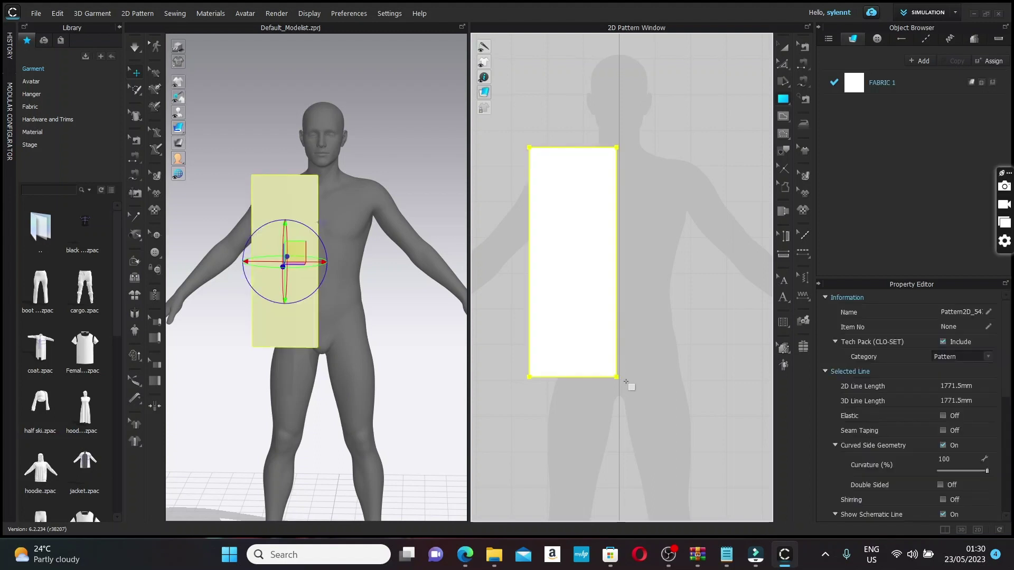
Step: Add a point on the rectangular pattern's upper edge and another on the upper part of its outer side edge
{"action": "left_click", "coordinate": [784, 67]}
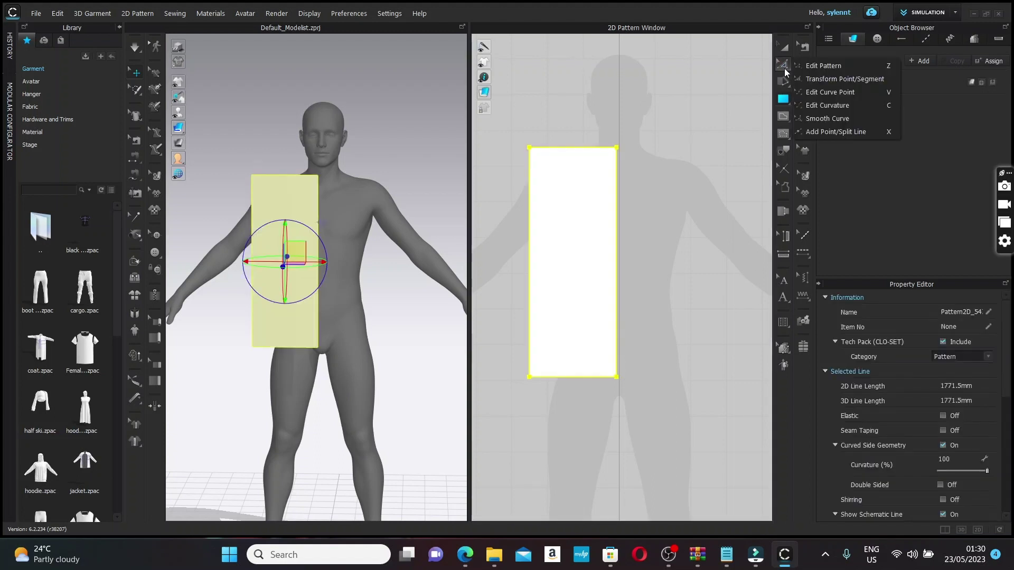
{"action": "left_click", "coordinate": [817, 132]}
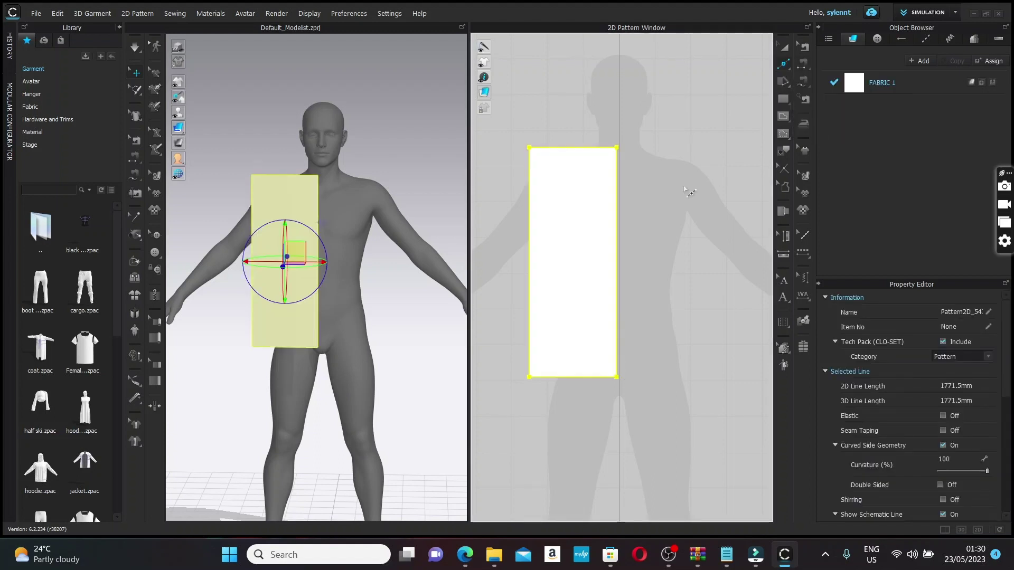
{"action": "left_click", "coordinate": [587, 149]}
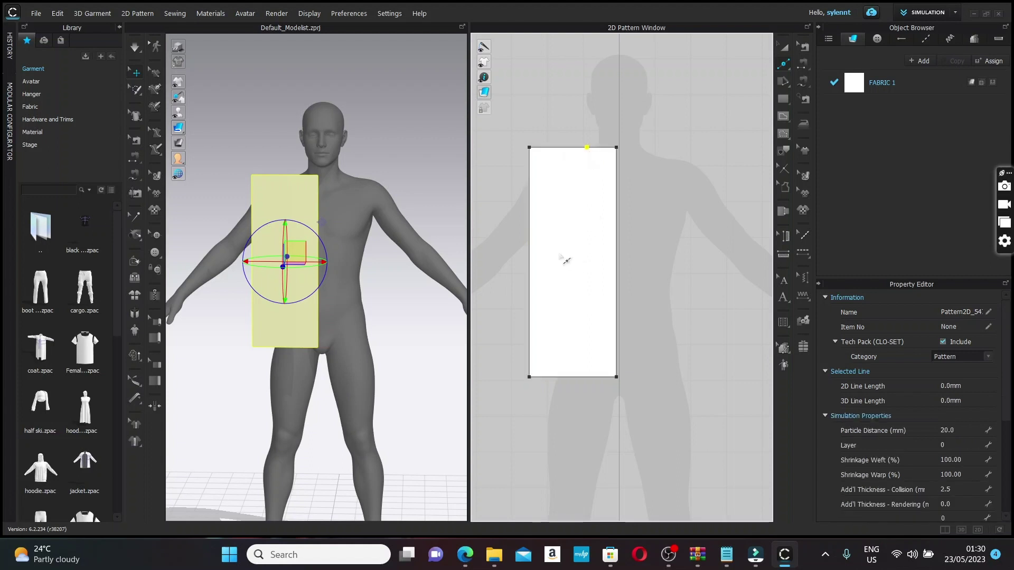
{"action": "left_click", "coordinate": [538, 228]}
Step: Curve the side segment above the new side point inward to form an armhole about 251 mm long
{"action": "left_click", "coordinate": [787, 69]}
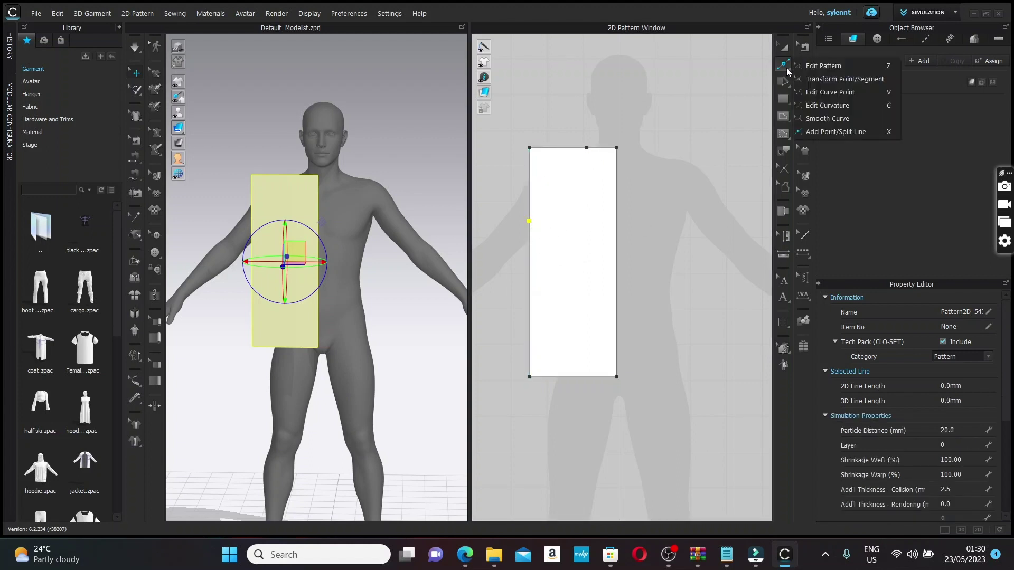
{"action": "left_click", "coordinate": [825, 105]}
{"action": "left_click_drag", "start_coordinate": [534, 210], "coordinate": [551, 210]}
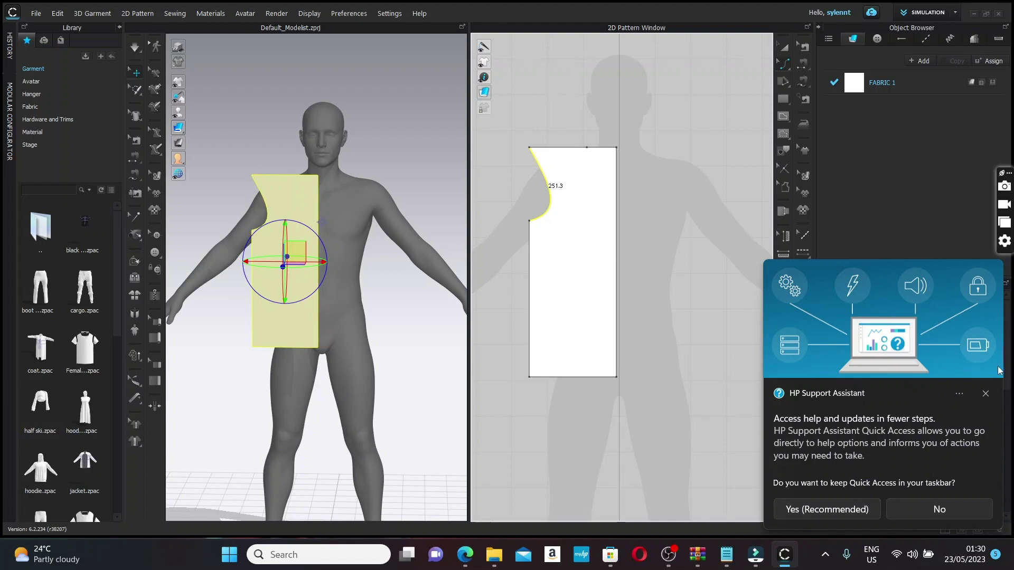
{"action": "left_click", "coordinate": [986, 394]}
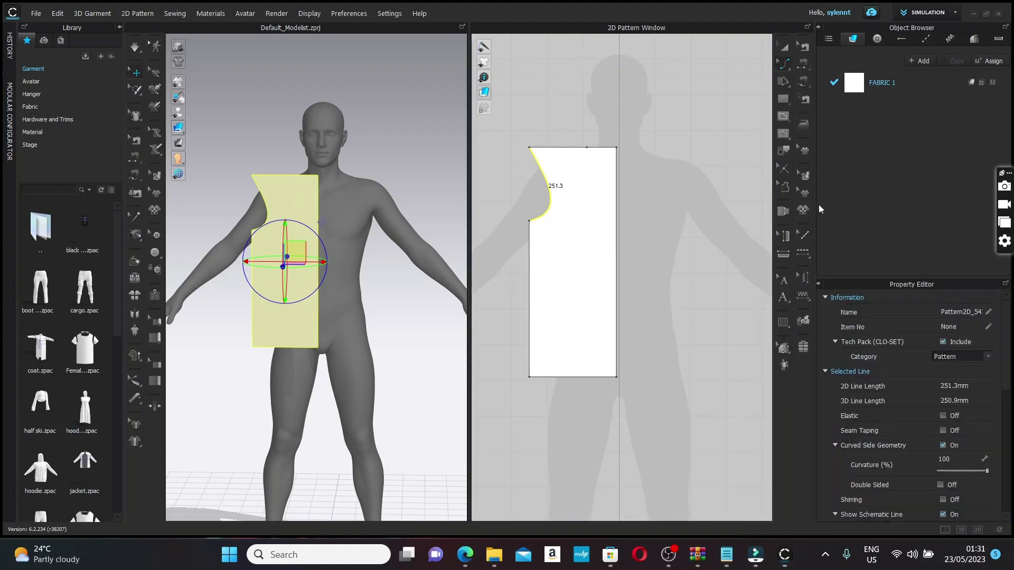
Step: Move the pattern's upper corner at the centre line slightly down to slope the neckline
{"action": "left_click", "coordinate": [784, 65]}
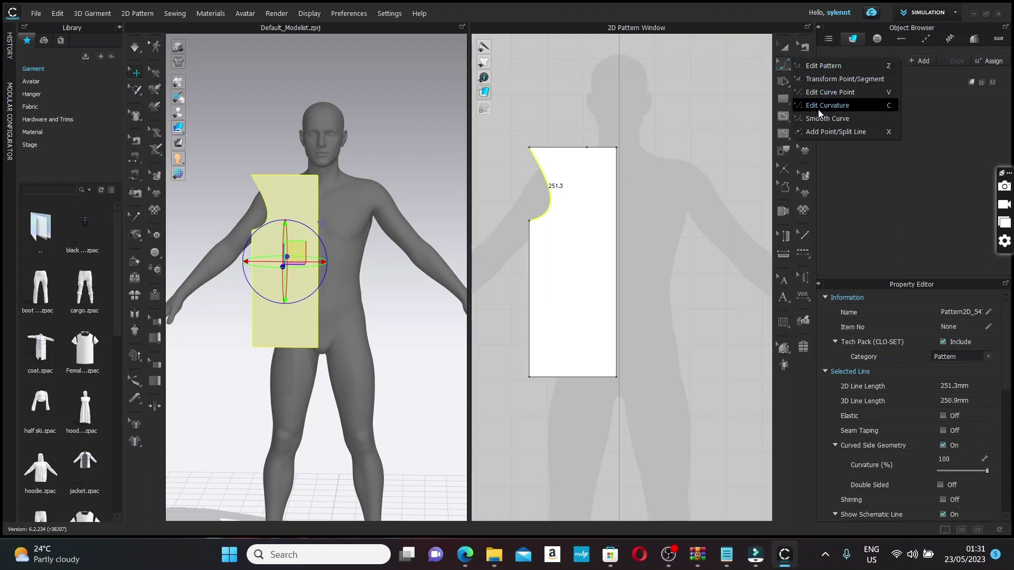
{"action": "left_click", "coordinate": [824, 65]}
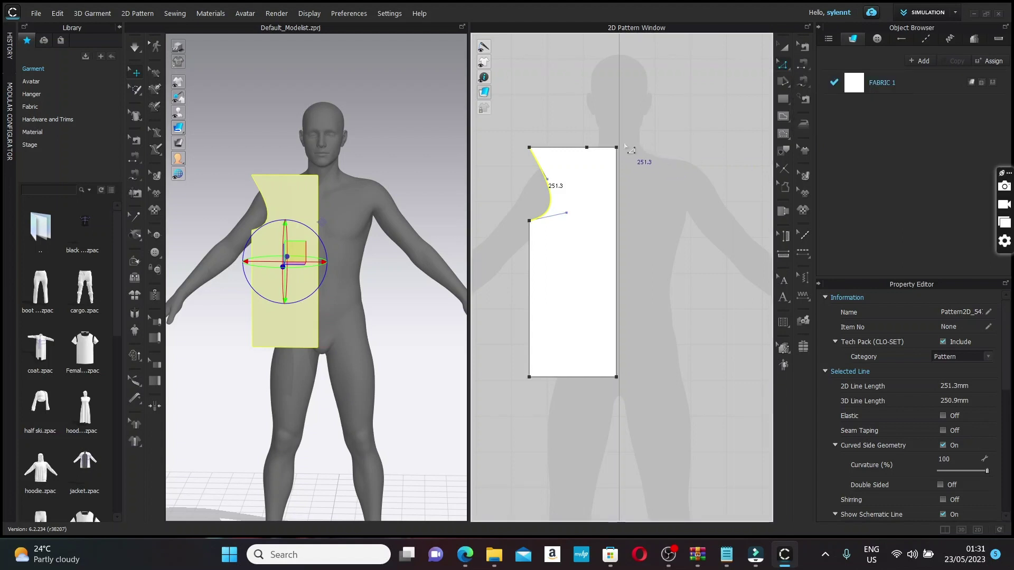
{"action": "left_click_drag", "start_coordinate": [627, 154], "coordinate": [627, 164]}
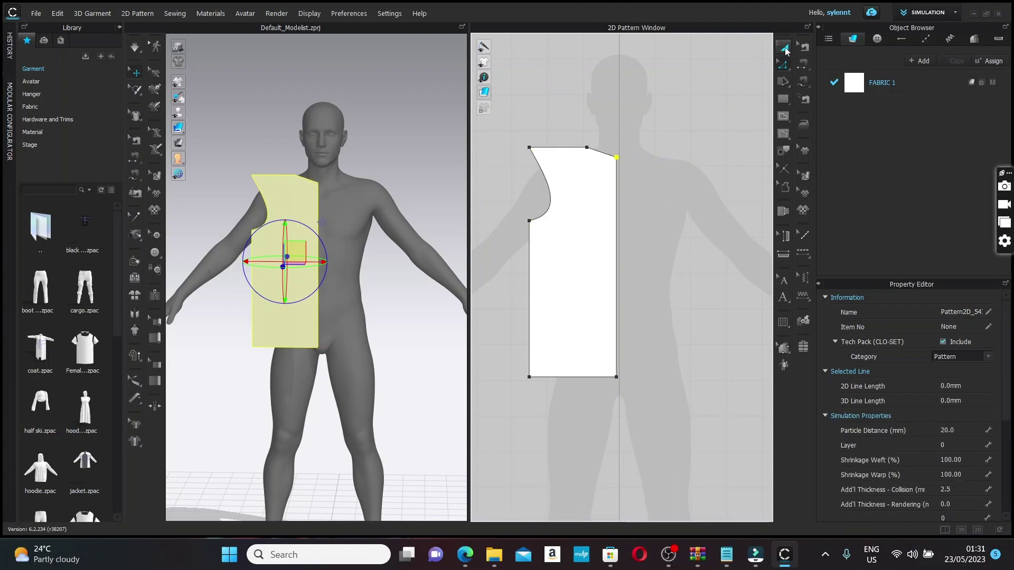
Step: Clone the half bodice as a Symmetric Pattern (with Sewing) and place it just across the centre line
{"action": "left_click", "coordinate": [785, 49]}
{"action": "right_click", "coordinate": [595, 192]}
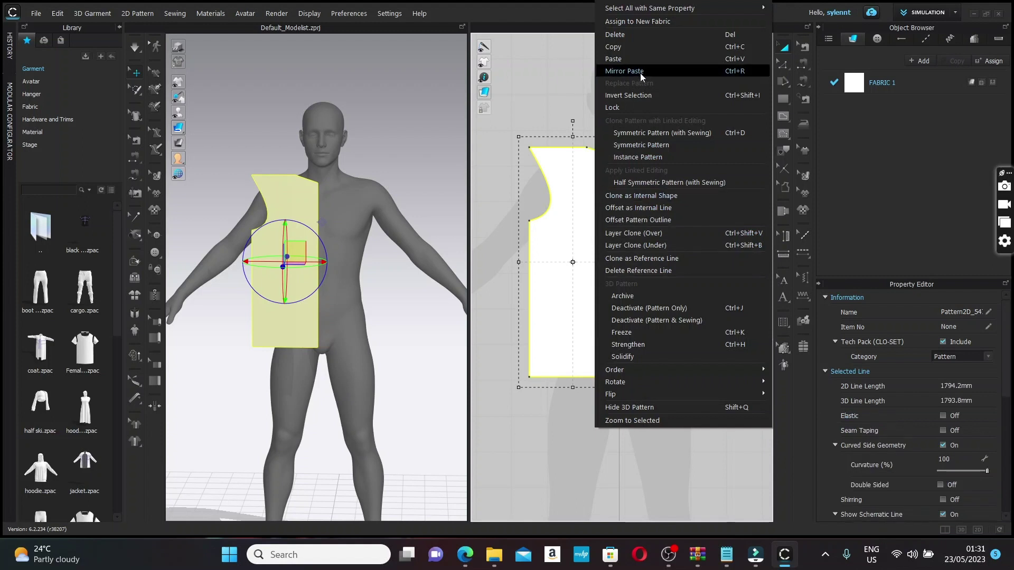
{"action": "left_click", "coordinate": [646, 133]}
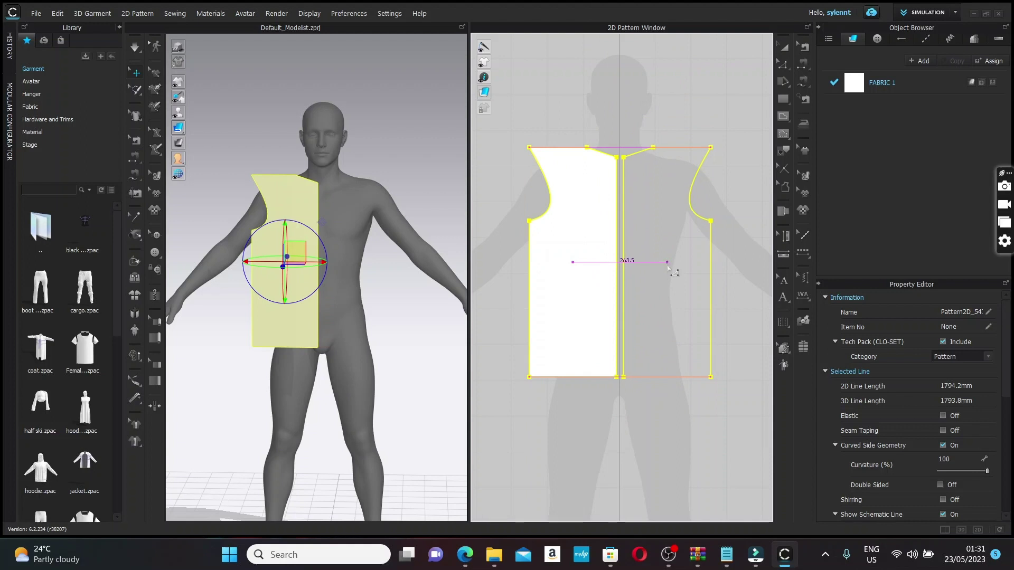
{"action": "left_click", "coordinate": [668, 264]}
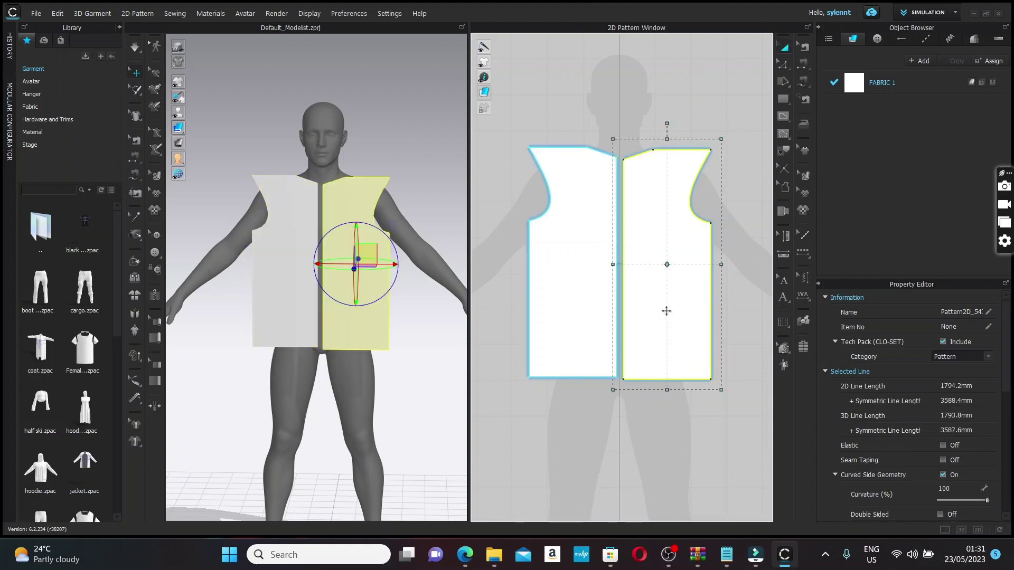
Step: Copy both bodice halves and paste the pair beside the originals, level with their hems, for the back
{"action": "left_click", "coordinate": [591, 240], "text": "shift"}
{"action": "right_click", "coordinate": [594, 244]}
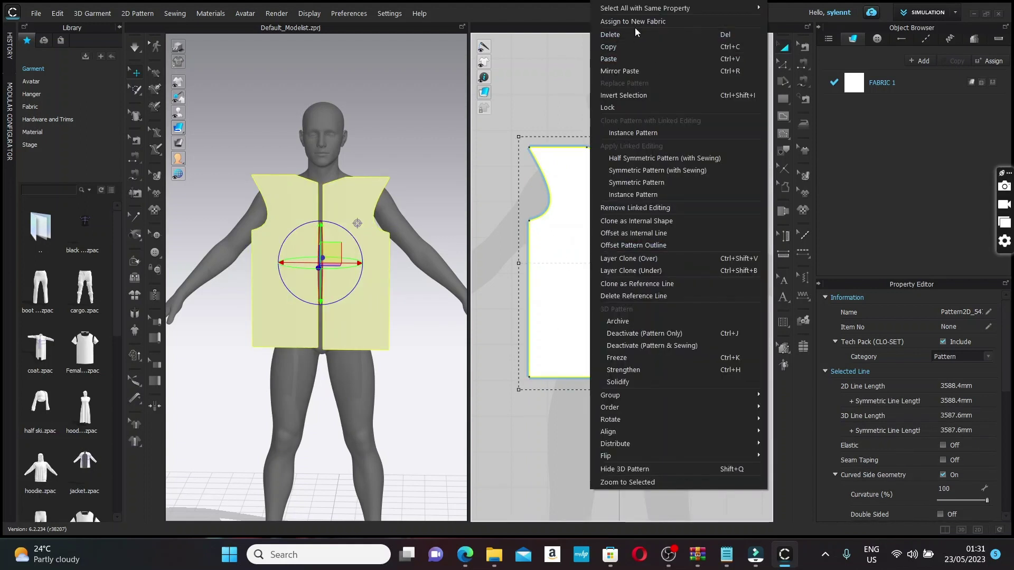
{"action": "left_click", "coordinate": [633, 48]}
{"action": "scroll", "coordinate": [645, 106], "scroll_direction": "down", "scroll_amount": 3}
{"action": "middle_click_drag", "start_coordinate": [628, 128], "coordinate": [488, 202]}
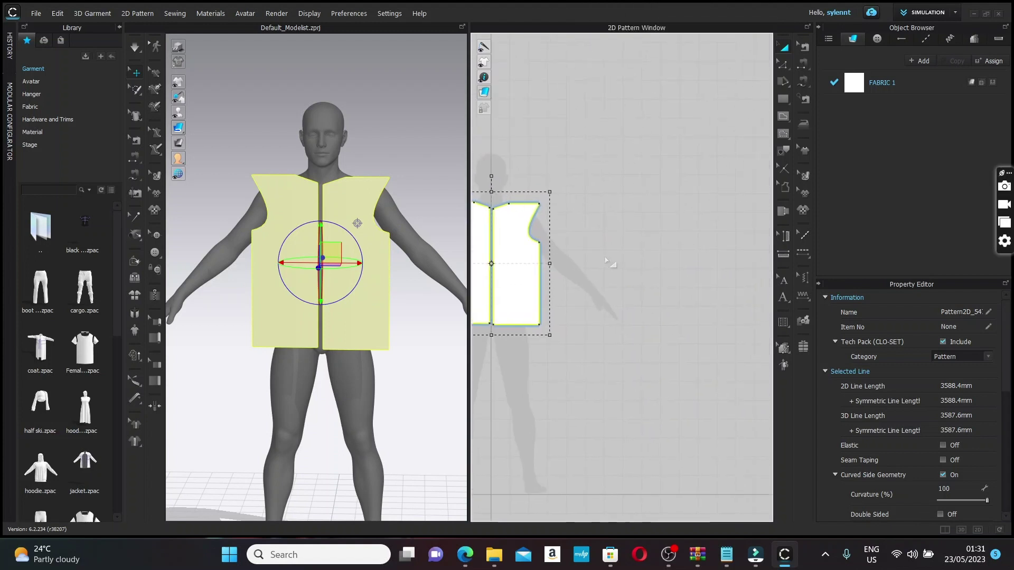
{"action": "right_click", "coordinate": [610, 259]}
{"action": "left_click", "coordinate": [635, 277]}
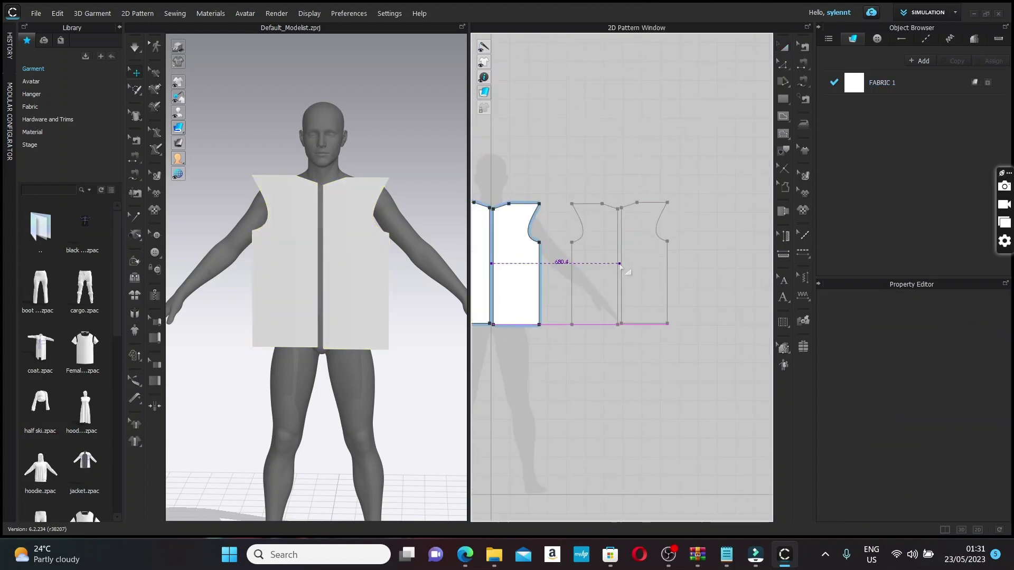
{"action": "left_click", "coordinate": [619, 270]}
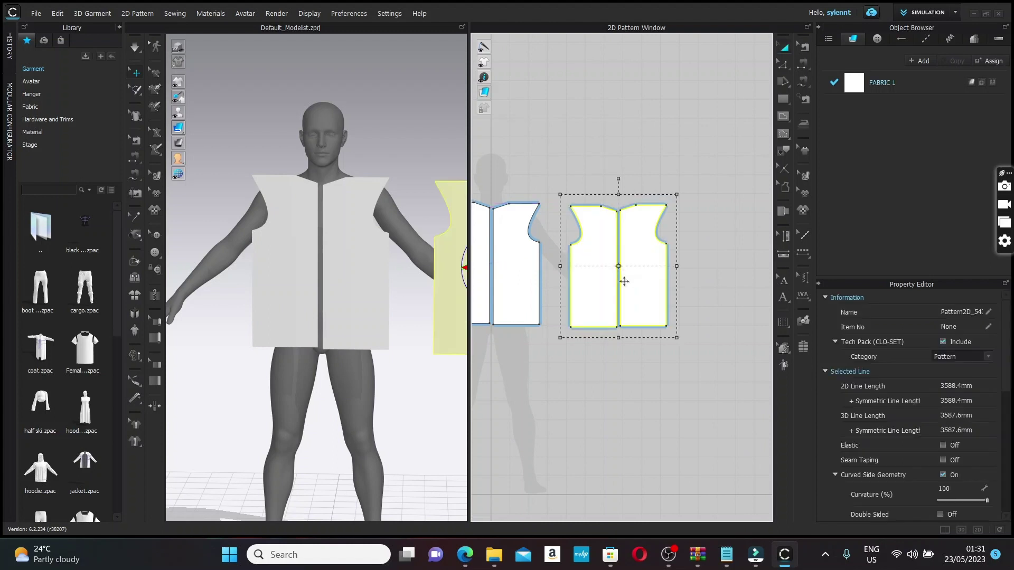
Step: Move the pasted back panels in 3D so they line up with the avatar and sit behind its back
{"action": "middle_click_drag", "start_coordinate": [738, 208], "coordinate": [795, 226]}
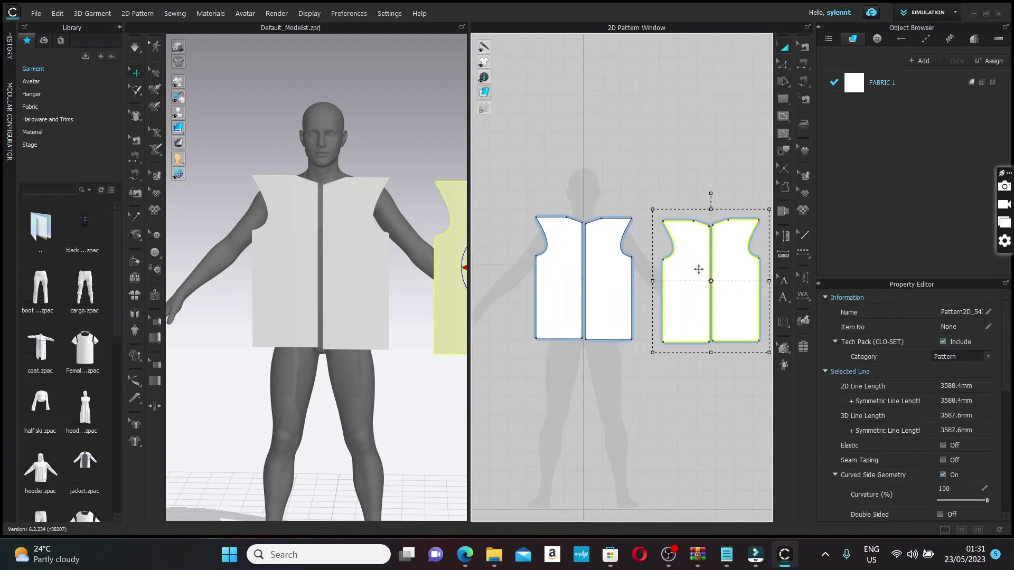
{"action": "scroll", "coordinate": [408, 242], "scroll_direction": "down", "scroll_amount": 5}
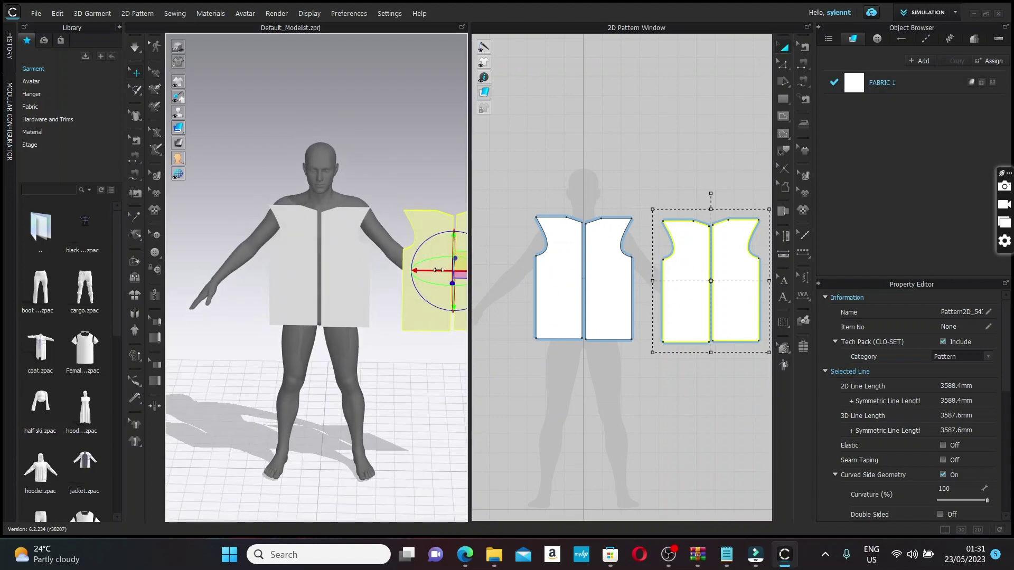
{"action": "left_click_drag", "start_coordinate": [438, 270], "coordinate": [306, 253]}
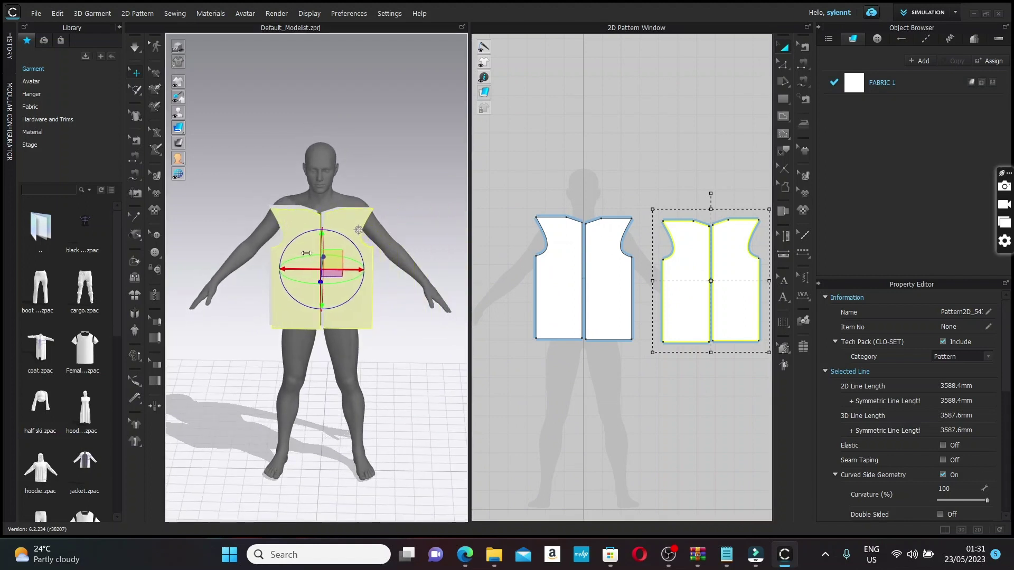
{"action": "right_click_drag", "start_coordinate": [306, 253], "coordinate": [347, 184]}
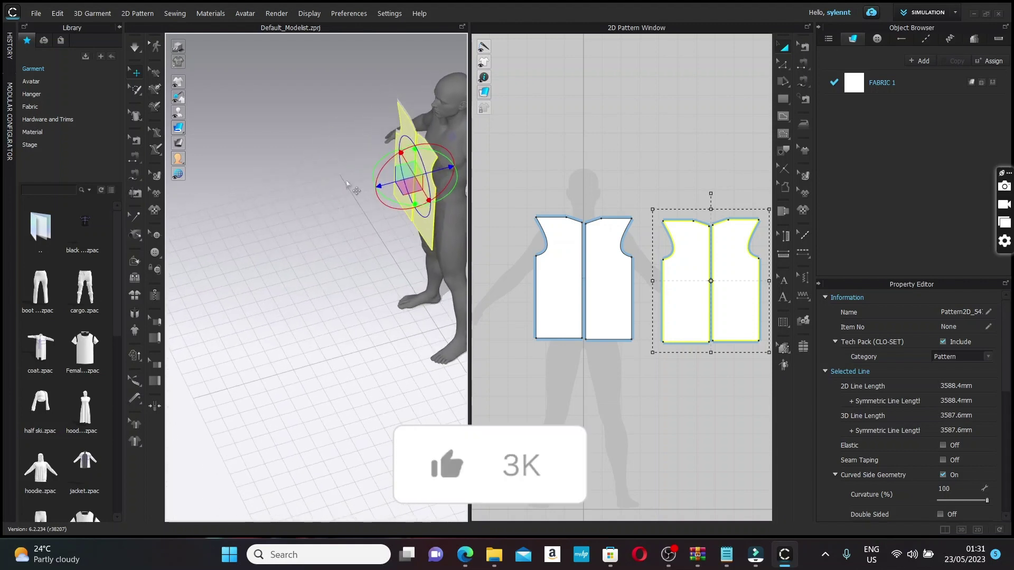
{"action": "middle_click_drag", "start_coordinate": [347, 183], "coordinate": [196, 262]}
{"action": "left_click_drag", "start_coordinate": [293, 247], "coordinate": [345, 262]}
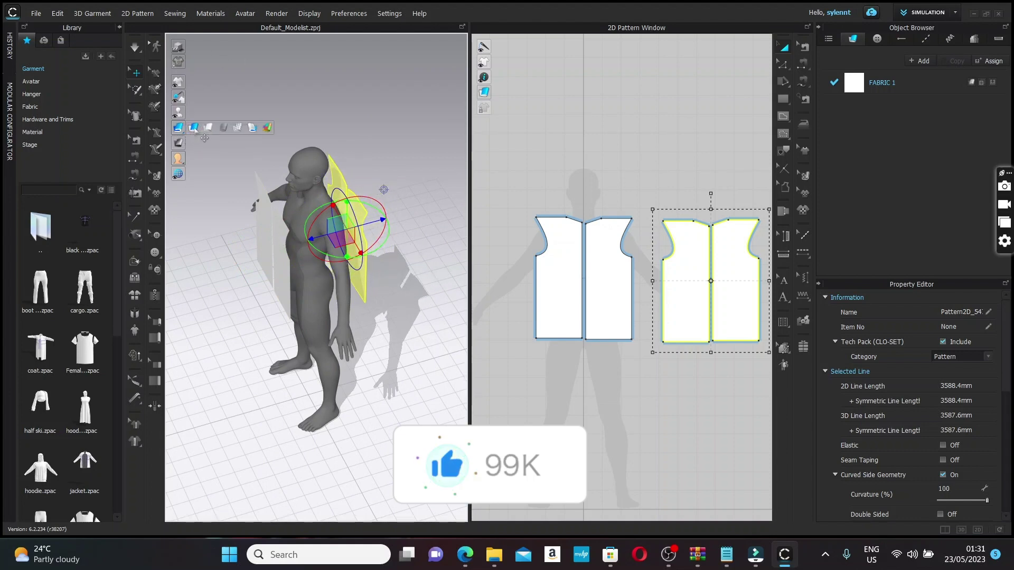
Step: Choose the first garment surface display style and move the two front panels closer to the avatar's chest in 3D
{"action": "left_click", "coordinate": [196, 130]}
{"action": "mouse_move", "coordinate": [525, 186]}
{"action": "left_mouse_down"}
{"action": "mouse_move", "coordinate": [638, 351]}
{"action": "mouse_move", "coordinate": [641, 380]}
{"action": "left_mouse_up"}
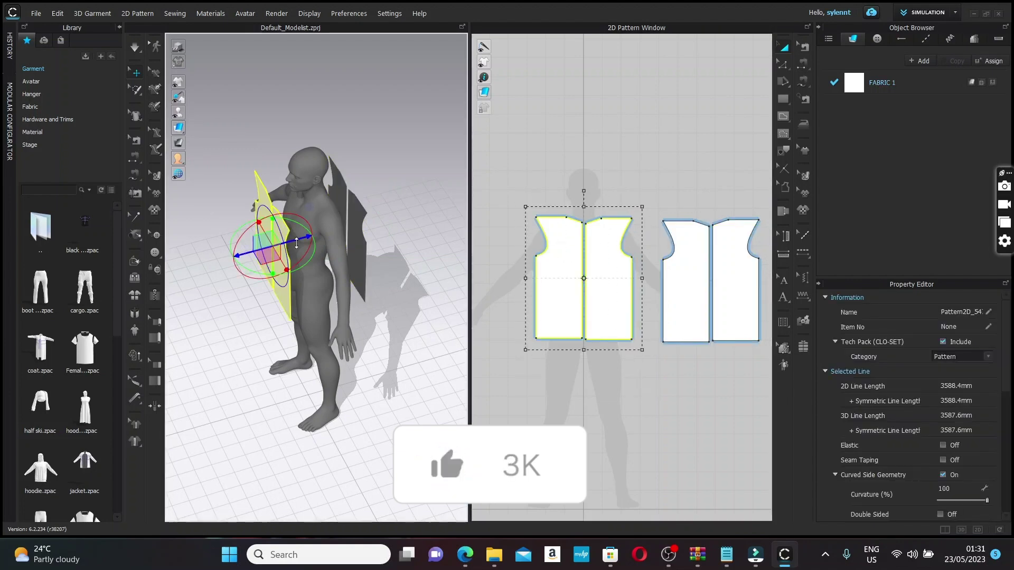
{"action": "left_click_drag", "start_coordinate": [295, 245], "coordinate": [308, 241]}
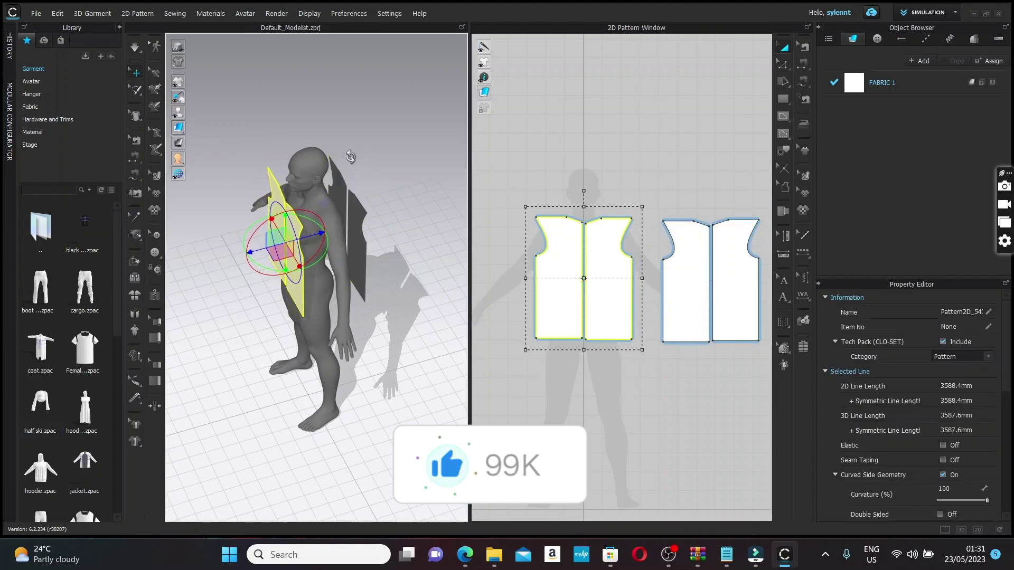
Step: Sew the front and back panels together along the shoulder edges and the side edges
{"action": "right_click_drag", "start_coordinate": [351, 157], "coordinate": [430, 113]}
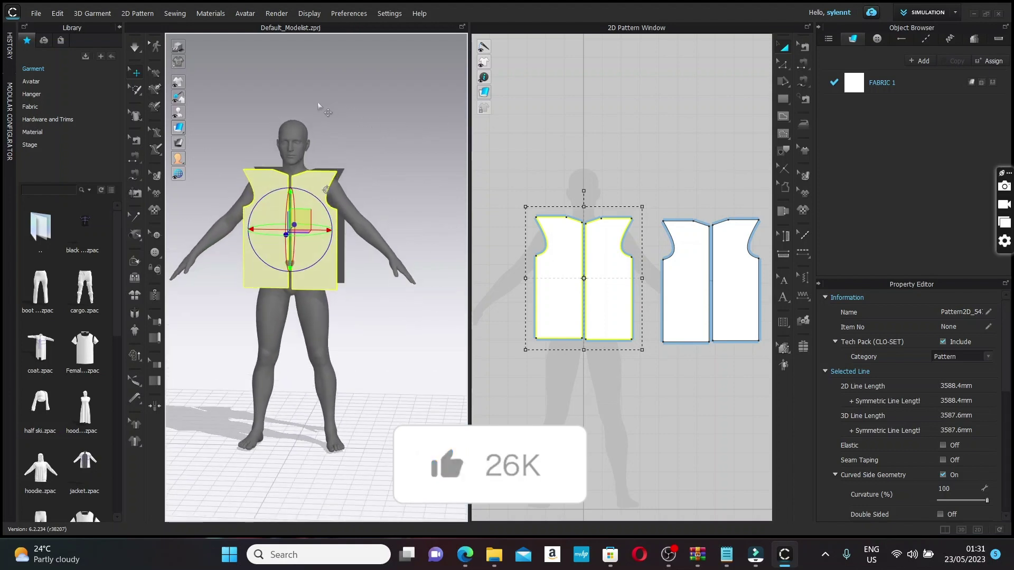
{"action": "middle_click_drag", "start_coordinate": [326, 126], "coordinate": [390, 218]}
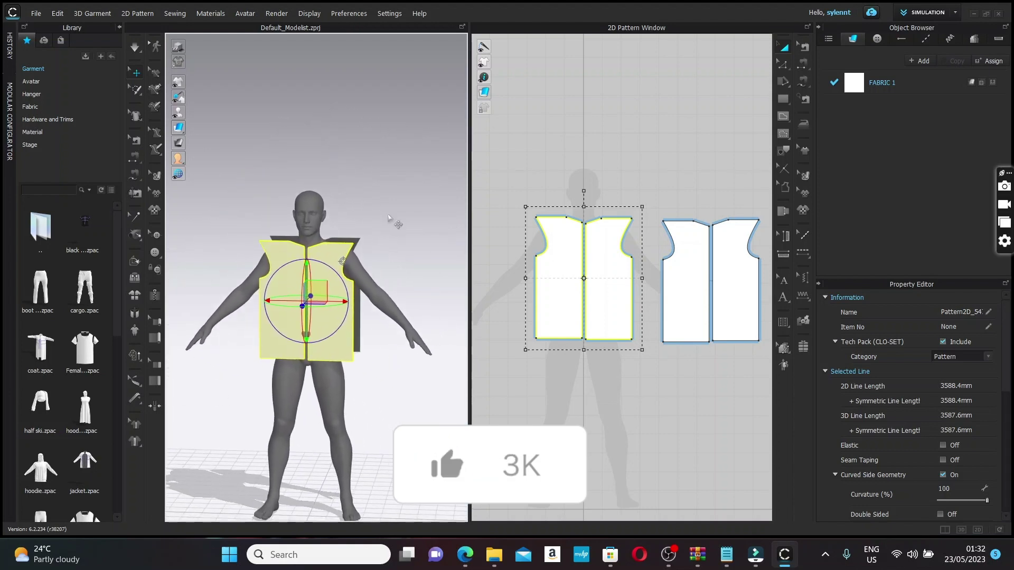
{"action": "scroll", "coordinate": [378, 203], "scroll_direction": "up", "scroll_amount": 5}
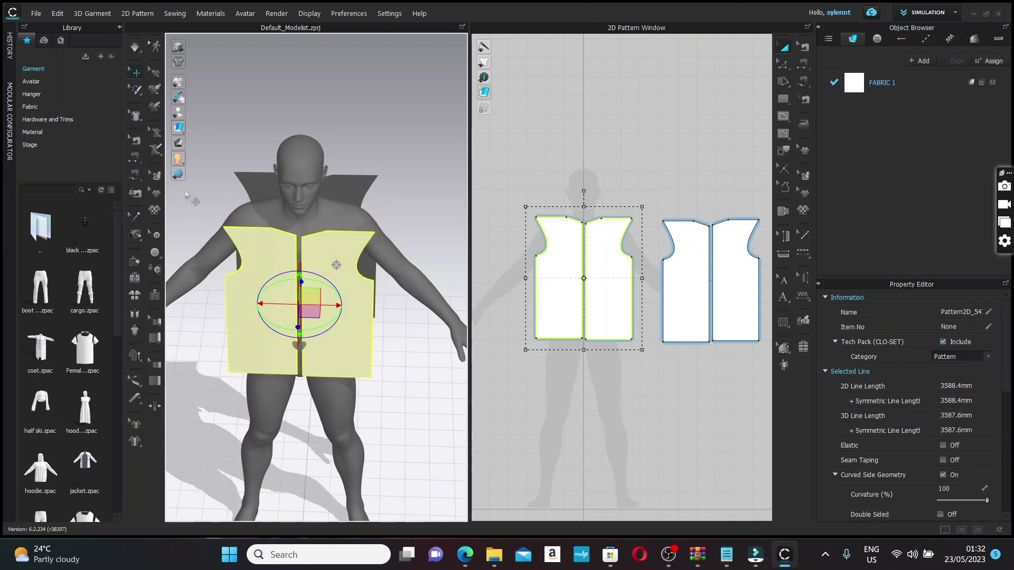
{"action": "left_click", "coordinate": [134, 157]}
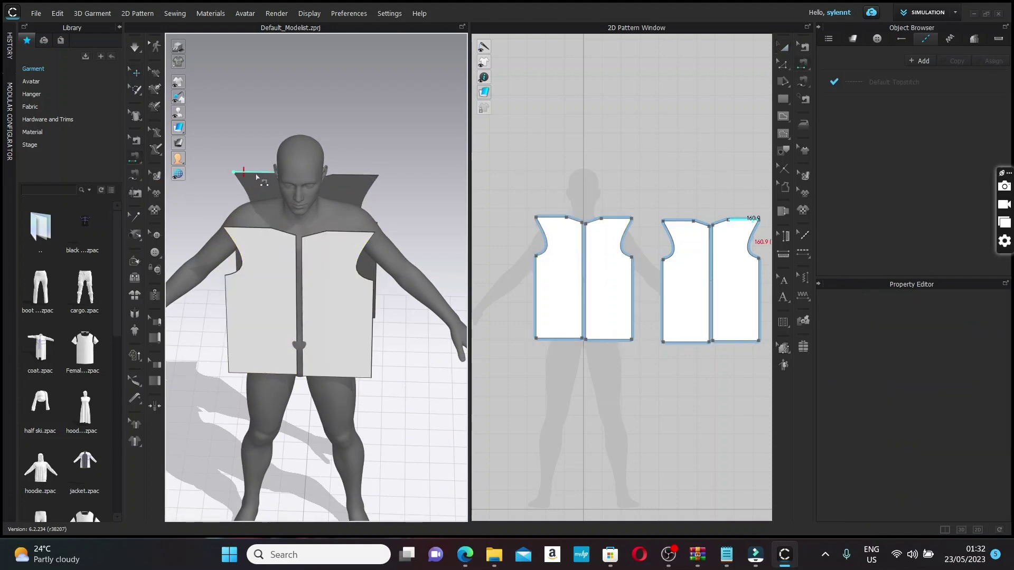
{"action": "left_click", "coordinate": [248, 234]}
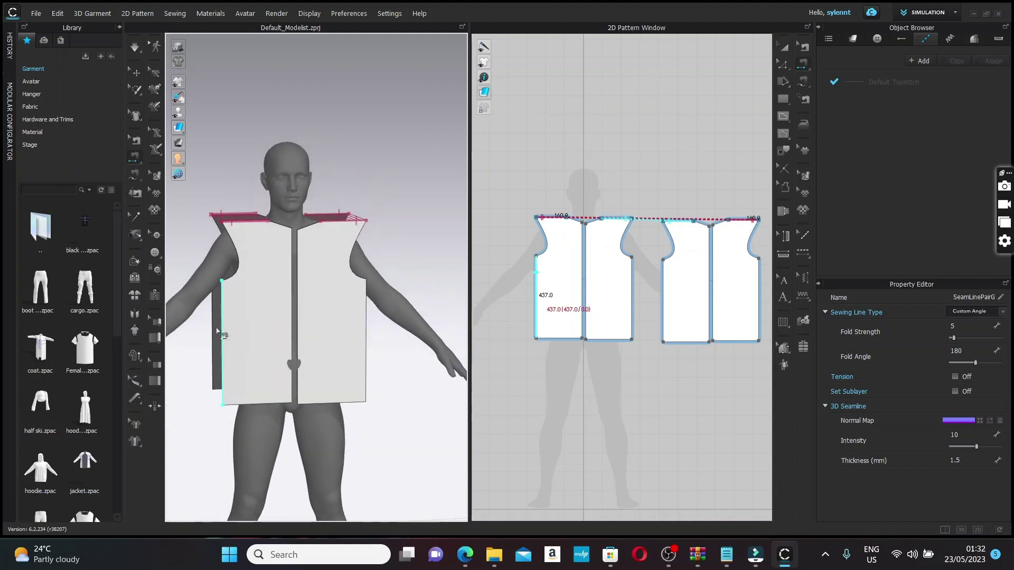
{"action": "left_click", "coordinate": [218, 331]}
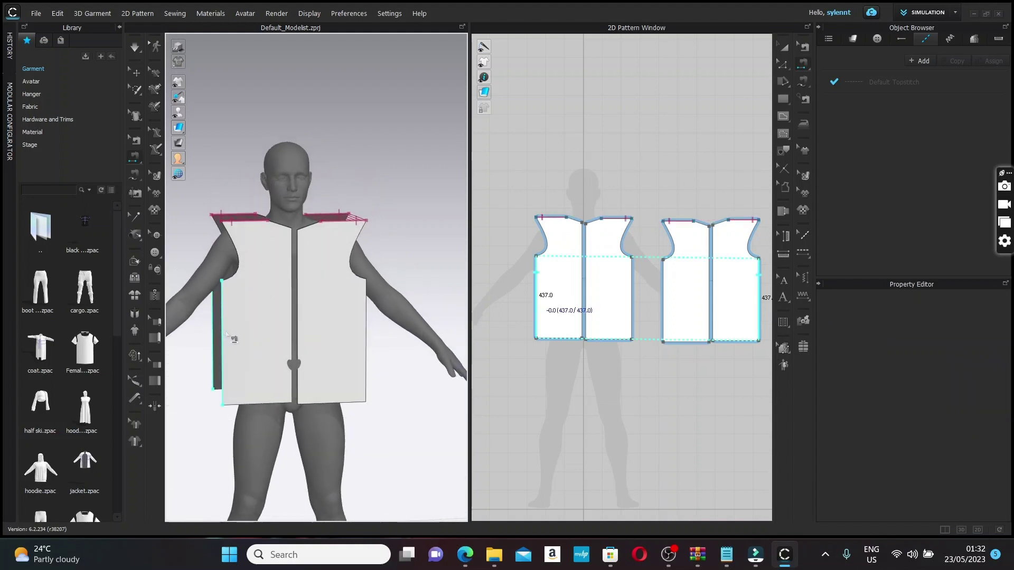
{"action": "left_click", "coordinate": [226, 335]}
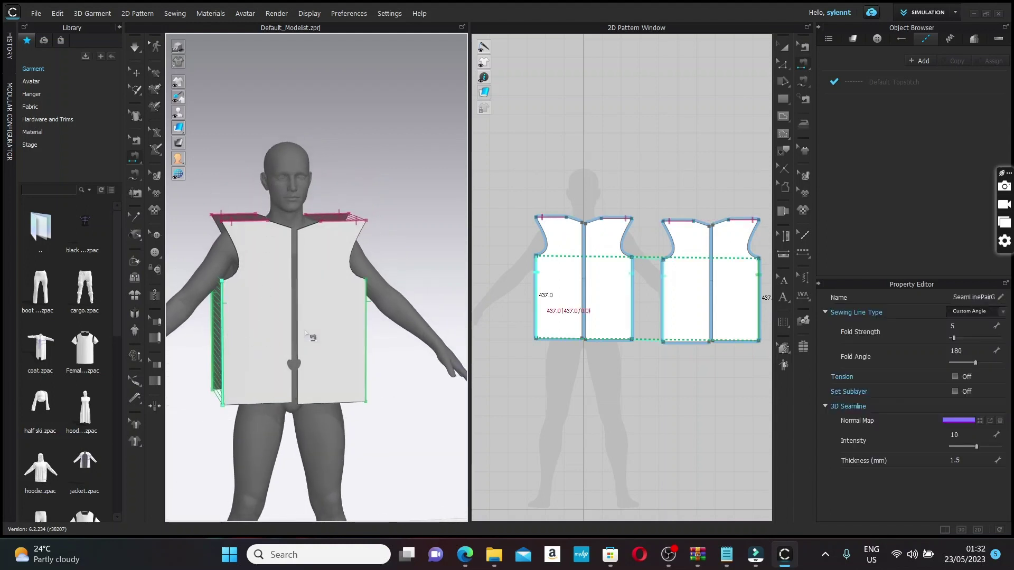
Step: Sew the two front halves together down the centre front and the two back halves down the centre back
{"action": "left_click", "coordinate": [299, 286]}
{"action": "left_click", "coordinate": [302, 280]}
{"action": "right_click_drag", "start_coordinate": [301, 280], "coordinate": [483, 244]}
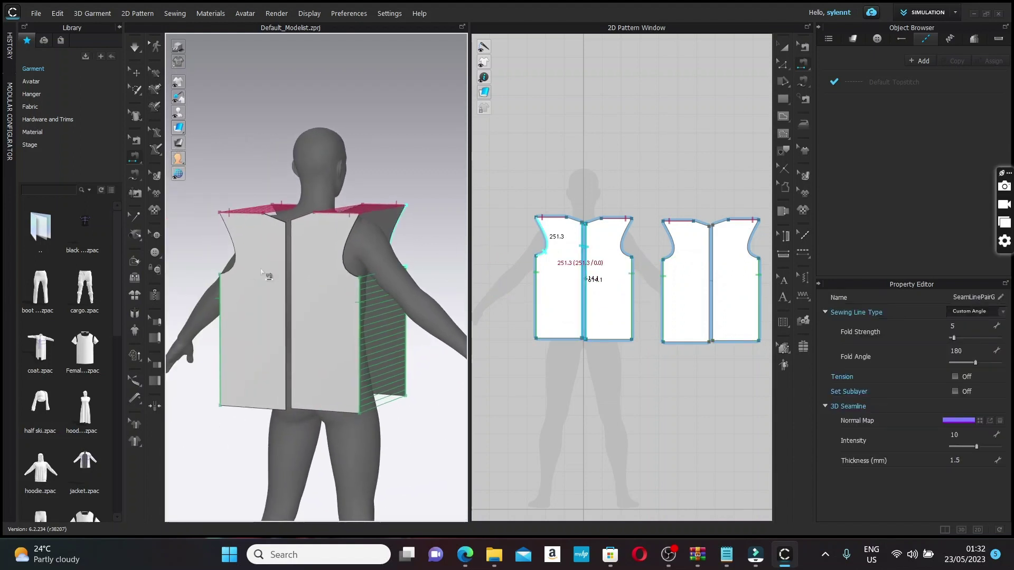
{"action": "left_click", "coordinate": [286, 280]}
{"action": "left_click", "coordinate": [292, 281]}
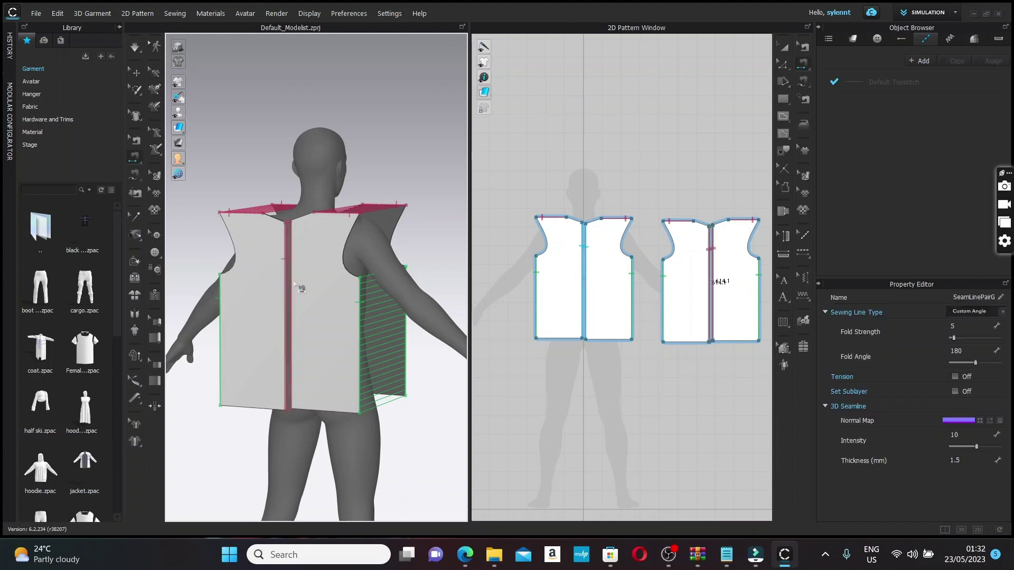
Step: Run the simulation to drape the sewn bodice on the avatar
{"action": "right_click_drag", "start_coordinate": [415, 259], "coordinate": [206, 246]}
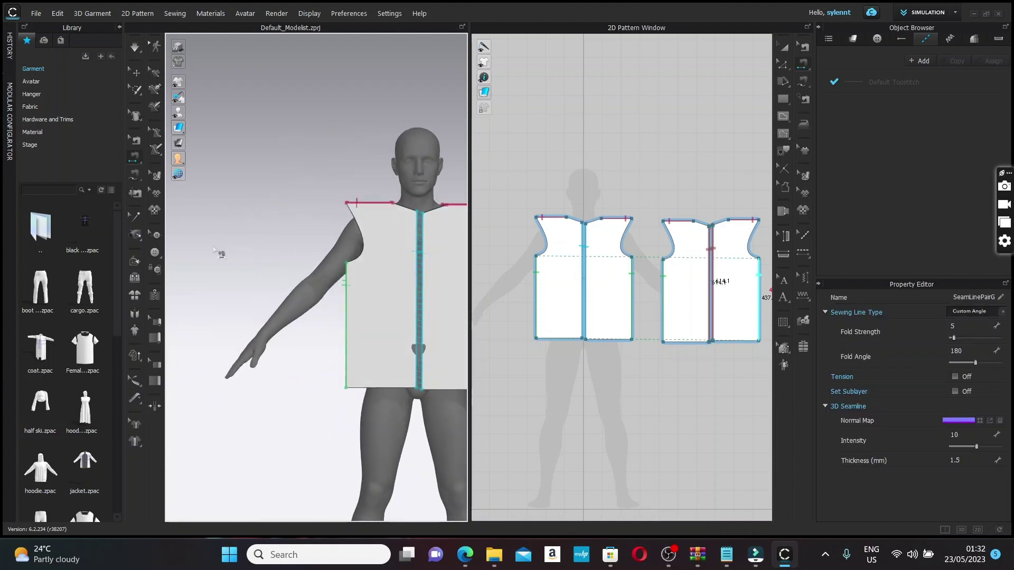
{"action": "key", "text": "space"}
{"action": "middle_click_drag", "start_coordinate": [384, 237], "coordinate": [263, 270]}
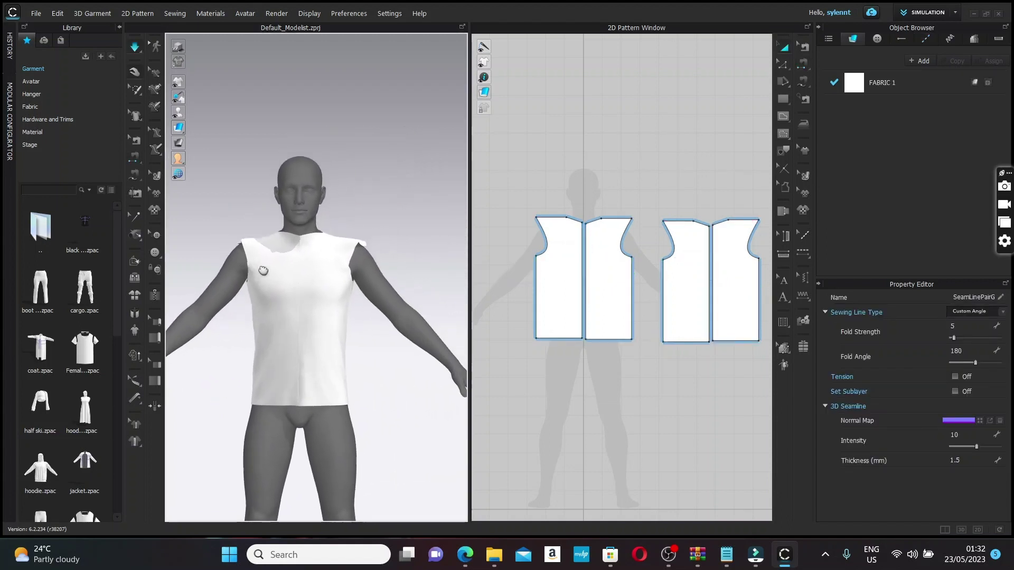
{"action": "right_click_drag", "start_coordinate": [332, 275], "coordinate": [339, 287]}
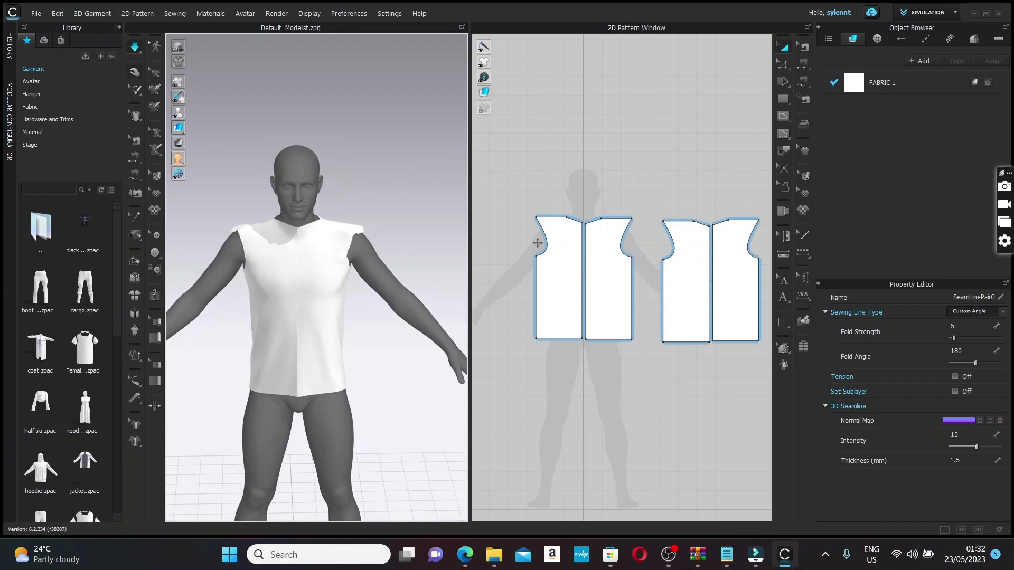
{"action": "left_click", "coordinate": [784, 65]}
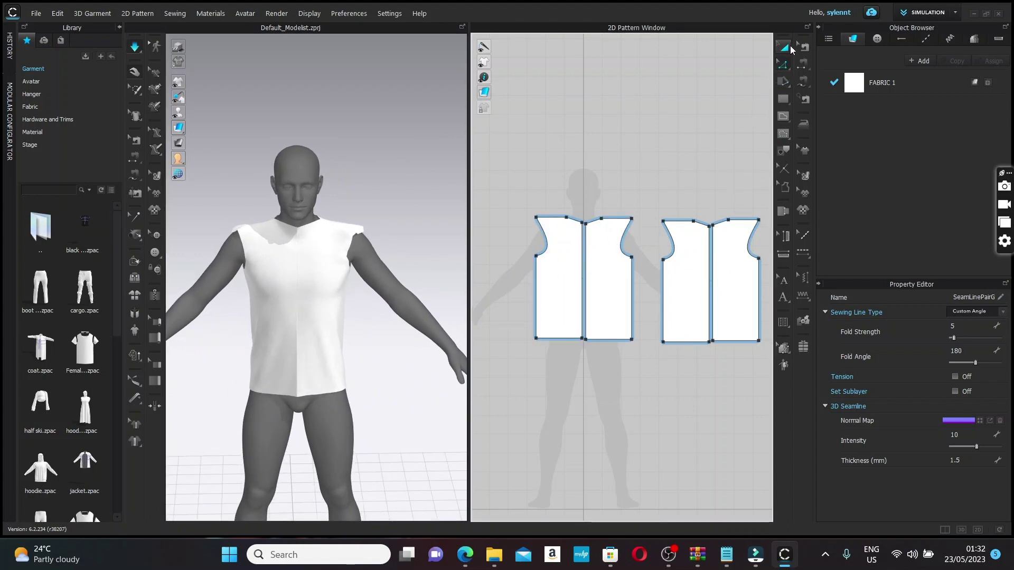
{"action": "left_click", "coordinate": [545, 226]}
{"action": "left_click_drag", "start_coordinate": [536, 217], "coordinate": [543, 218]}
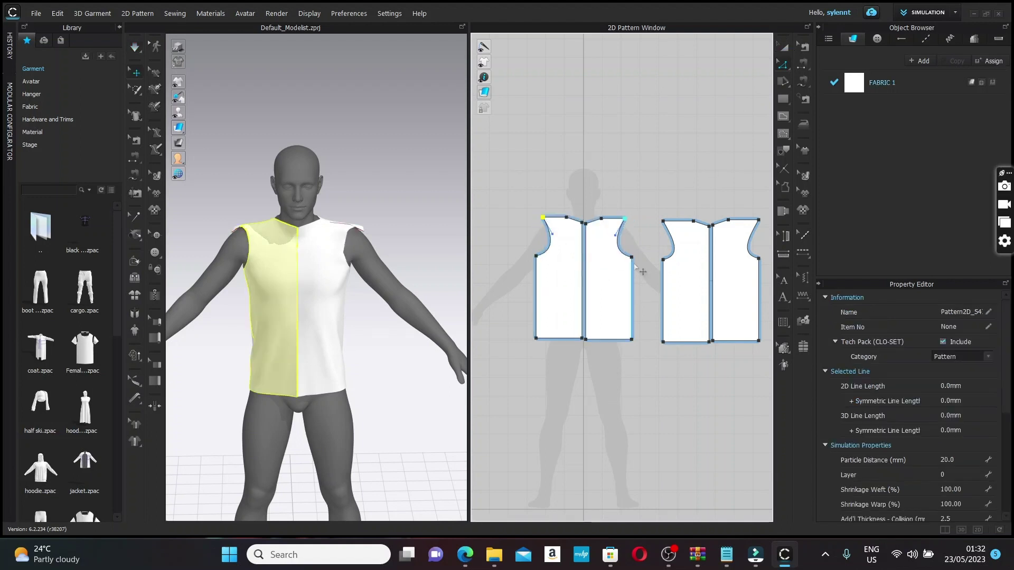
{"action": "key", "text": "ctrl+z"}
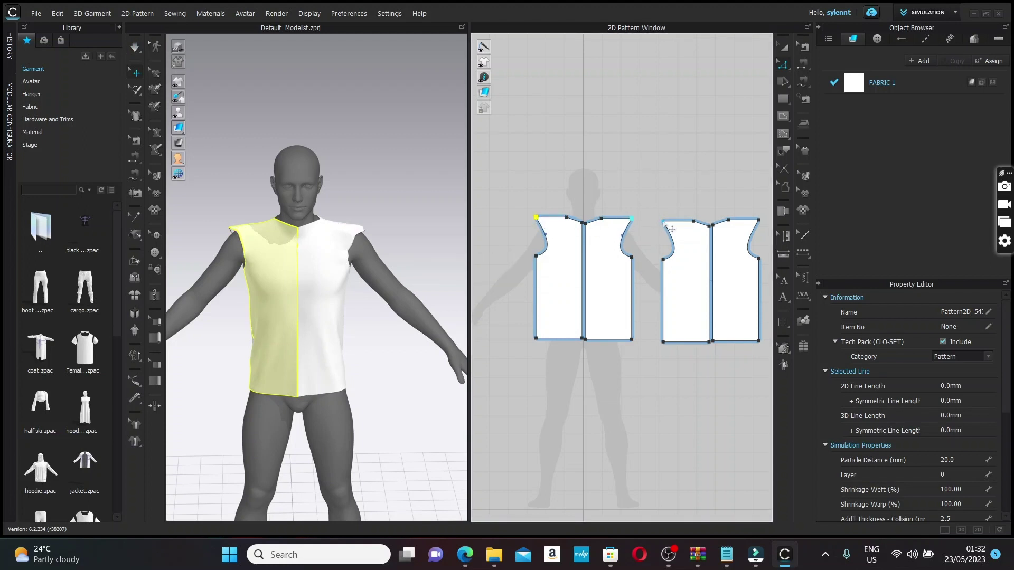
Step: Move the outer shoulder points of the front and back panels inward together to narrow the shoulders, and re-simulate the top
{"action": "key", "text": "ctrl+a"}
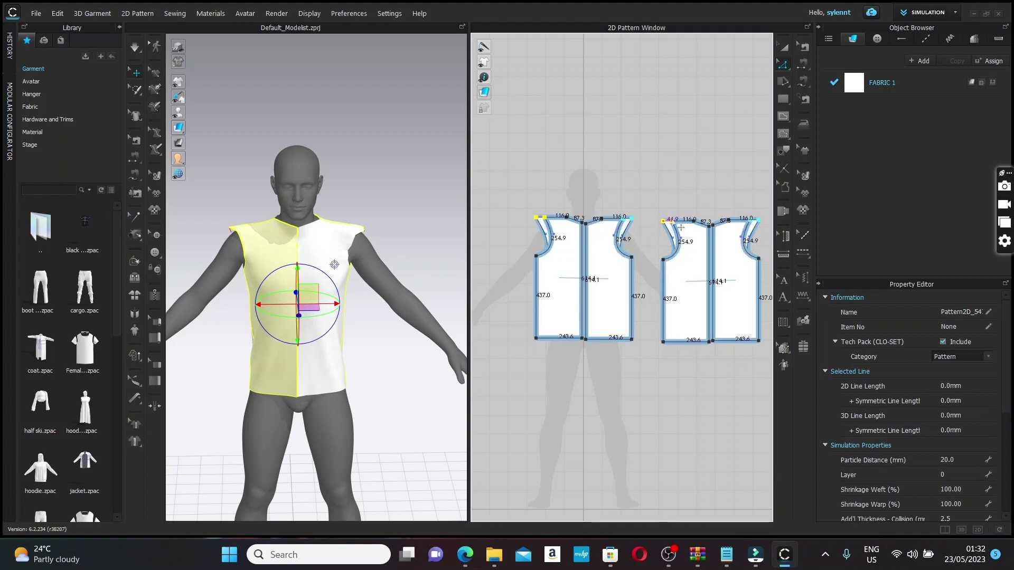
{"action": "left_click_drag", "start_coordinate": [681, 227], "coordinate": [681, 228]}
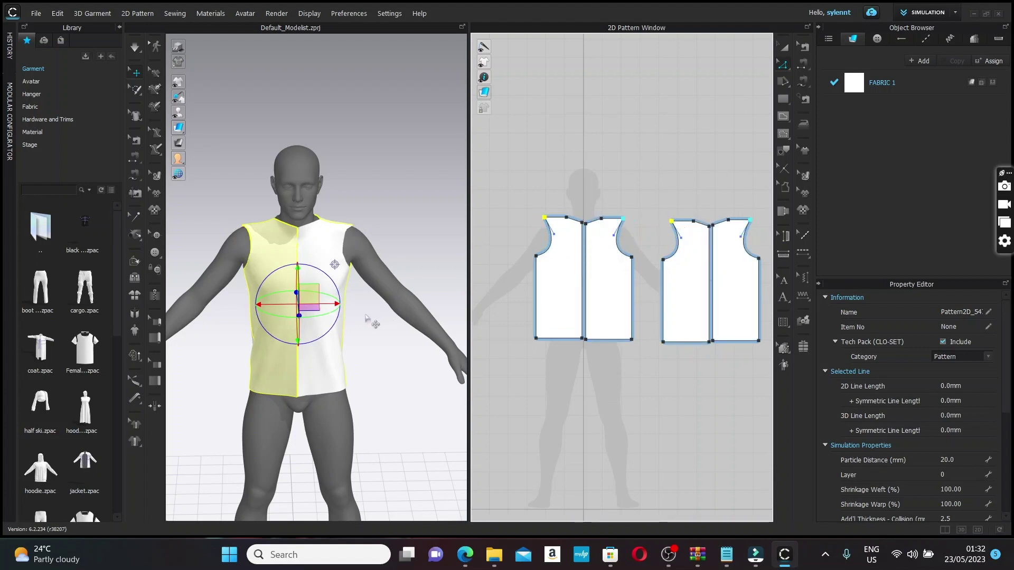
{"action": "left_click", "coordinate": [409, 234]}
{"action": "scroll", "coordinate": [273, 259], "scroll_direction": "down", "scroll_amount": 2}
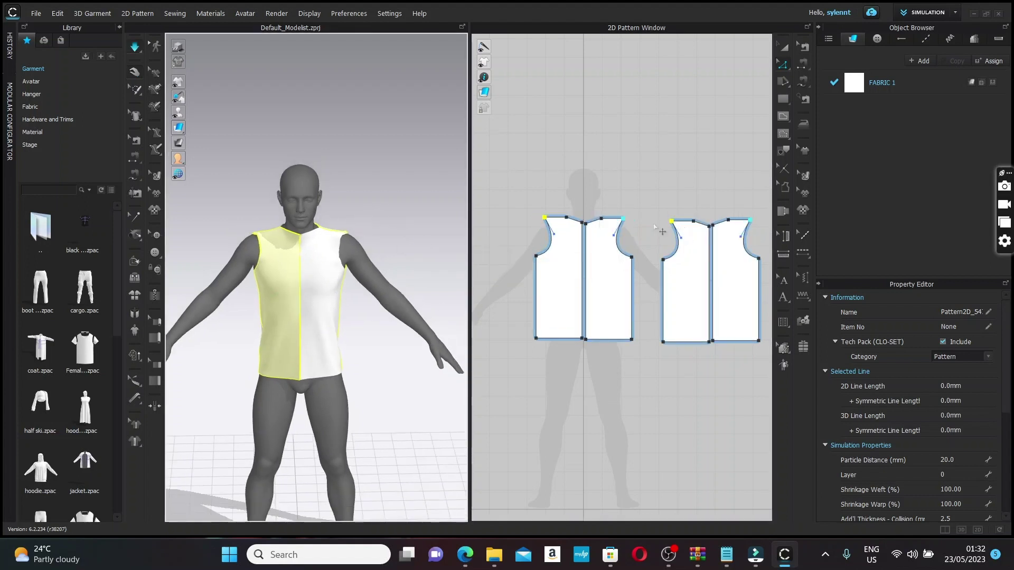
Step: Select all the bodice panels, scale them slightly wider together, and re-simulate the top on the avatar
{"action": "left_click", "coordinate": [784, 47]}
{"action": "key", "text": "ctrl+a"}
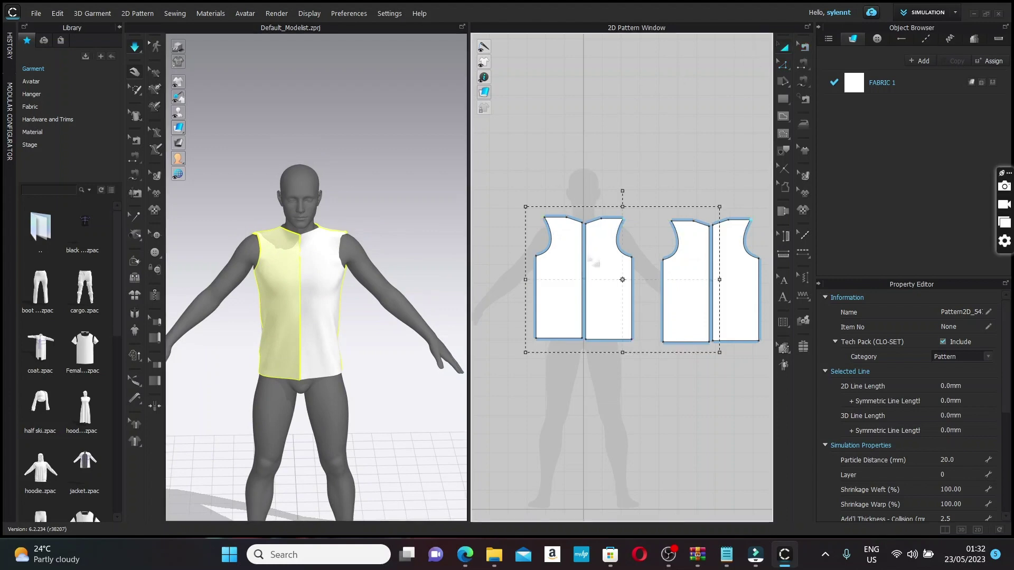
{"action": "scroll", "coordinate": [570, 236], "scroll_direction": "down", "scroll_amount": 1}
{"action": "left_click_drag", "start_coordinate": [523, 196], "coordinate": [738, 376]}
{"action": "mouse_move", "coordinate": [732, 333]}
{"action": "left_mouse_down"}
{"action": "mouse_move", "coordinate": [744, 341]}
{"action": "mouse_move", "coordinate": [746, 320]}
{"action": "left_mouse_up"}
{"action": "left_click_drag", "start_coordinate": [744, 276], "coordinate": [749, 275]}
{"action": "left_click_drag", "start_coordinate": [531, 275], "coordinate": [526, 276]}
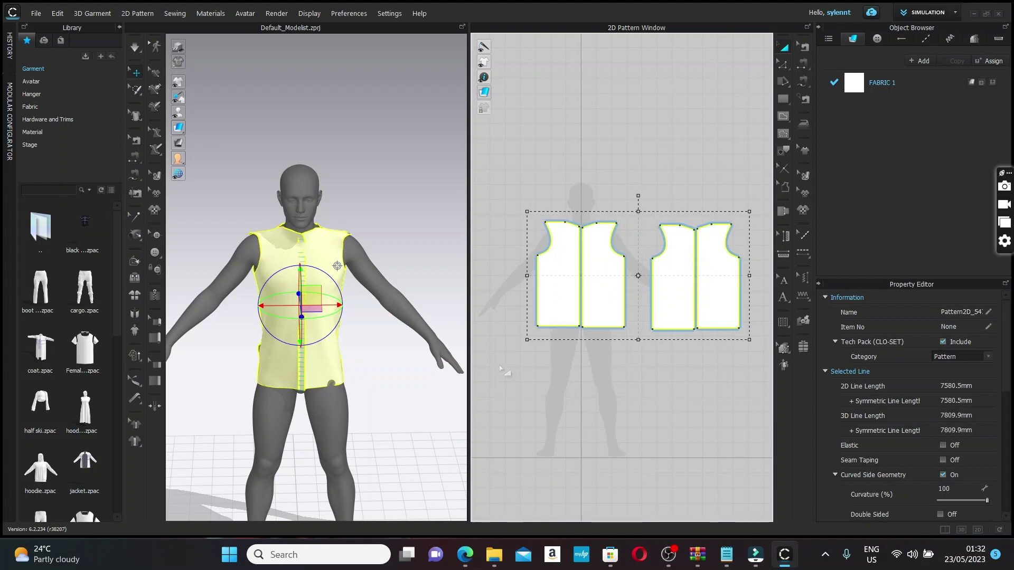
{"action": "key", "text": "space"}
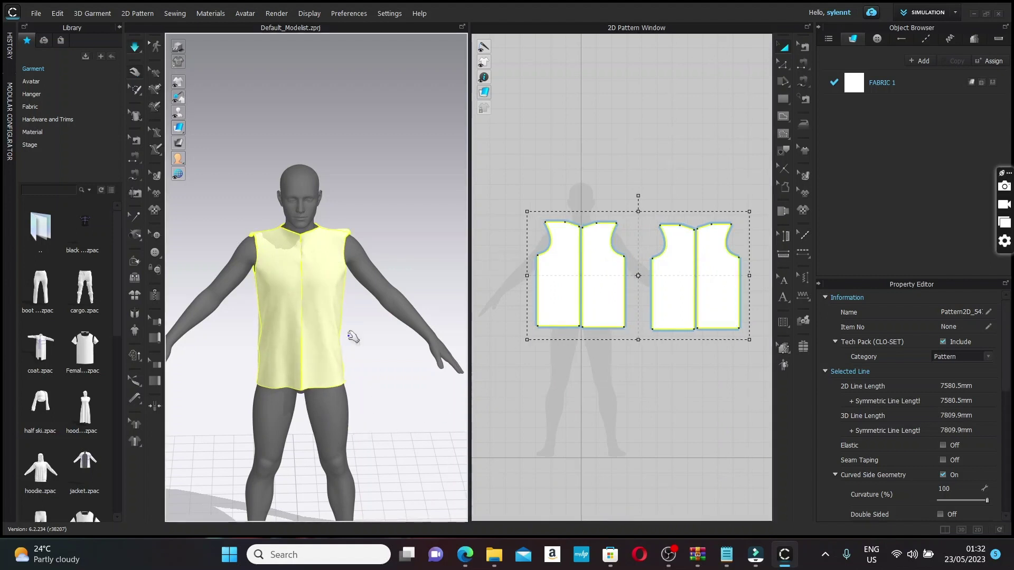
{"action": "right_click_drag", "start_coordinate": [294, 344], "coordinate": [337, 336]}
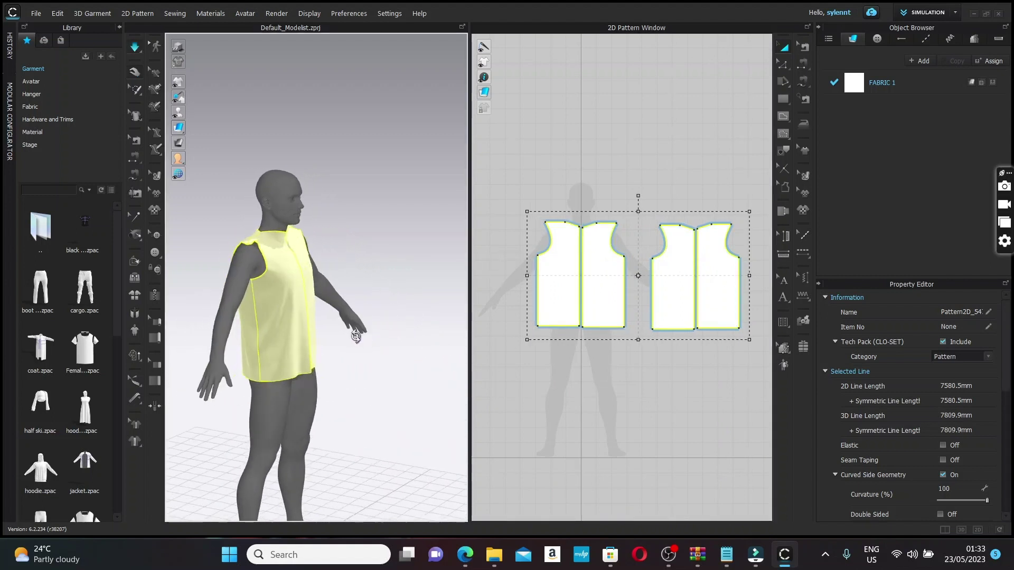
{"action": "left_click", "coordinate": [628, 145]}
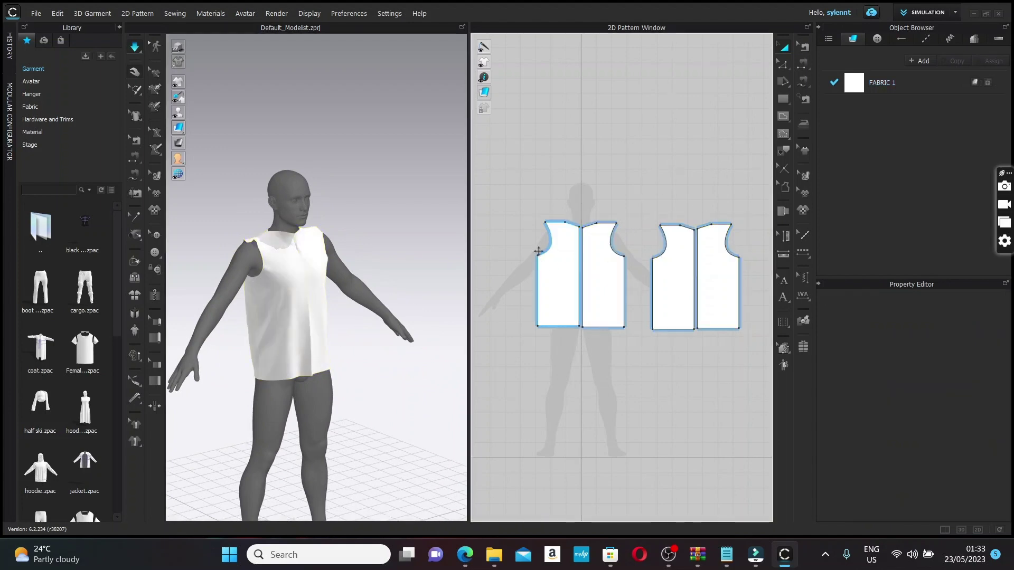
Step: Lower the underarm points of the front and back panels together to deepen the armholes, and re-simulate
{"action": "left_click", "coordinate": [787, 65]}
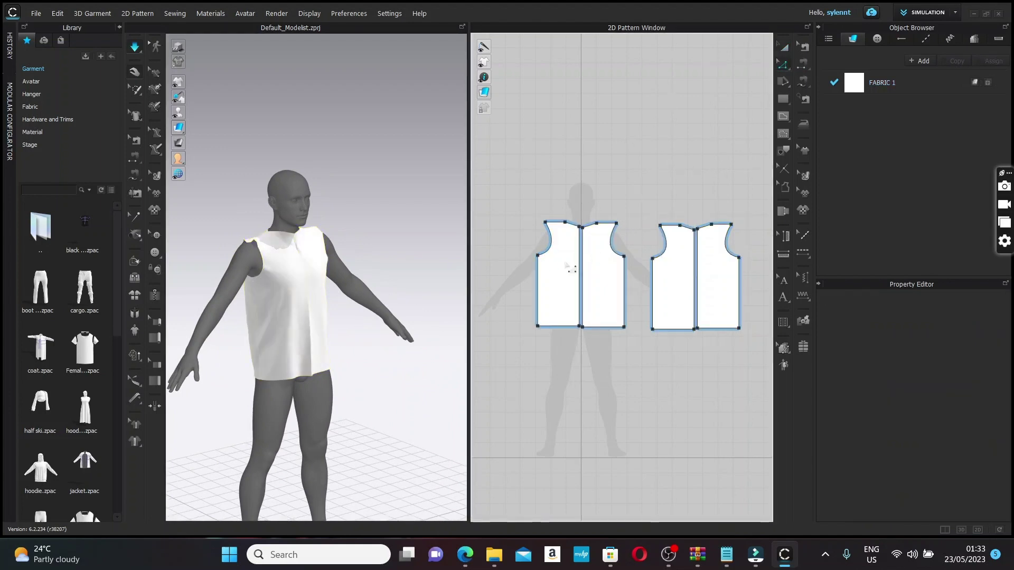
{"action": "left_click", "coordinate": [538, 256]}
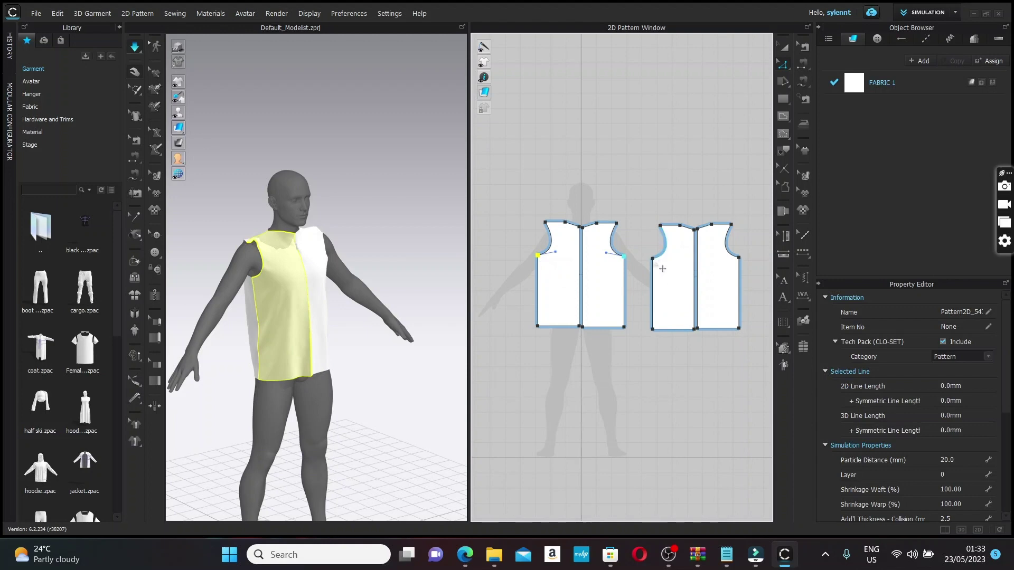
{"action": "left_click_drag", "start_coordinate": [653, 259], "coordinate": [661, 275]}
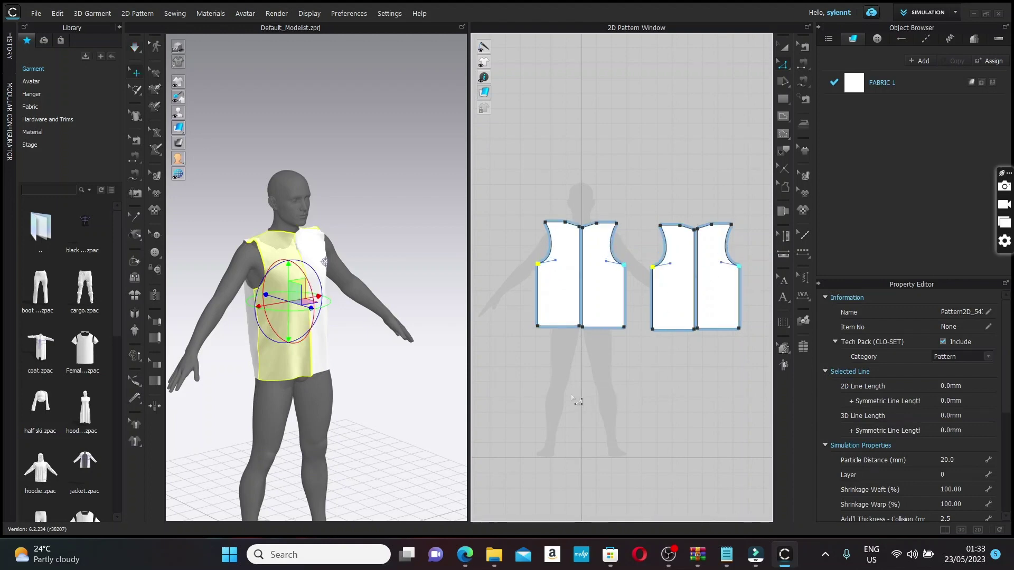
{"action": "key", "text": "space"}
{"action": "scroll", "coordinate": [363, 312], "scroll_direction": "down", "scroll_amount": 2}
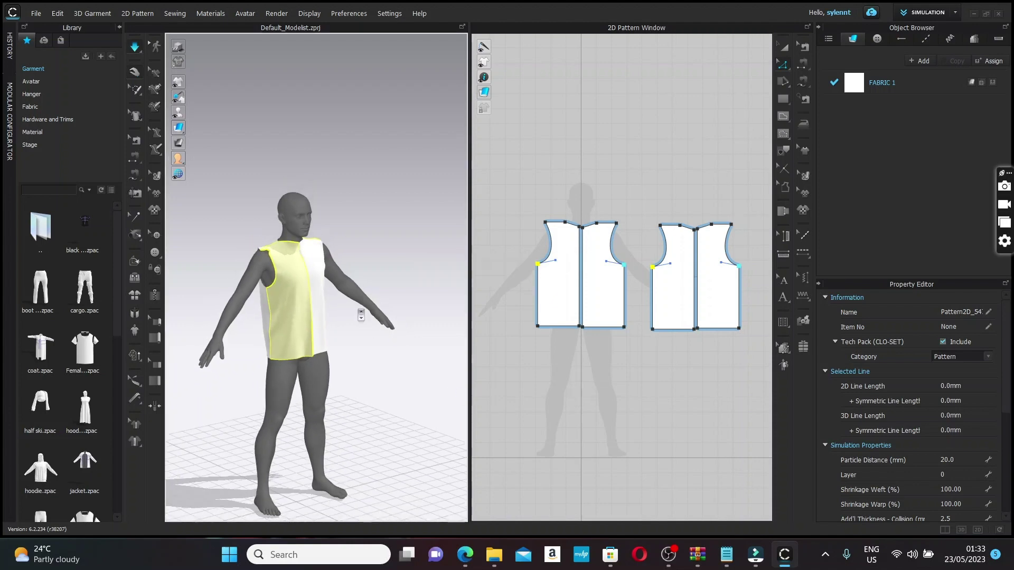
{"action": "right_click_drag", "start_coordinate": [387, 318], "coordinate": [431, 310]}
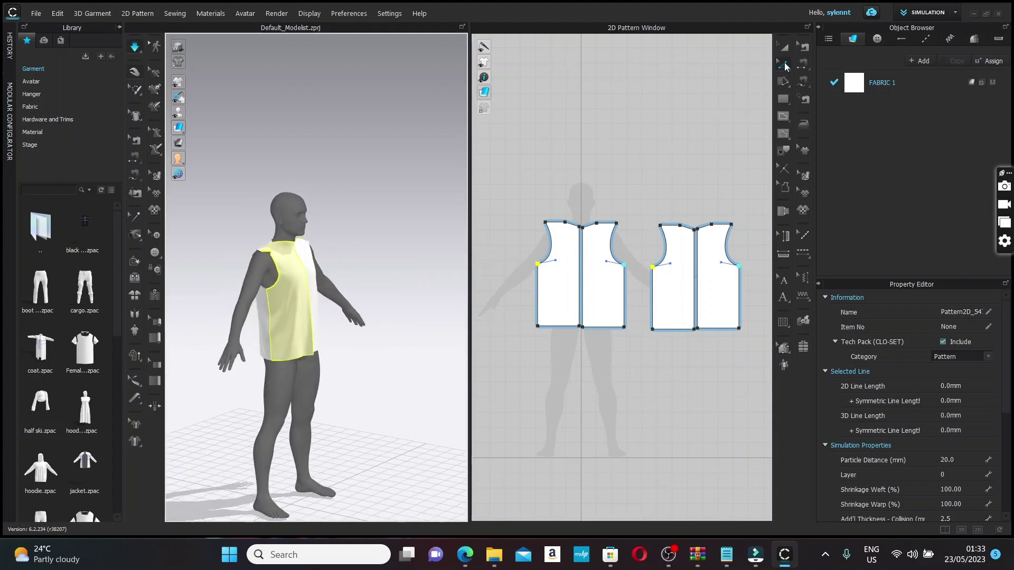
Step: Curve the front neckline edges inward with Edit Curvature, about 101 mm long per half, and simulate the result
{"action": "left_click", "coordinate": [785, 66]}
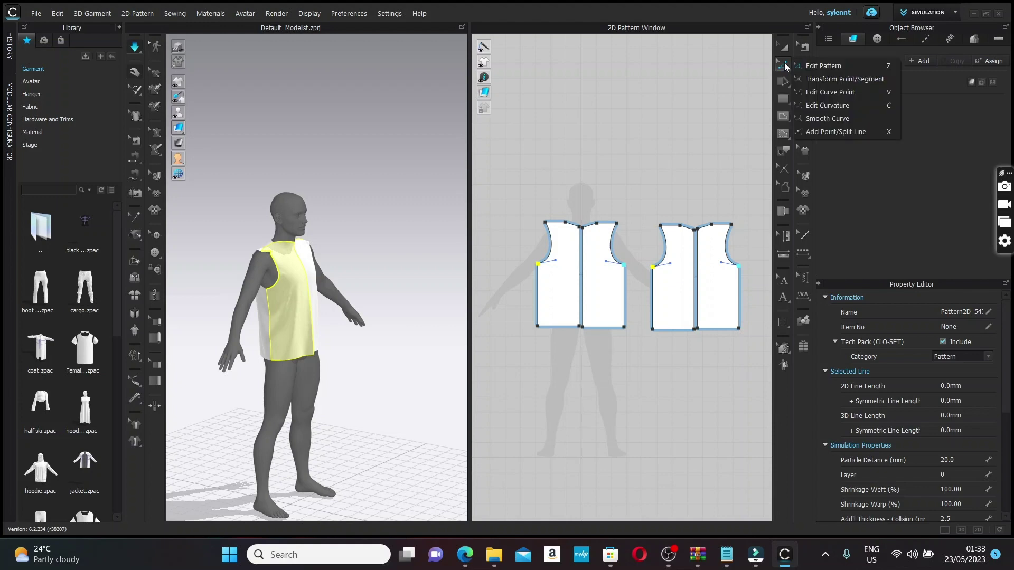
{"action": "left_click", "coordinate": [816, 103]}
{"action": "scroll", "coordinate": [596, 240], "scroll_direction": "up", "scroll_amount": 2}
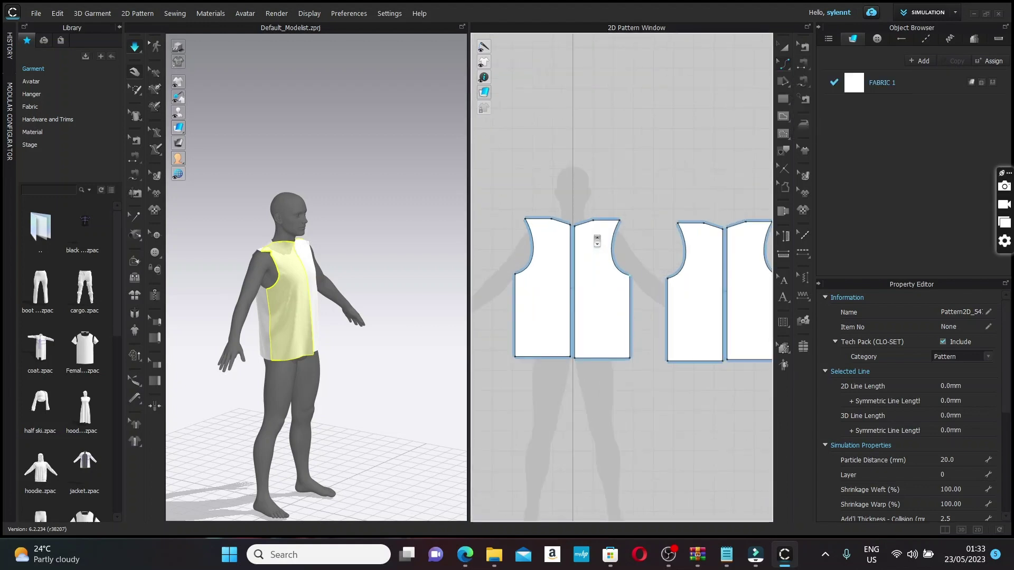
{"action": "scroll", "coordinate": [598, 241], "scroll_direction": "up", "scroll_amount": 5}
{"action": "scroll", "coordinate": [555, 227], "scroll_direction": "down", "scroll_amount": 1}
{"action": "middle_click_drag", "start_coordinate": [559, 230], "coordinate": [640, 251]}
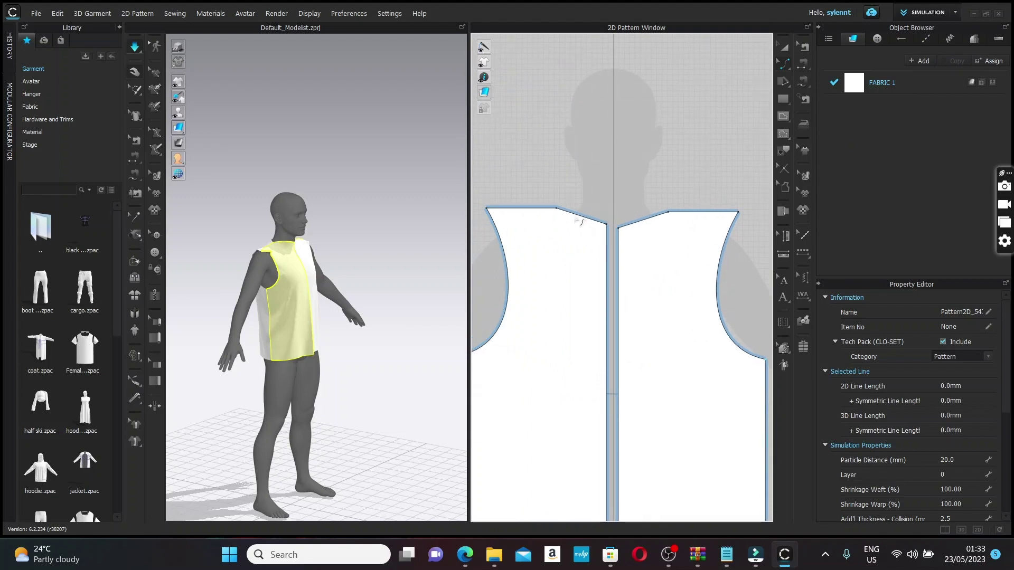
{"action": "left_click", "coordinate": [583, 224]}
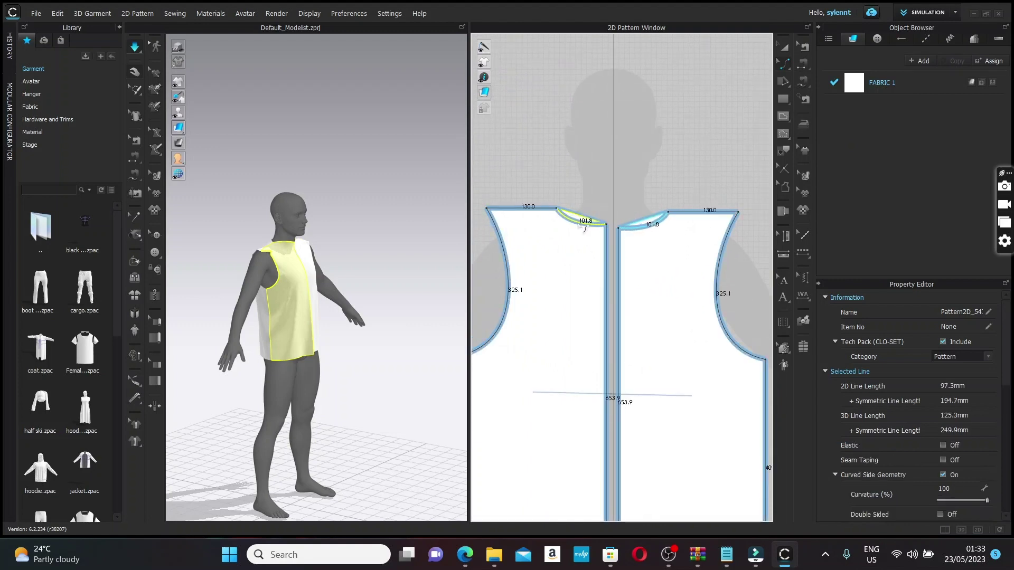
{"action": "left_click_drag", "start_coordinate": [584, 227], "coordinate": [586, 231]}
{"action": "scroll", "coordinate": [697, 280], "scroll_direction": "down", "scroll_amount": 4}
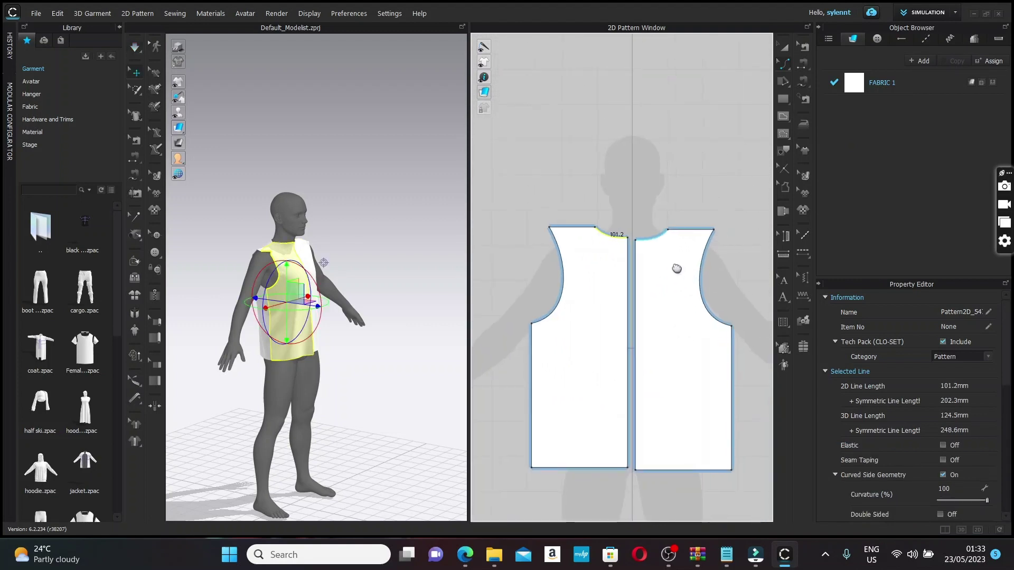
{"action": "middle_click_drag", "start_coordinate": [676, 269], "coordinate": [605, 232]}
{"action": "right_click_drag", "start_coordinate": [404, 314], "coordinate": [333, 310]}
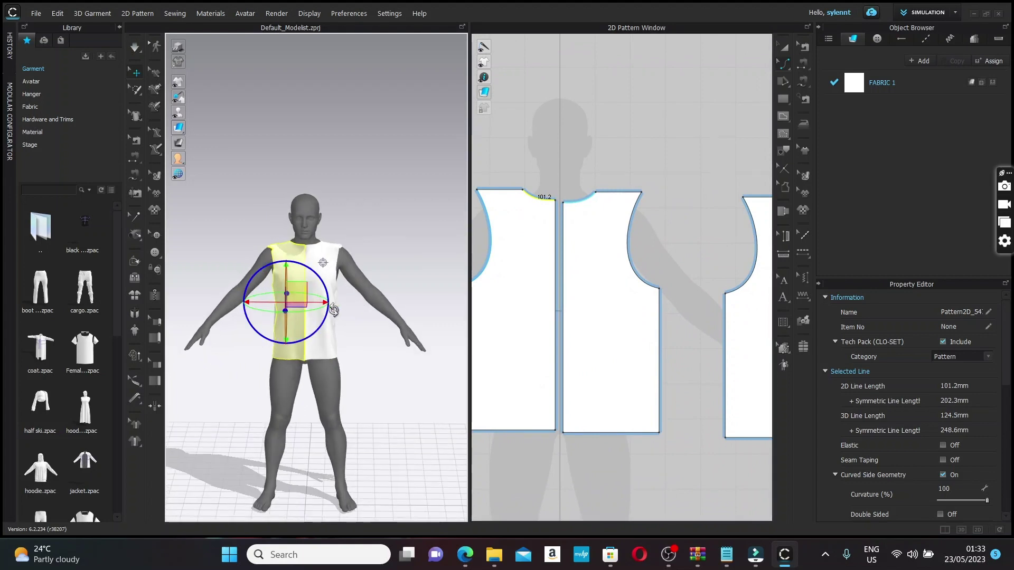
{"action": "key", "text": "q"}
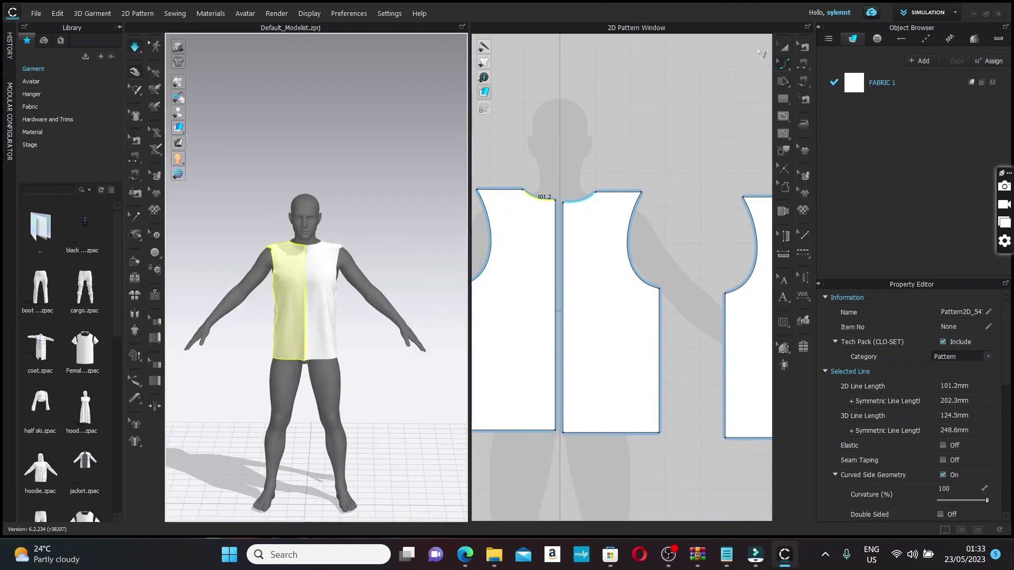
Step: Move the inner shoulder points of the front panels toward the neck with Edit Pattern, re-simulate, and check the fit from the side
{"action": "left_click", "coordinate": [786, 65]}
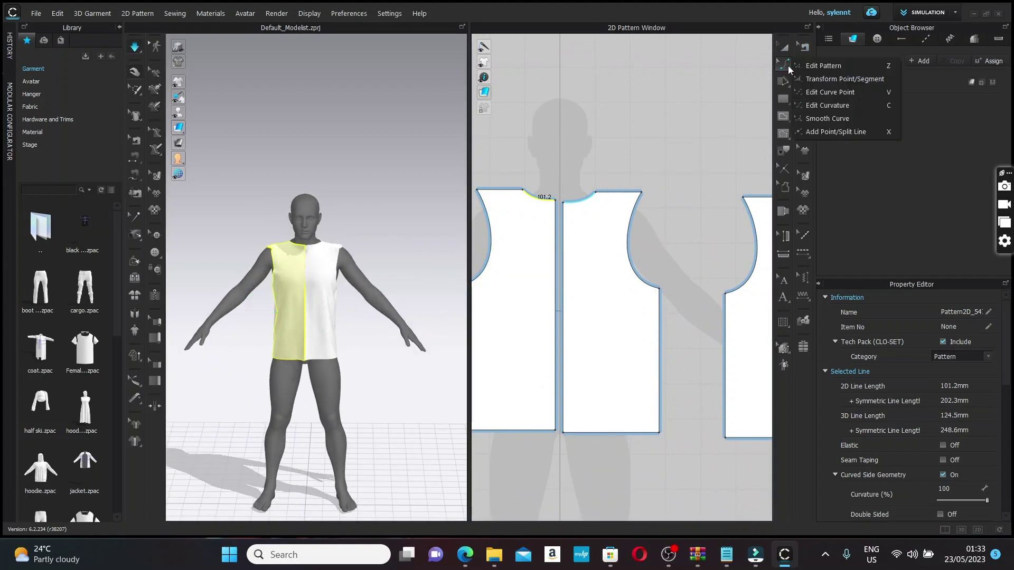
{"action": "left_click", "coordinate": [801, 65]}
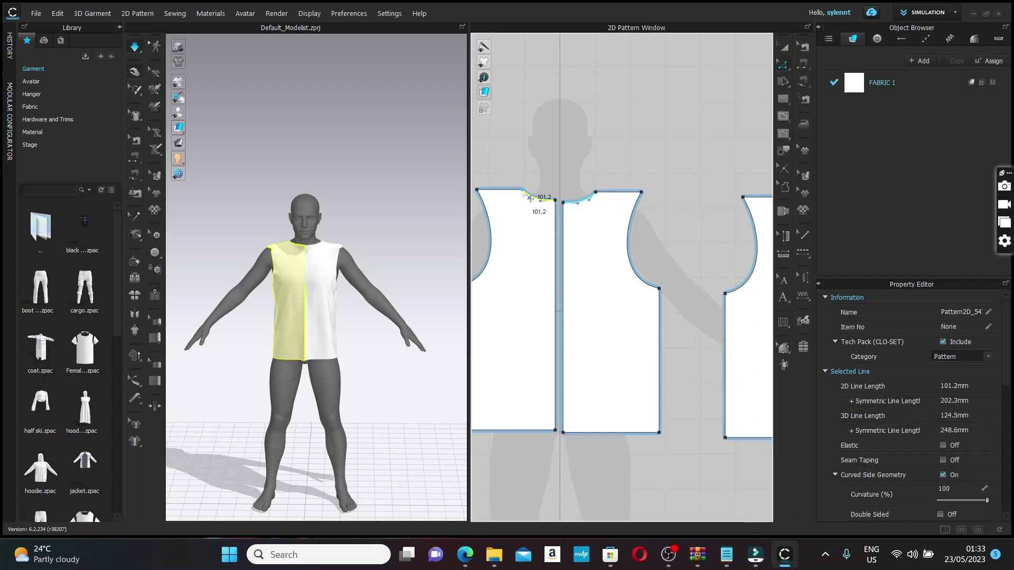
{"action": "left_click_drag", "start_coordinate": [524, 189], "coordinate": [530, 190]}
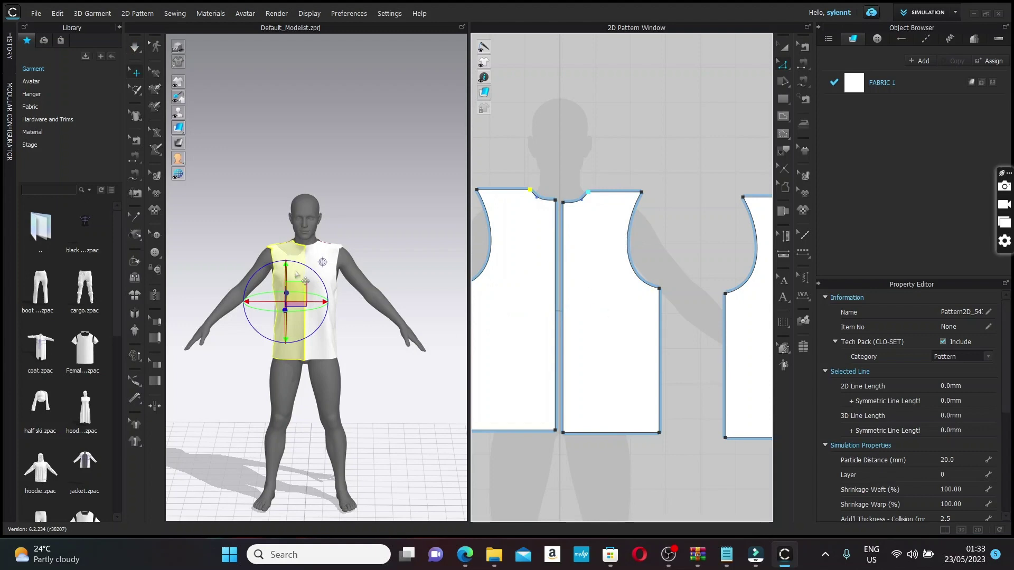
{"action": "key", "text": "space"}
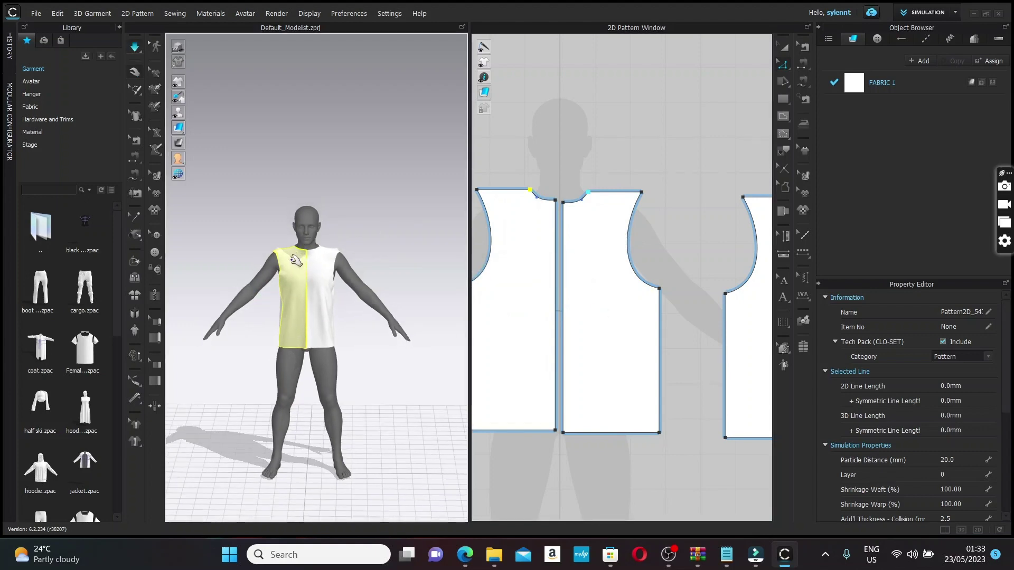
{"action": "right_click_drag", "start_coordinate": [381, 258], "coordinate": [415, 269]}
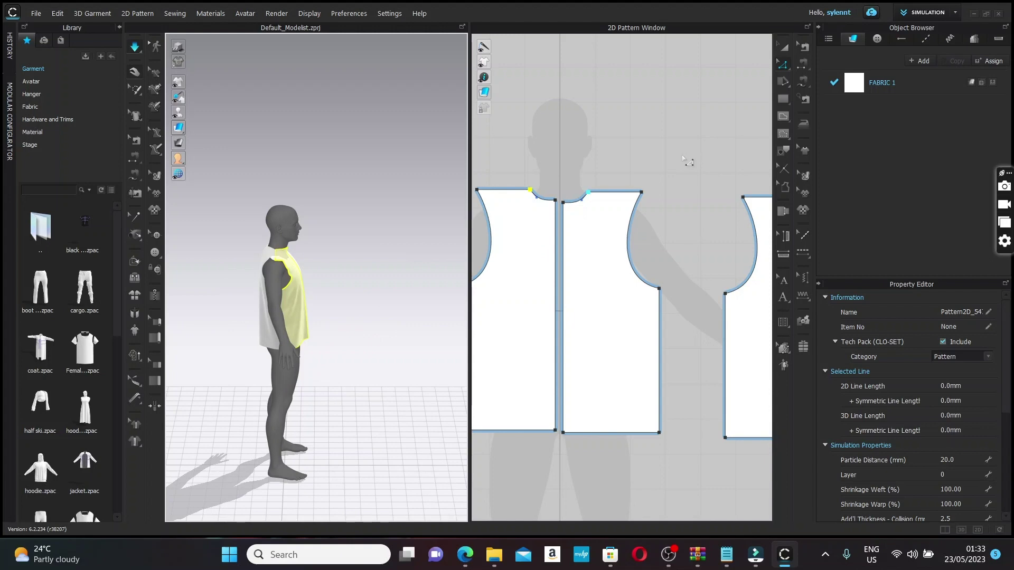
{"action": "right_click_drag", "start_coordinate": [363, 248], "coordinate": [248, 238]}
{"action": "scroll", "coordinate": [375, 257], "scroll_direction": "up", "scroll_amount": 1}
{"action": "scroll", "coordinate": [375, 257], "scroll_direction": "up", "scroll_amount": 2}
{"action": "scroll", "coordinate": [756, 254], "scroll_direction": "down", "scroll_amount": 4}
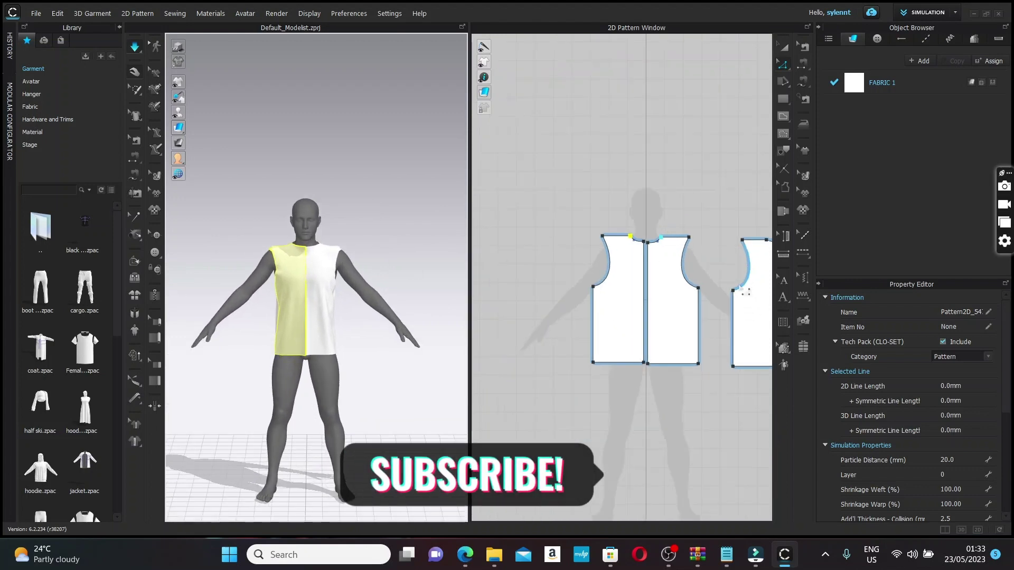
Step: Create a 500 × 500 mm rectangle pattern beside the front panels
{"action": "left_click", "coordinate": [783, 100]}
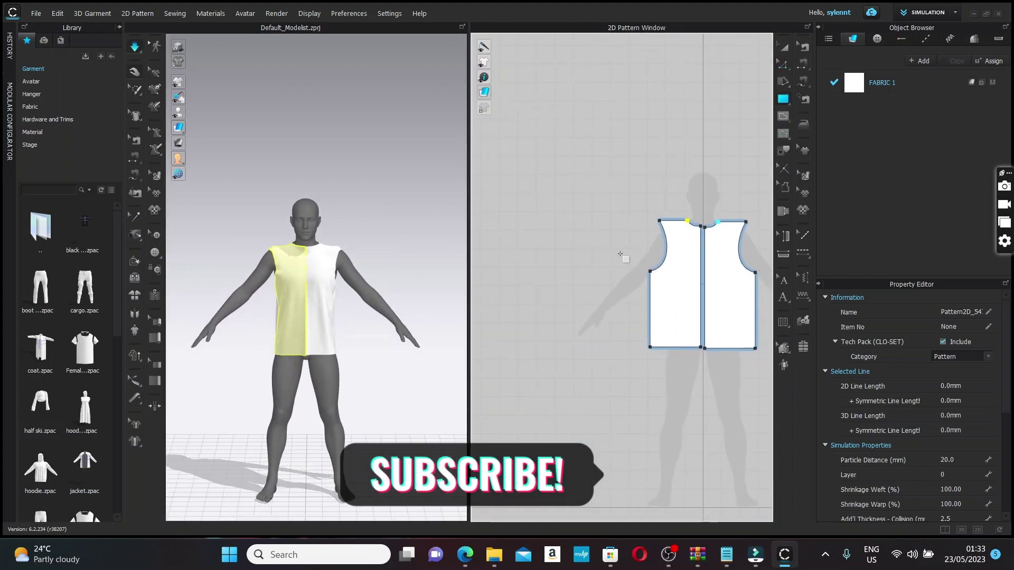
{"action": "left_click", "coordinate": [555, 278]}
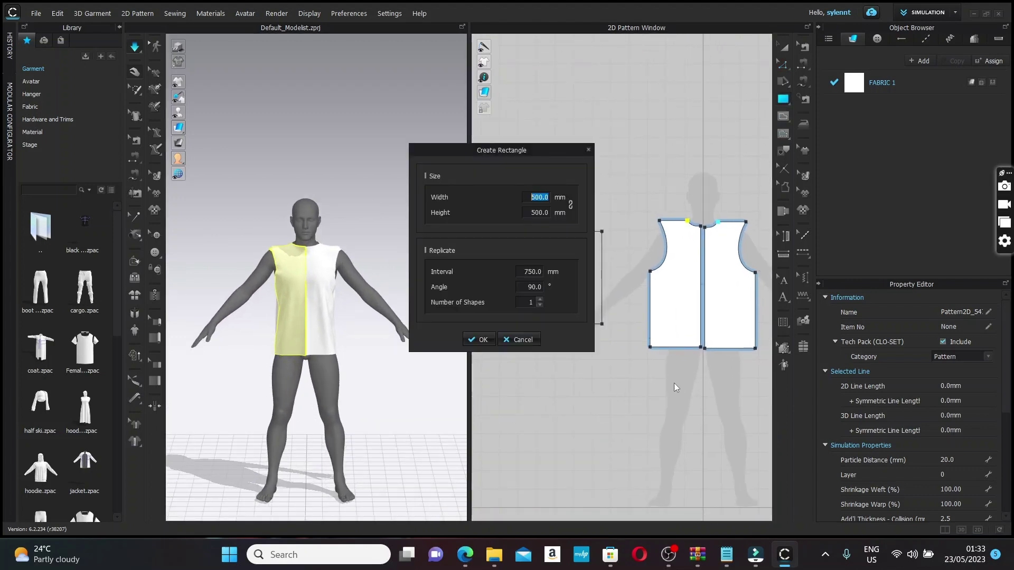
{"action": "left_click", "coordinate": [476, 340]}
Step: Bend the rectangle's top edge upward into an arc about 523 mm long with Edit Curvature
{"action": "left_click", "coordinate": [784, 66]}
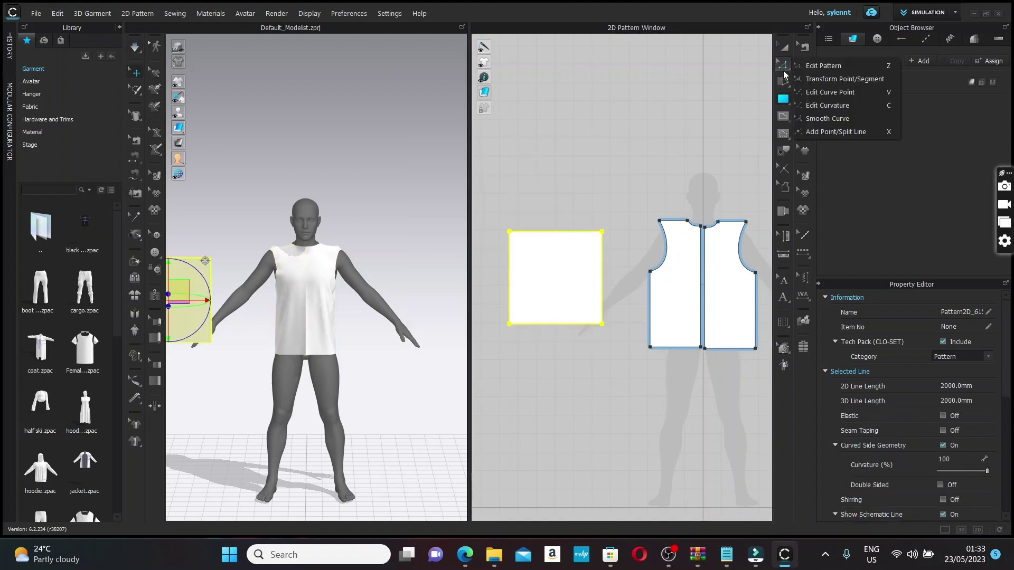
{"action": "left_click", "coordinate": [827, 105]}
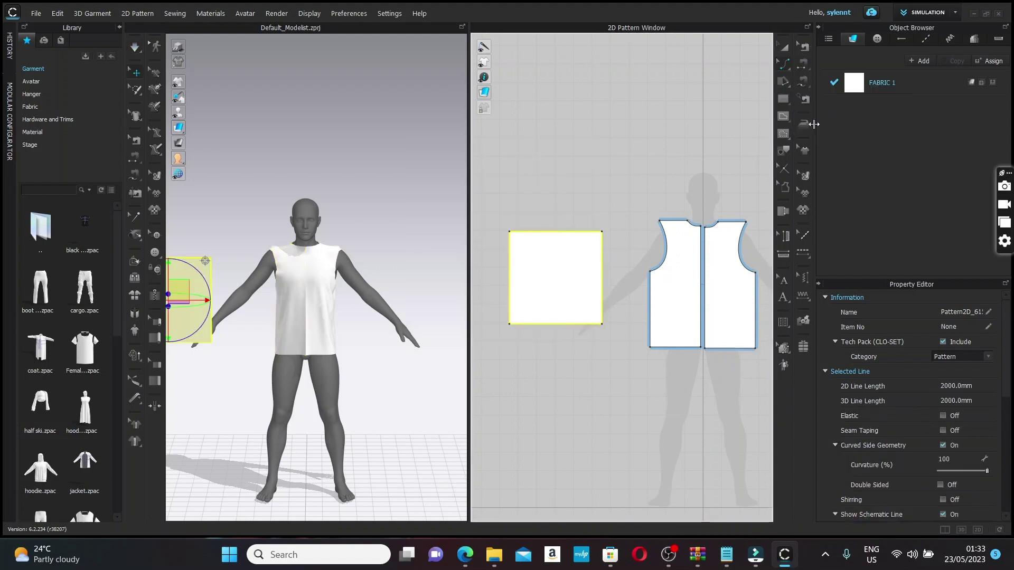
{"action": "left_click_drag", "start_coordinate": [554, 230], "coordinate": [555, 221]}
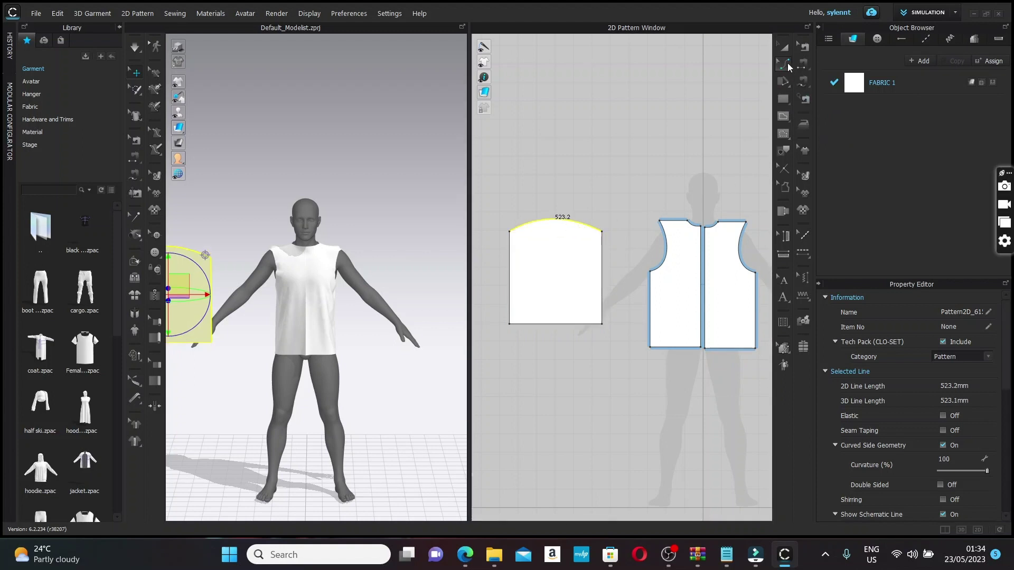
Step: Add a point near the middle of the curved top edge, splitting it into segments about 251 and 272 mm long
{"action": "left_click", "coordinate": [785, 63]}
{"action": "left_click", "coordinate": [839, 131]}
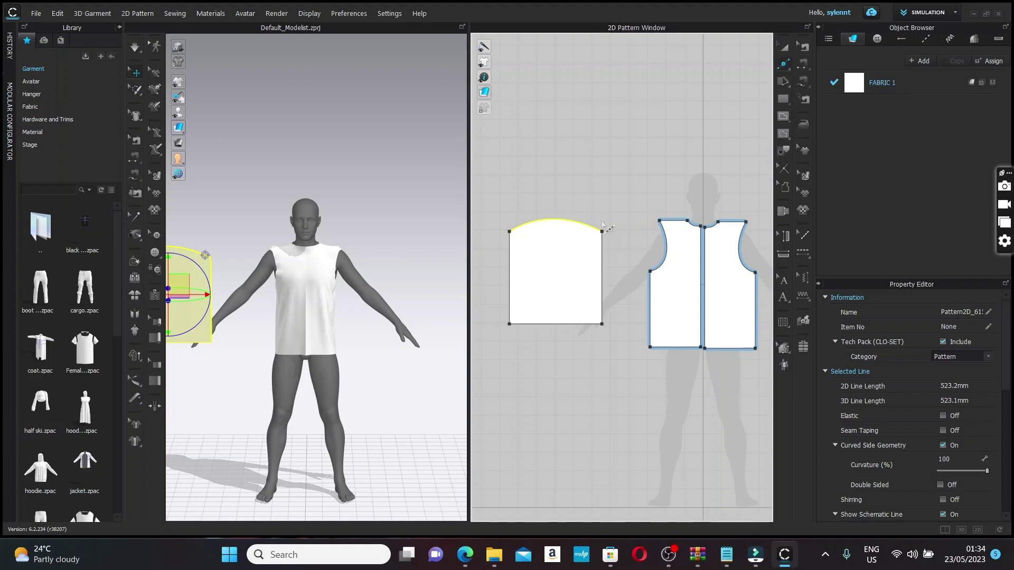
{"action": "left_click", "coordinate": [555, 221]}
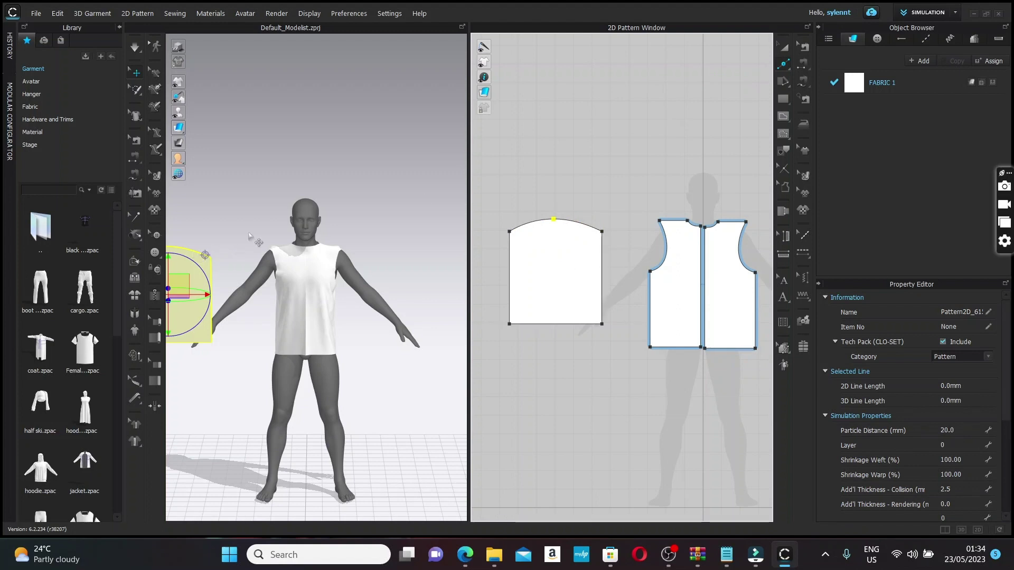
Step: Rotate the curved piece in the 3D view so it tilts along the slope of the avatar's right arm
{"action": "middle_click_drag", "start_coordinate": [278, 226], "coordinate": [391, 287]}
{"action": "right_click_drag", "start_coordinate": [391, 286], "coordinate": [400, 321]}
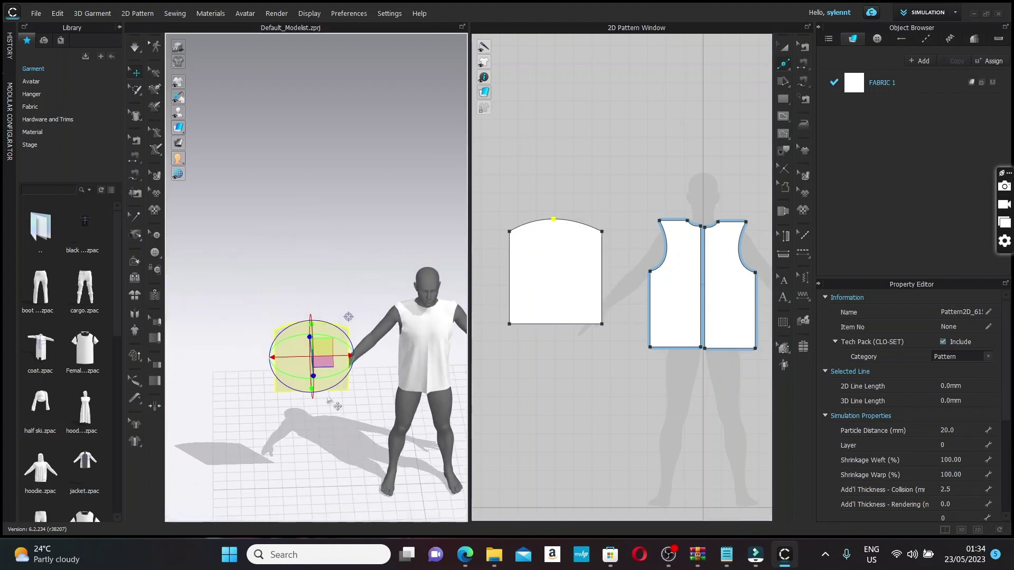
{"action": "left_click_drag", "start_coordinate": [330, 373], "coordinate": [268, 369]}
{"action": "left_click_drag", "start_coordinate": [285, 330], "coordinate": [323, 330]}
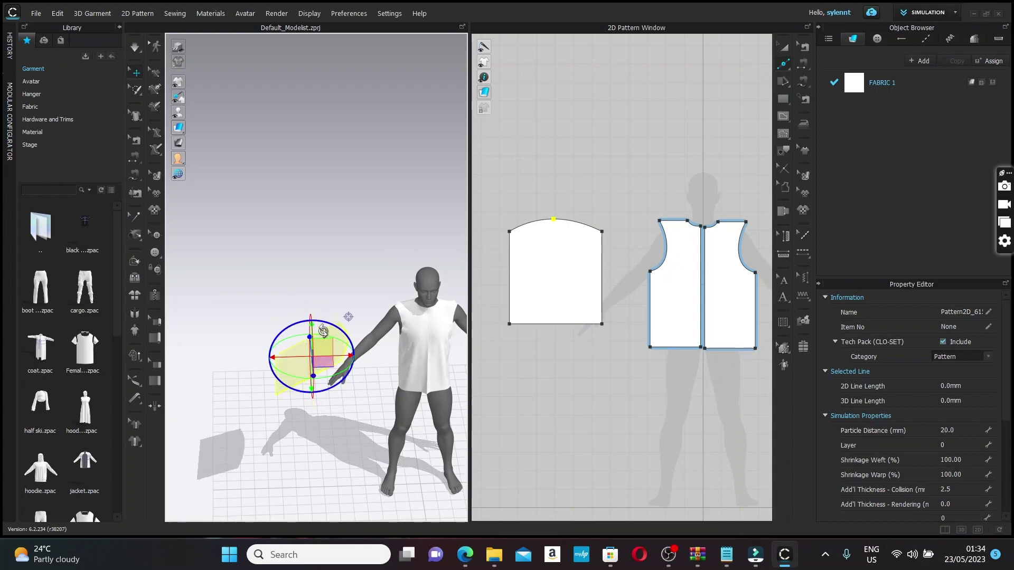
{"action": "right_click_drag", "start_coordinate": [323, 331], "coordinate": [427, 322]}
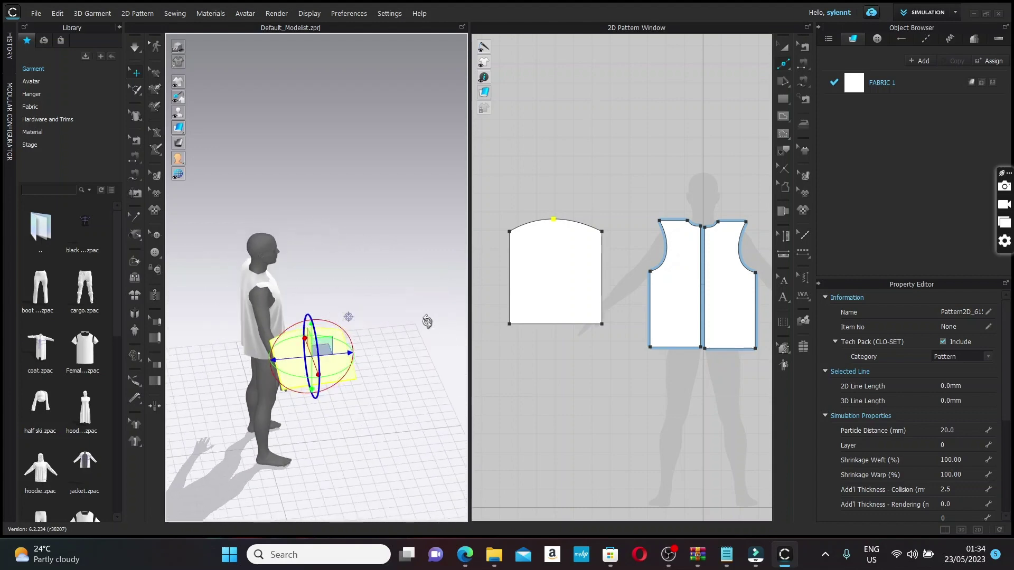
Step: Move the curved piece in 3D against the outside of the avatar's right upper arm, close to the armhole
{"action": "left_click_drag", "start_coordinate": [340, 353], "coordinate": [313, 353]}
{"action": "mouse_move", "coordinate": [312, 353]}
{"action": "right_mouse_down"}
{"action": "mouse_move", "coordinate": [339, 359]}
{"action": "mouse_move", "coordinate": [317, 338]}
{"action": "right_mouse_up"}
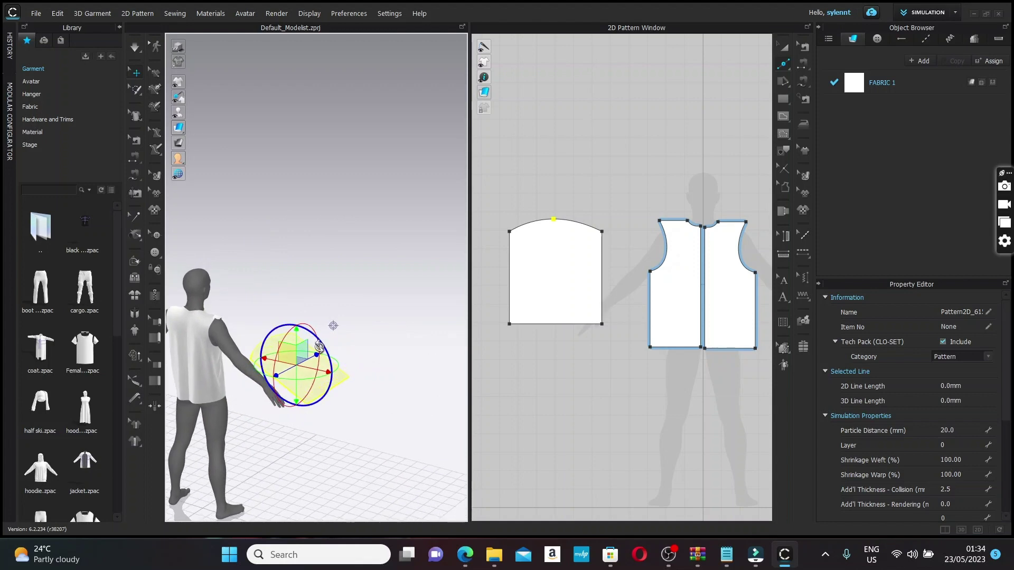
{"action": "left_click_drag", "start_coordinate": [319, 347], "coordinate": [282, 351]}
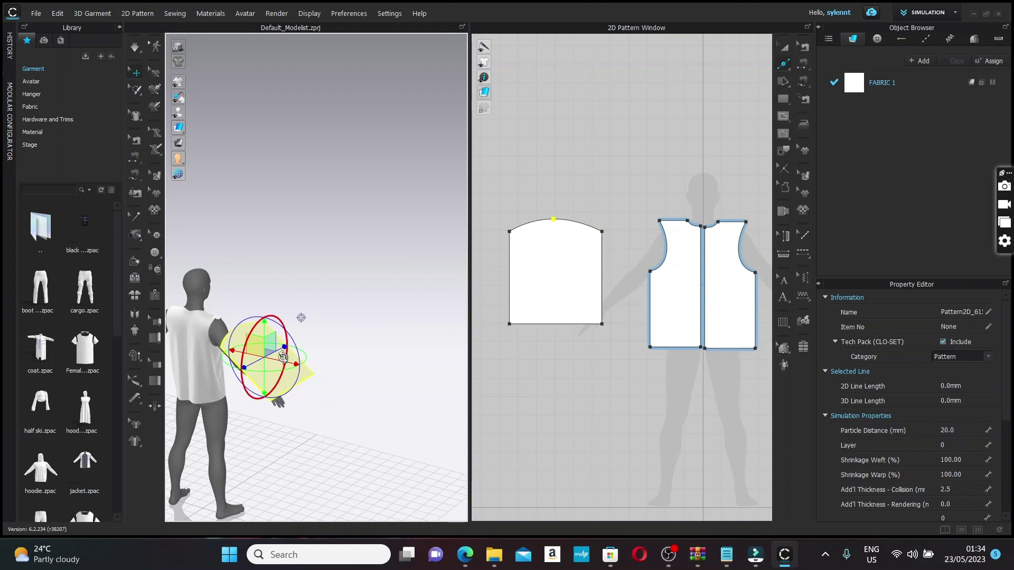
{"action": "left_click_drag", "start_coordinate": [283, 359], "coordinate": [259, 319]}
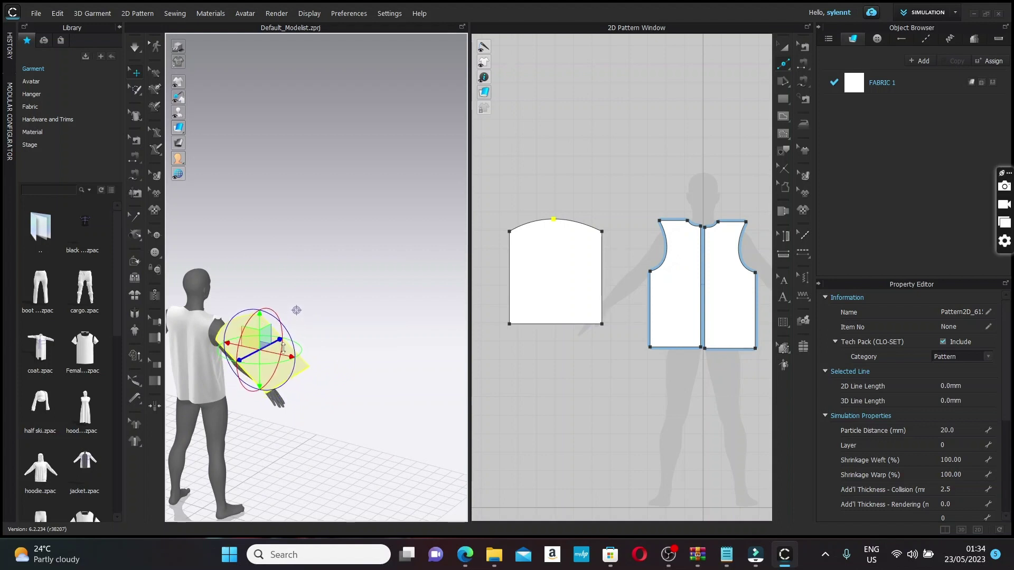
{"action": "left_click_drag", "start_coordinate": [289, 360], "coordinate": [284, 355]}
{"action": "right_click_drag", "start_coordinate": [292, 351], "coordinate": [243, 304]}
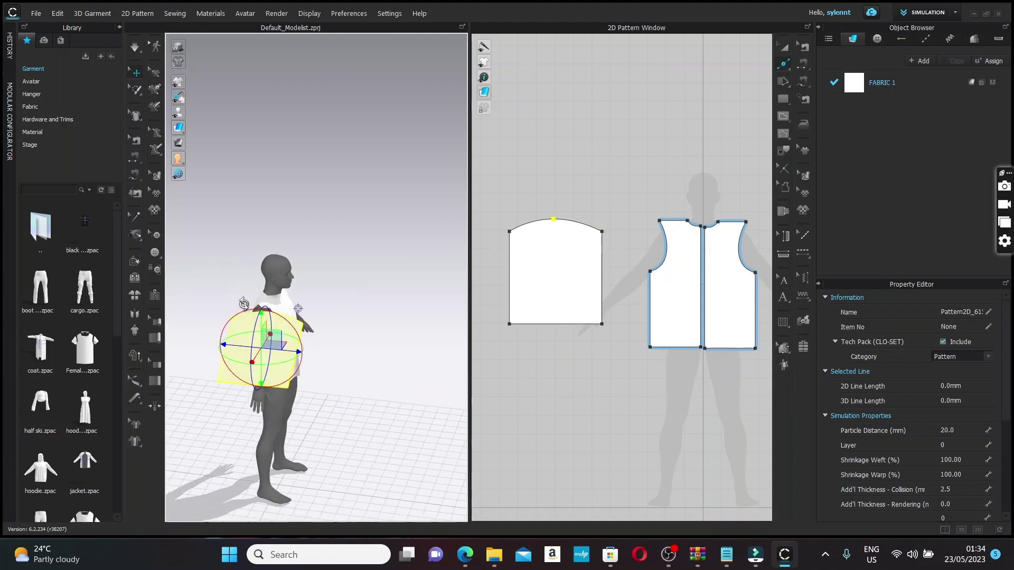
{"action": "left_click_drag", "start_coordinate": [287, 355], "coordinate": [282, 355]}
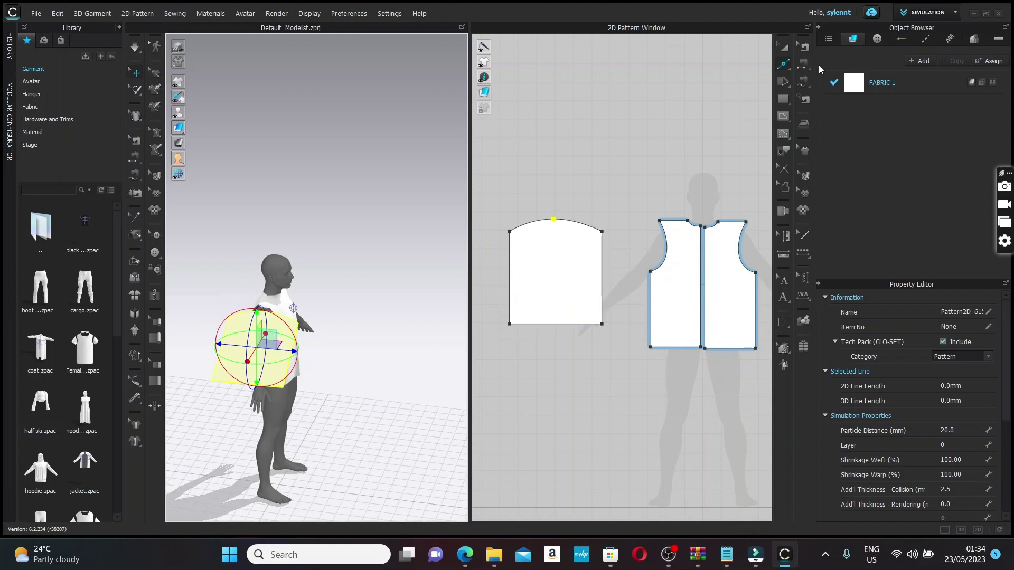
Step: Shorten the sleeve piece by raising its bottom edge until the sides are about 290 mm long
{"action": "left_click", "coordinate": [784, 64]}
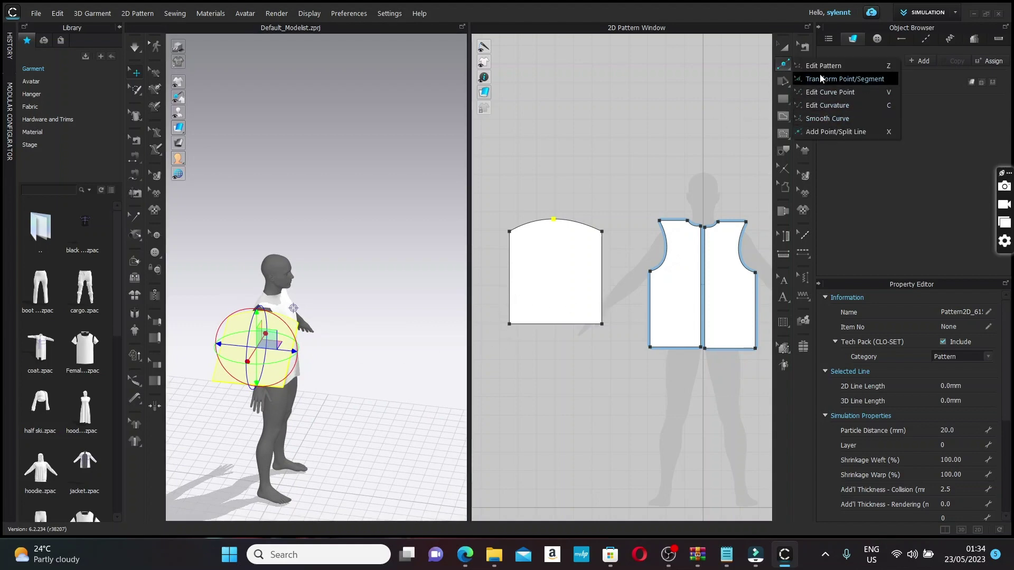
{"action": "left_click", "coordinate": [821, 79]}
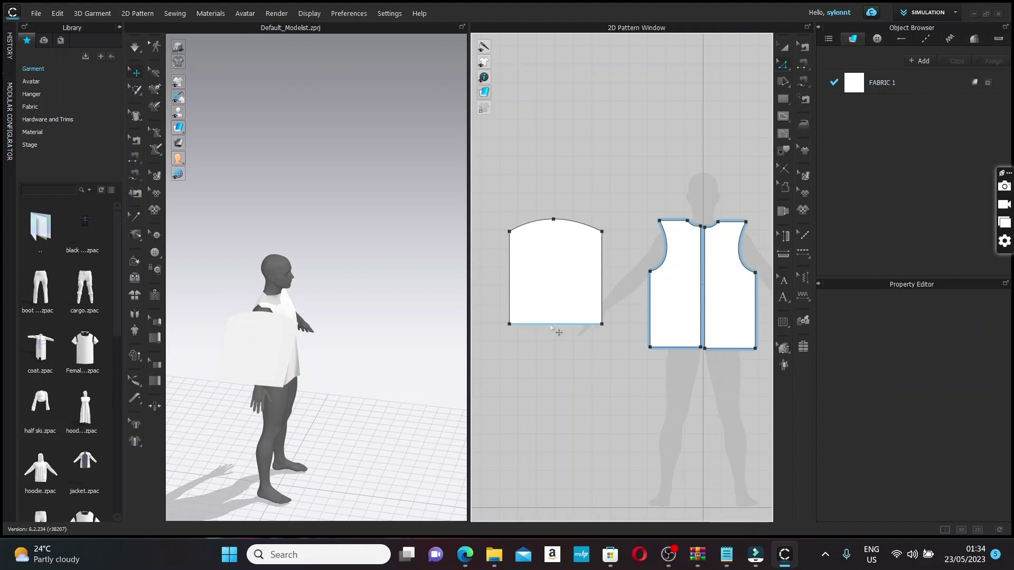
{"action": "left_click_drag", "start_coordinate": [550, 326], "coordinate": [553, 290]}
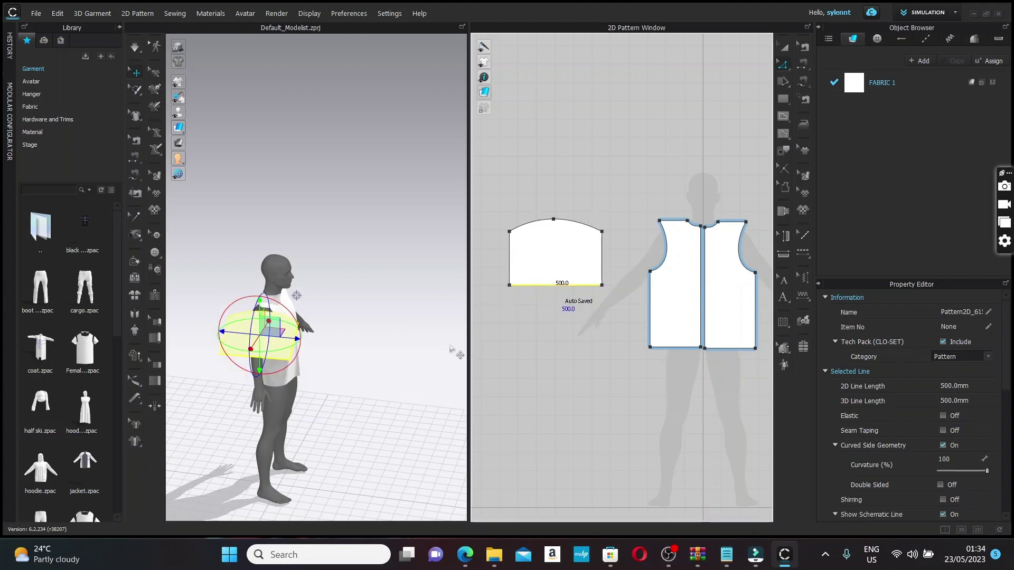
Step: Sew the 272 mm half of the sleeve cap to the front panel's right armhole with segment sewing
{"action": "scroll", "coordinate": [298, 294], "scroll_direction": "up", "scroll_amount": 1}
{"action": "scroll", "coordinate": [300, 292], "scroll_direction": "down", "scroll_amount": 5}
{"action": "middle_click_drag", "start_coordinate": [281, 308], "coordinate": [357, 305]}
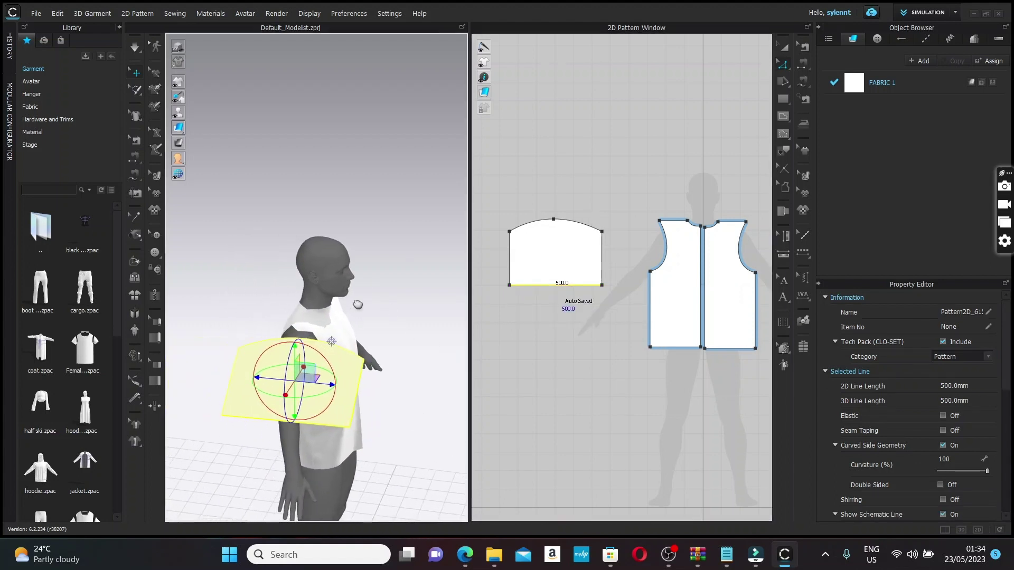
{"action": "right_click_drag", "start_coordinate": [392, 321], "coordinate": [297, 322]}
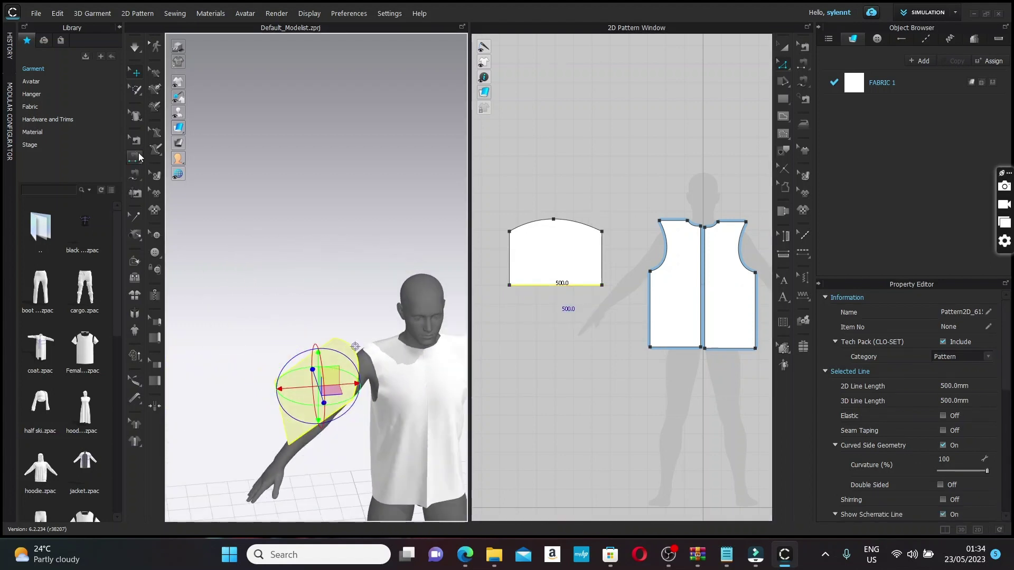
{"action": "left_click", "coordinate": [138, 157]}
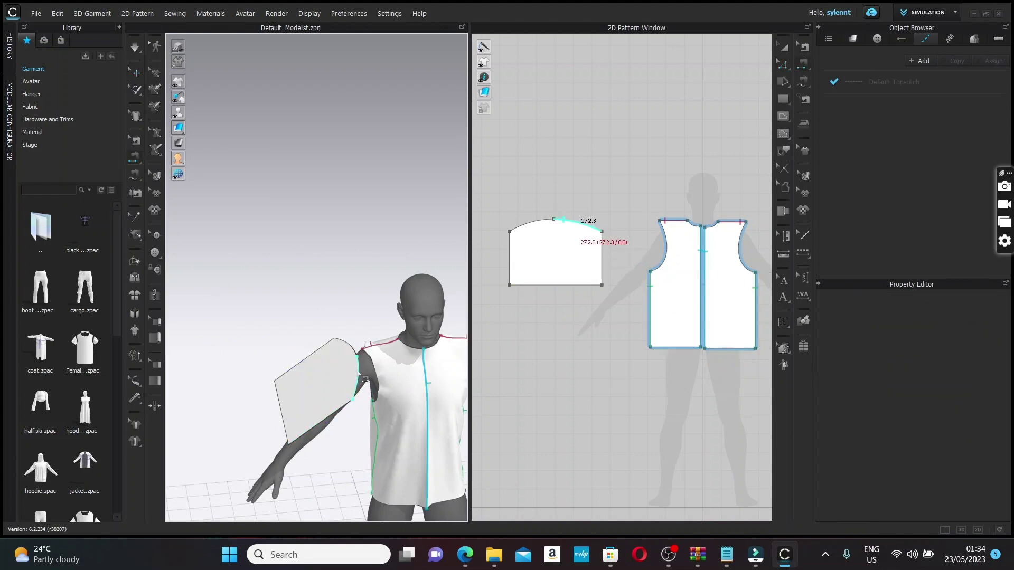
{"action": "left_click", "coordinate": [366, 380]}
{"action": "left_click", "coordinate": [388, 390]}
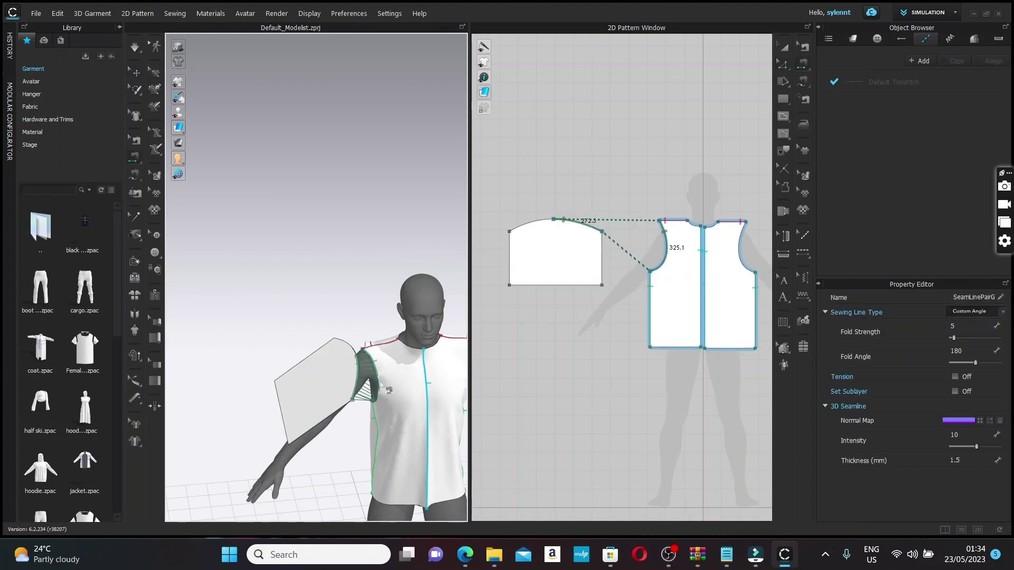
Step: Sew the other half of the sleeve cap to the back panel's armhole and simulate the attached sleeve
{"action": "right_click_drag", "start_coordinate": [388, 390], "coordinate": [458, 348]}
{"action": "left_click", "coordinate": [276, 352]}
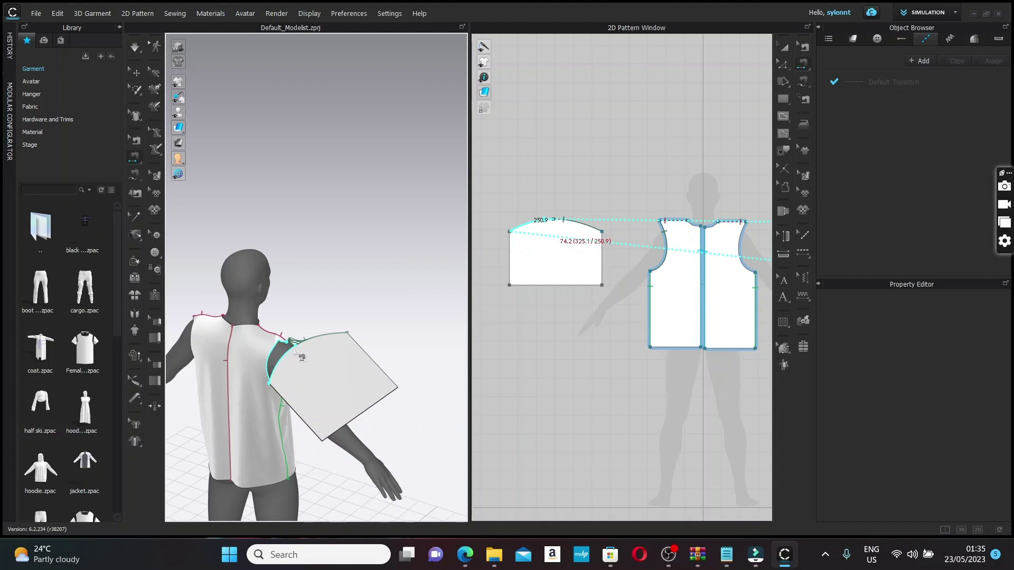
{"action": "left_click", "coordinate": [295, 350]}
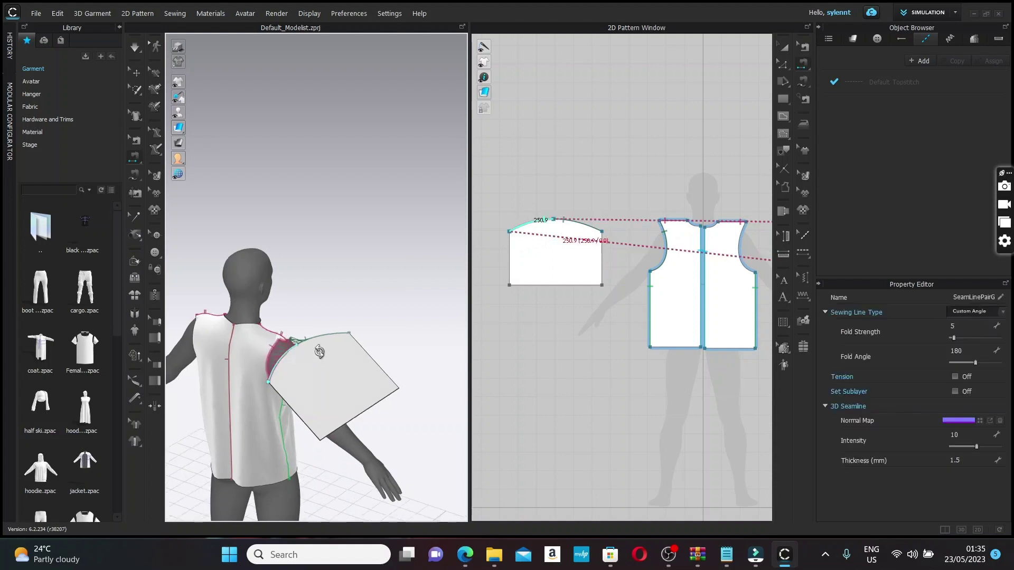
{"action": "right_click_drag", "start_coordinate": [294, 350], "coordinate": [248, 347]}
{"action": "middle_click_drag", "start_coordinate": [297, 345], "coordinate": [127, 312]}
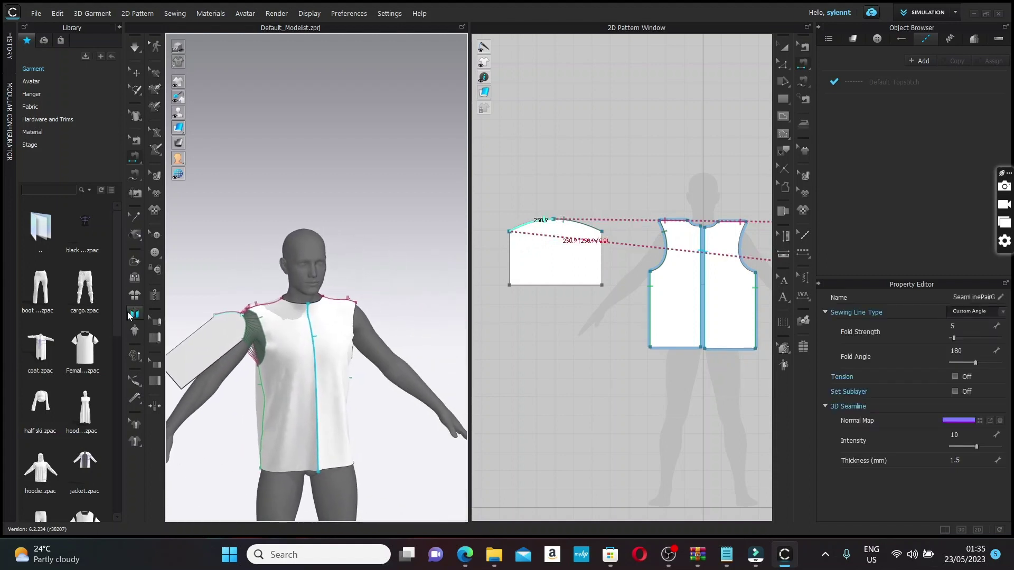
{"action": "key", "text": "space"}
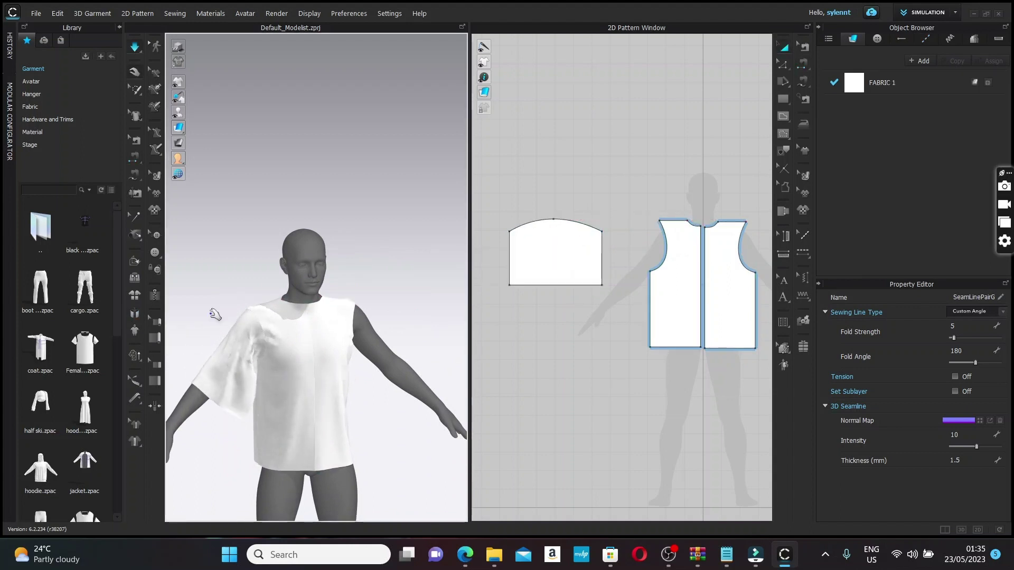
Step: Sew the sleeve's two side edges together as the underarm seam and simulate the closed sleeve
{"action": "left_click", "coordinate": [129, 158]}
{"action": "right_click_drag", "start_coordinate": [252, 412], "coordinate": [312, 384]}
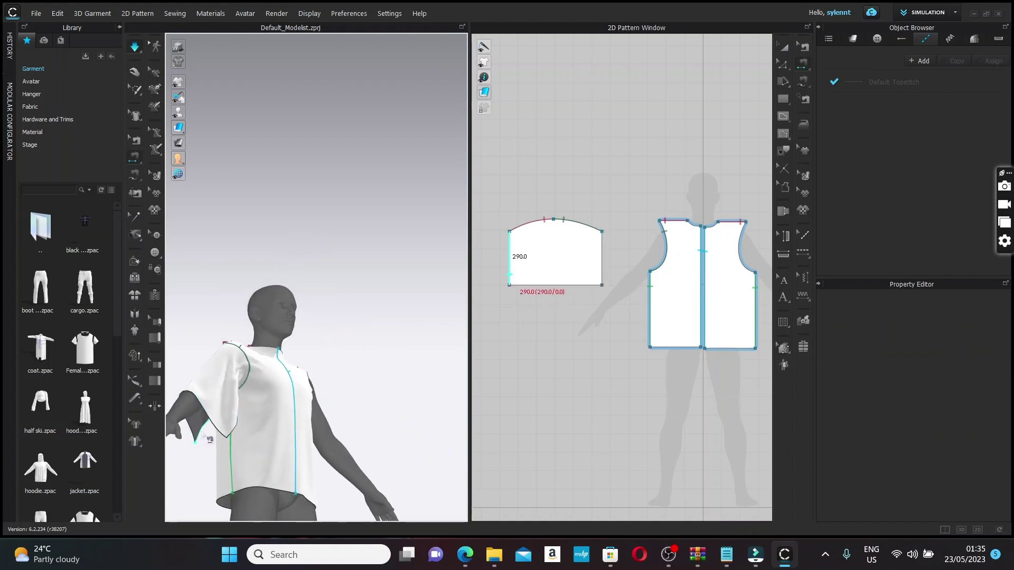
{"action": "left_click", "coordinate": [210, 440]}
{"action": "left_click", "coordinate": [236, 431]}
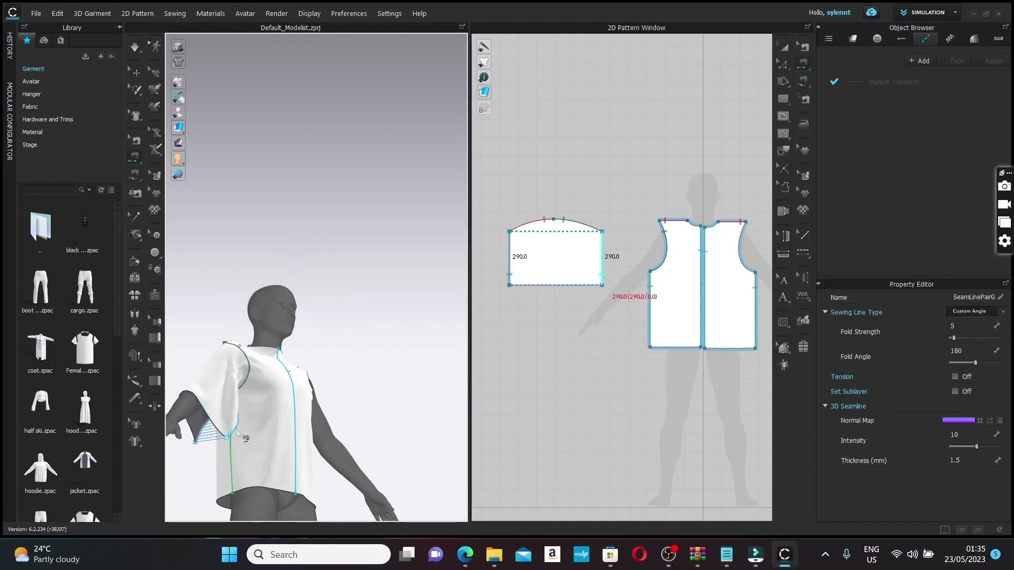
{"action": "right_click_drag", "start_coordinate": [236, 431], "coordinate": [177, 471]}
{"action": "key", "text": "space"}
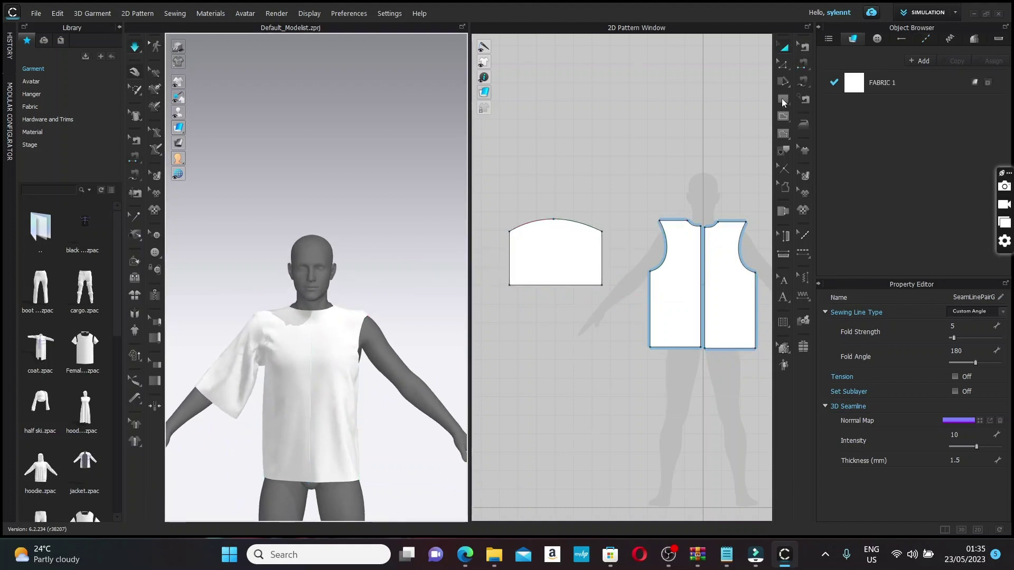
Step: Raise the sleeve's hem edge until the sides are about 167 mm long, and re-simulate
{"action": "left_click", "coordinate": [785, 64]}
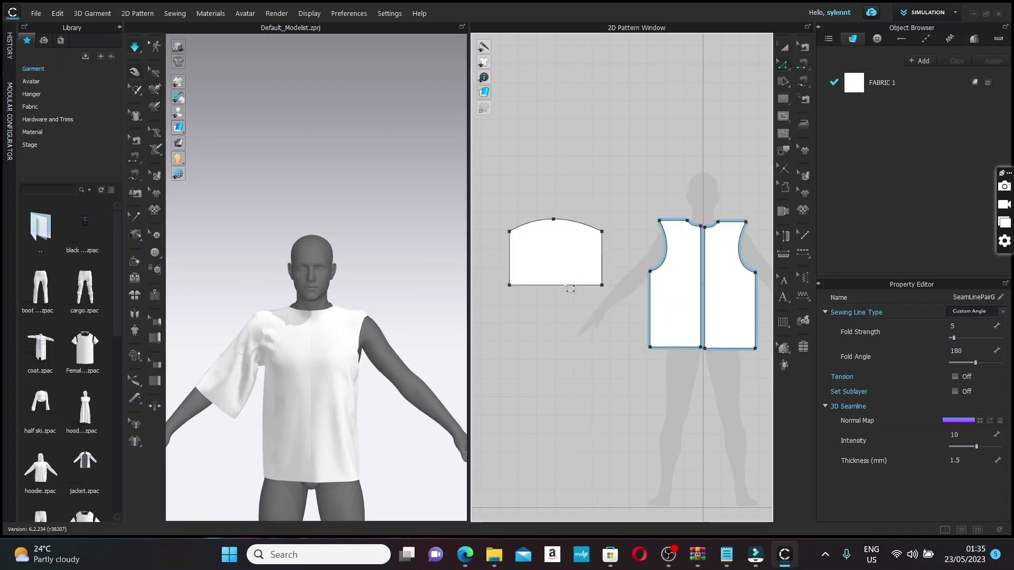
{"action": "left_click_drag", "start_coordinate": [561, 286], "coordinate": [567, 262]}
{"action": "key", "text": "space"}
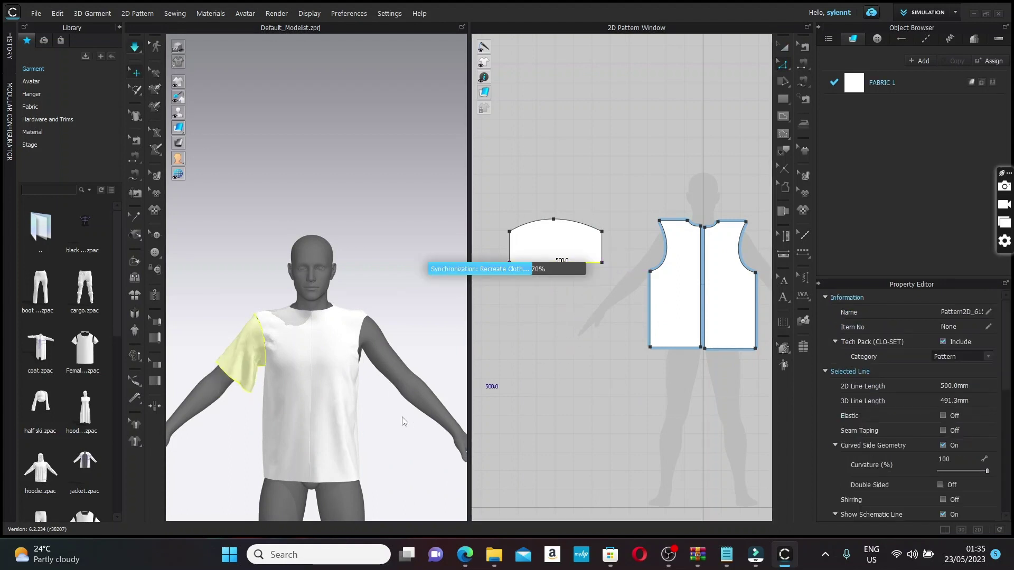
{"action": "right_click_drag", "start_coordinate": [246, 388], "coordinate": [246, 379]}
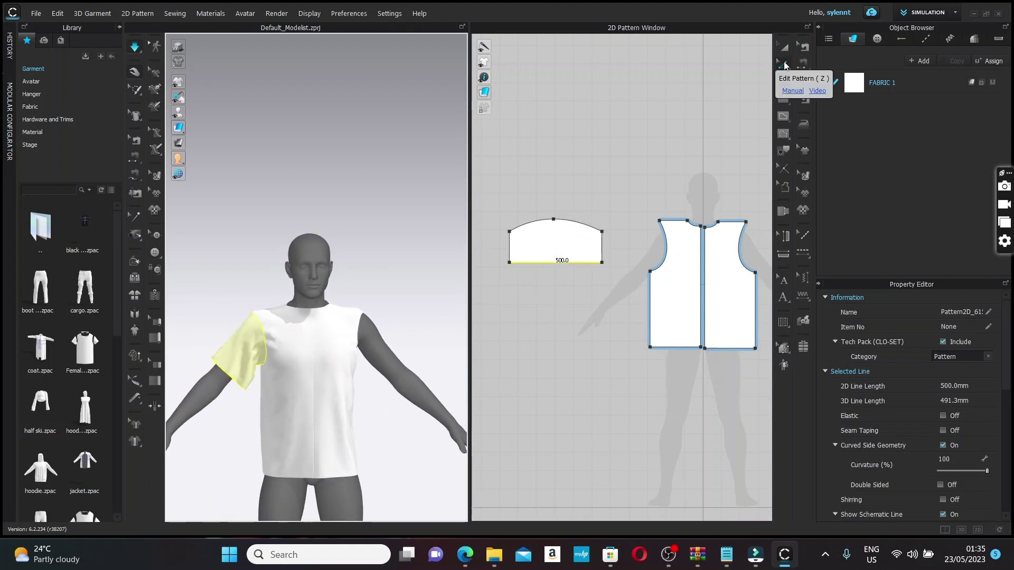
Step: Taper the sleeve by moving both hem corners inward to a hem about 357 mm wide, and re-simulate
{"action": "left_click", "coordinate": [785, 64]}
{"action": "left_click", "coordinate": [518, 289]}
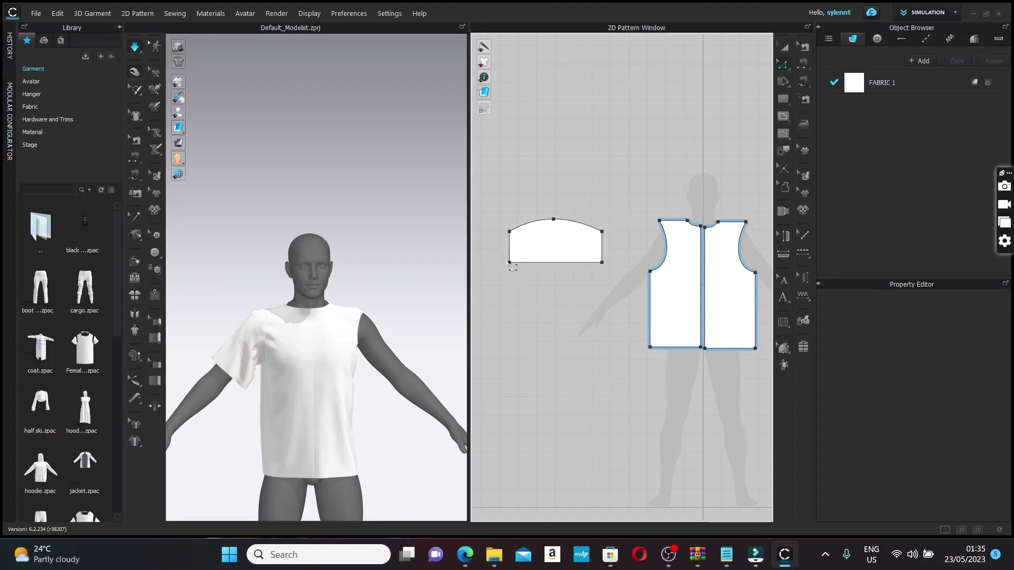
{"action": "left_click", "coordinate": [510, 262]}
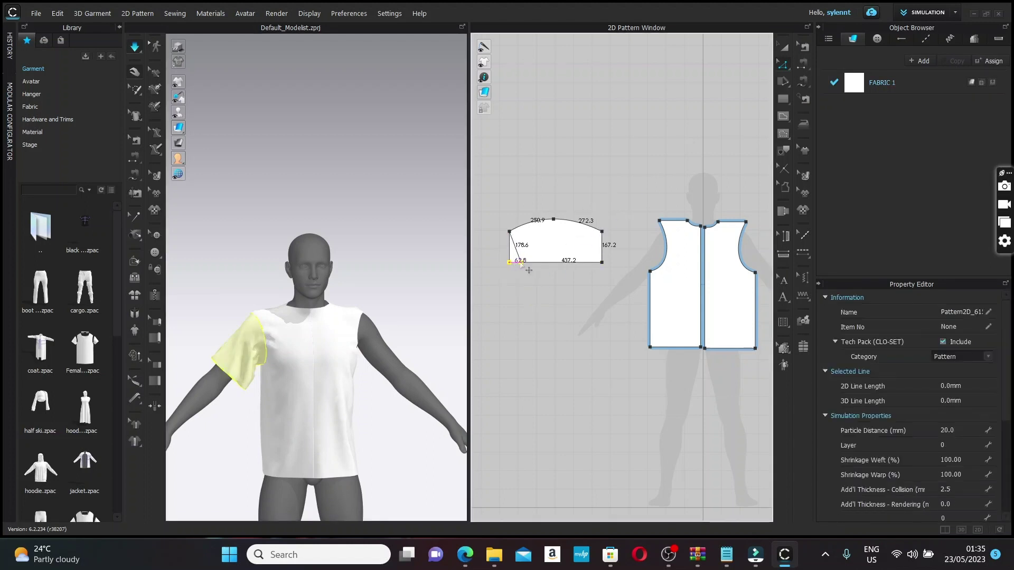
{"action": "left_click_drag", "start_coordinate": [520, 263], "coordinate": [522, 262]}
{"action": "left_click_drag", "start_coordinate": [603, 263], "coordinate": [587, 263]}
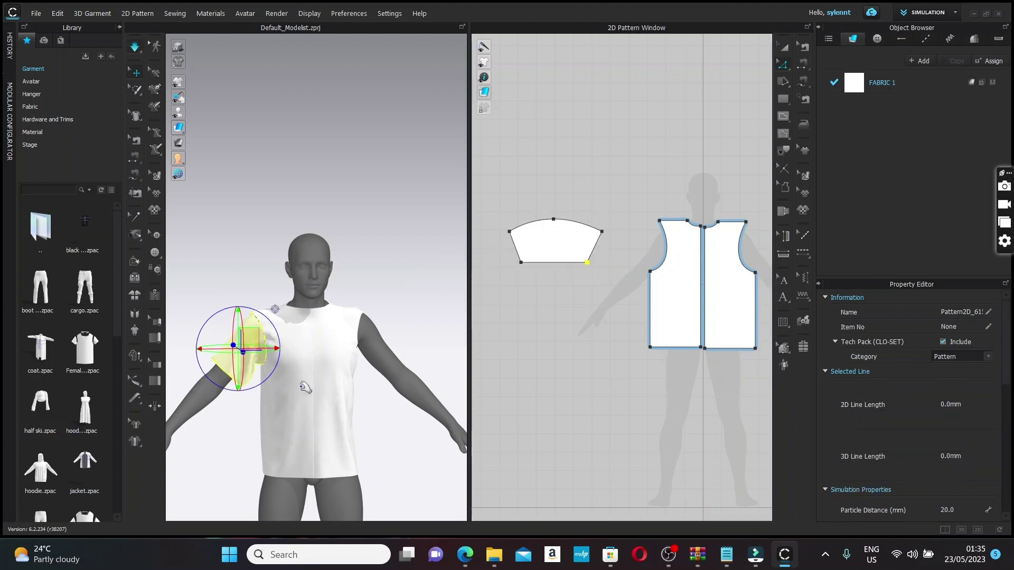
{"action": "key", "text": "space"}
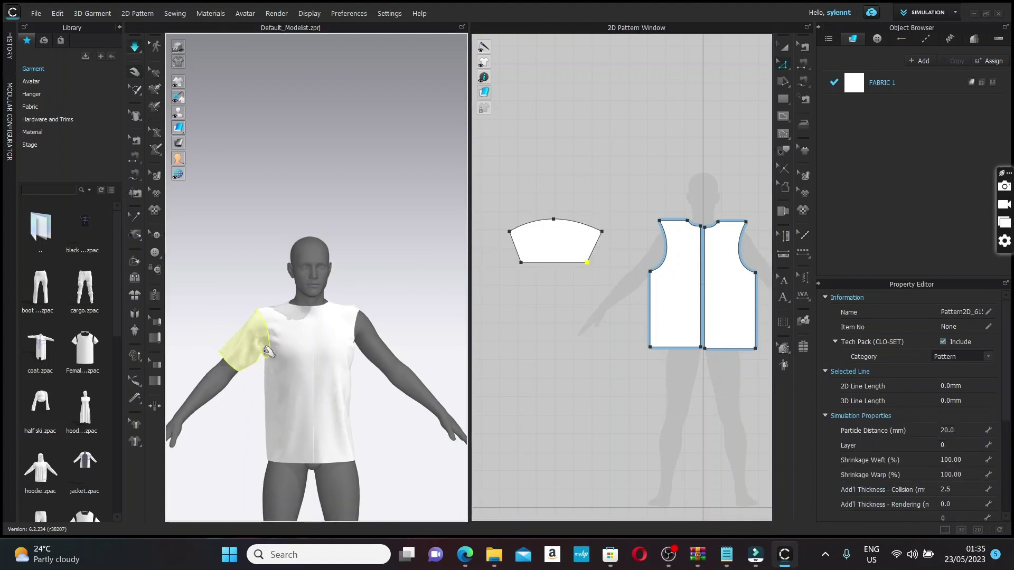
{"action": "right_click_drag", "start_coordinate": [276, 376], "coordinate": [255, 324]}
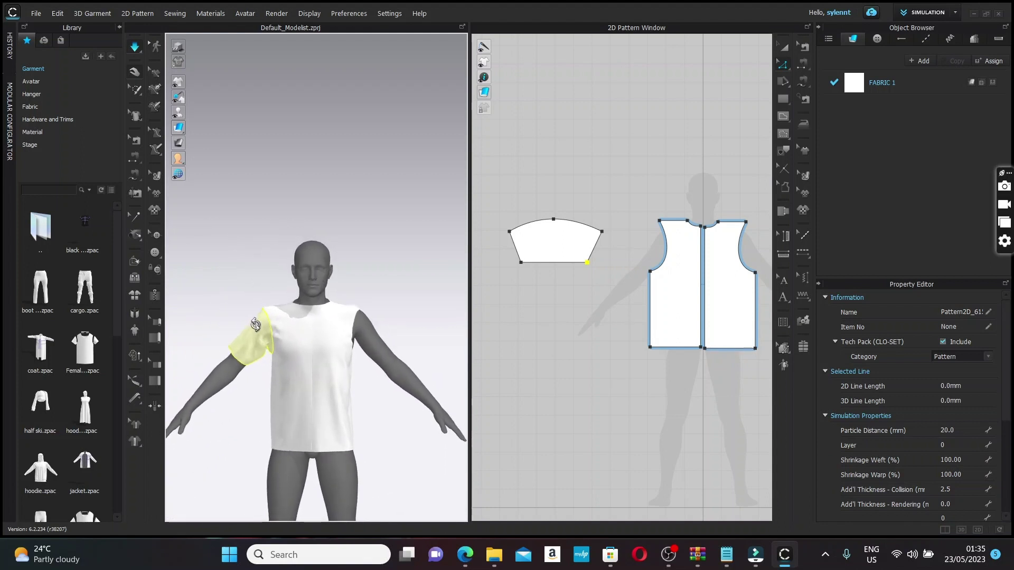
Step: Raise the tapered sleeve's hem edge slightly to shorten it further, and check the simulated fit
{"action": "left_click_drag", "start_coordinate": [552, 264], "coordinate": [552, 257]}
{"action": "key", "text": "space"}
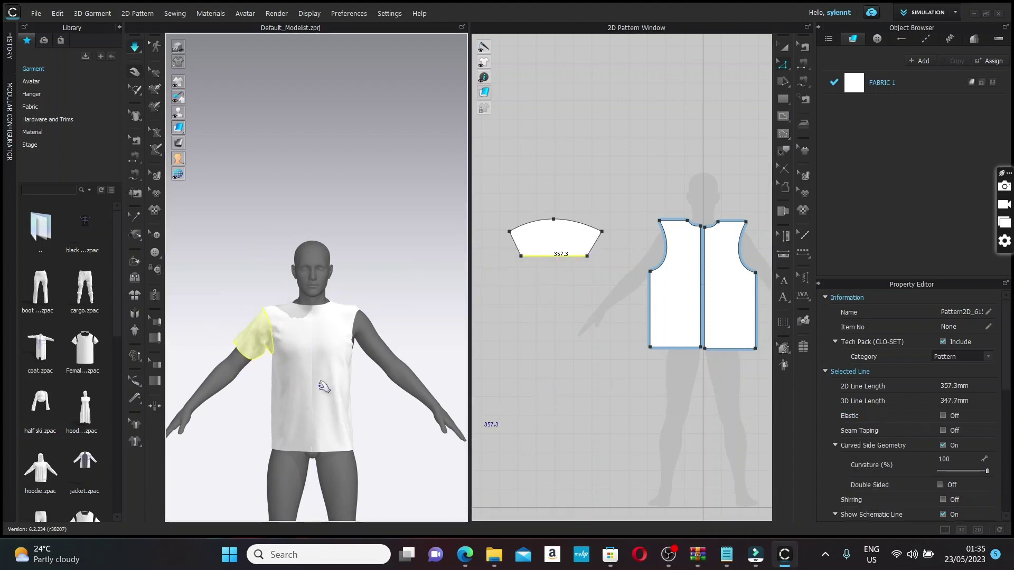
{"action": "mouse_move", "coordinate": [267, 320]}
{"action": "right_mouse_down"}
{"action": "mouse_move", "coordinate": [351, 335]}
{"action": "mouse_move", "coordinate": [453, 329]}
{"action": "mouse_move", "coordinate": [385, 308]}
{"action": "mouse_move", "coordinate": [259, 318]}
{"action": "right_mouse_up"}
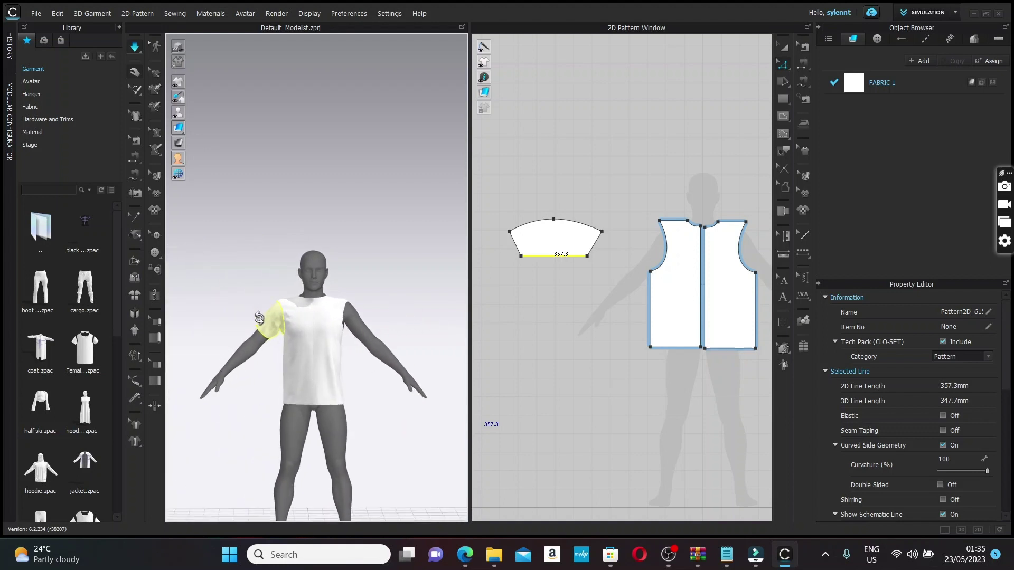
Step: Copy the finished sleeve pattern and mirror-paste it beside the back bodice, level with the shoulders
{"action": "left_click", "coordinate": [784, 81]}
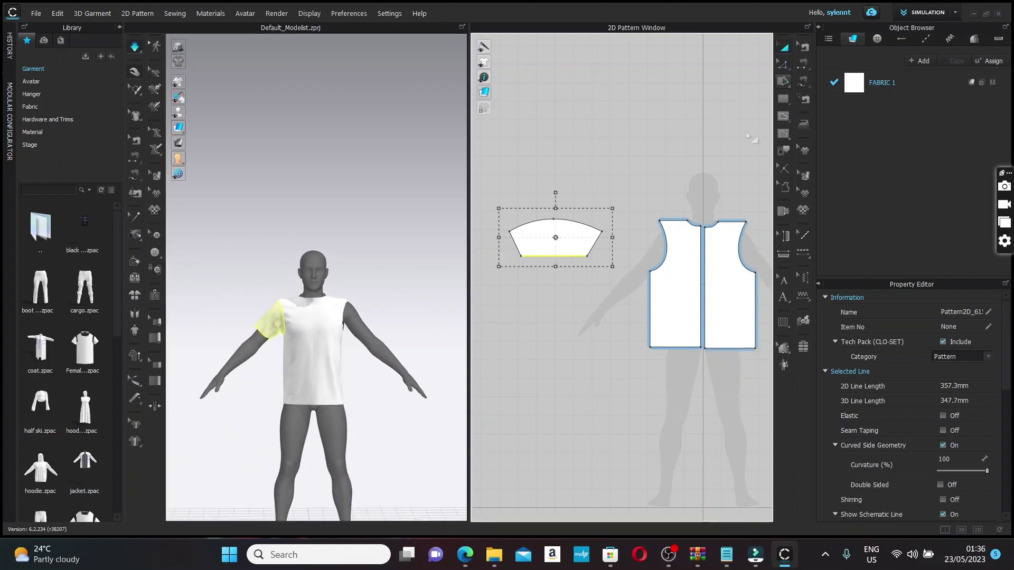
{"action": "left_click", "coordinate": [717, 155]}
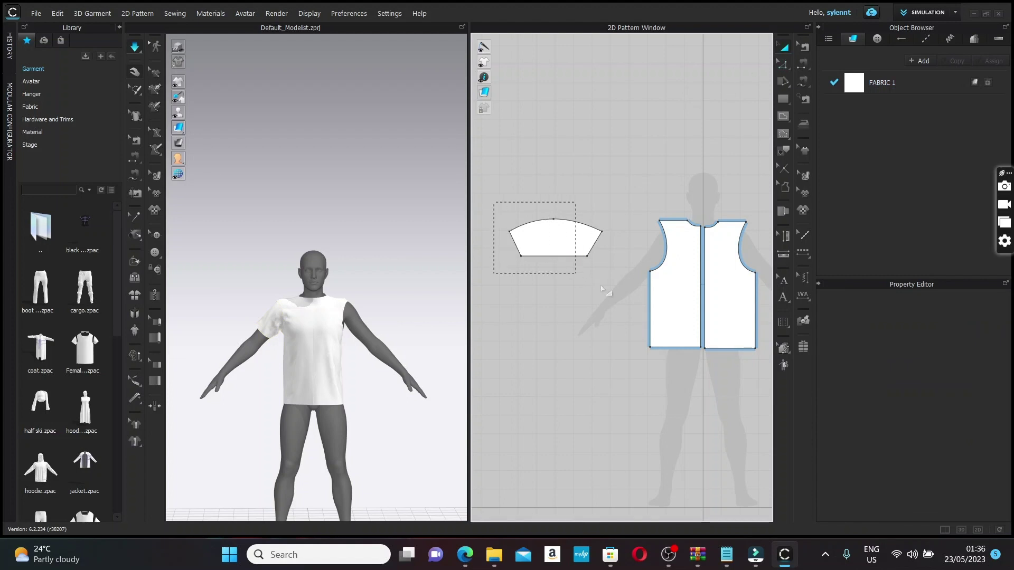
{"action": "left_click_drag", "start_coordinate": [613, 291], "coordinate": [613, 292]}
{"action": "right_click", "coordinate": [568, 231]}
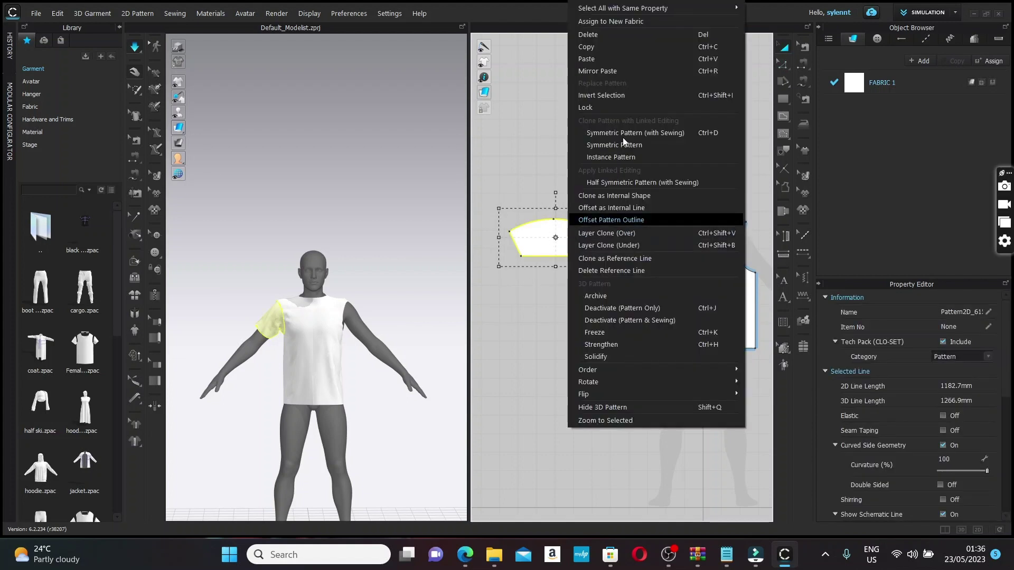
{"action": "left_click", "coordinate": [625, 44]}
{"action": "scroll", "coordinate": [636, 158], "scroll_direction": "down", "scroll_amount": 3}
{"action": "middle_click_drag", "start_coordinate": [649, 164], "coordinate": [426, 188]}
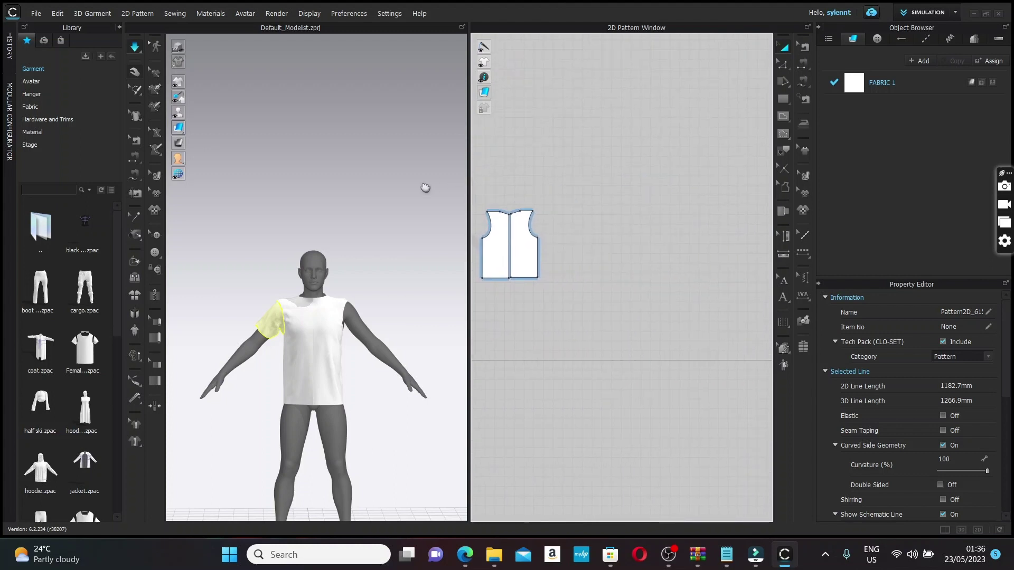
{"action": "right_click", "coordinate": [571, 242]}
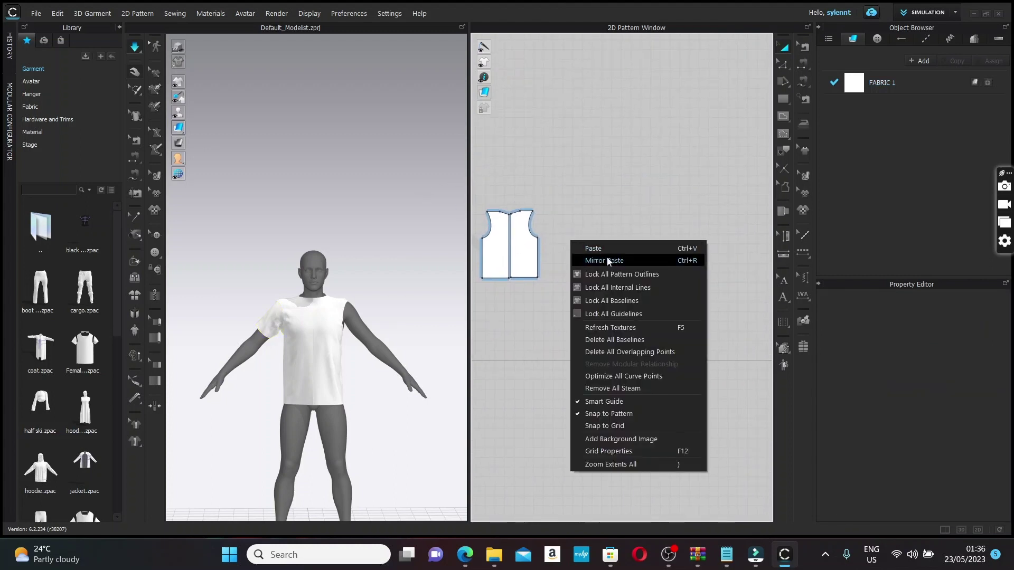
{"action": "left_click", "coordinate": [607, 258]}
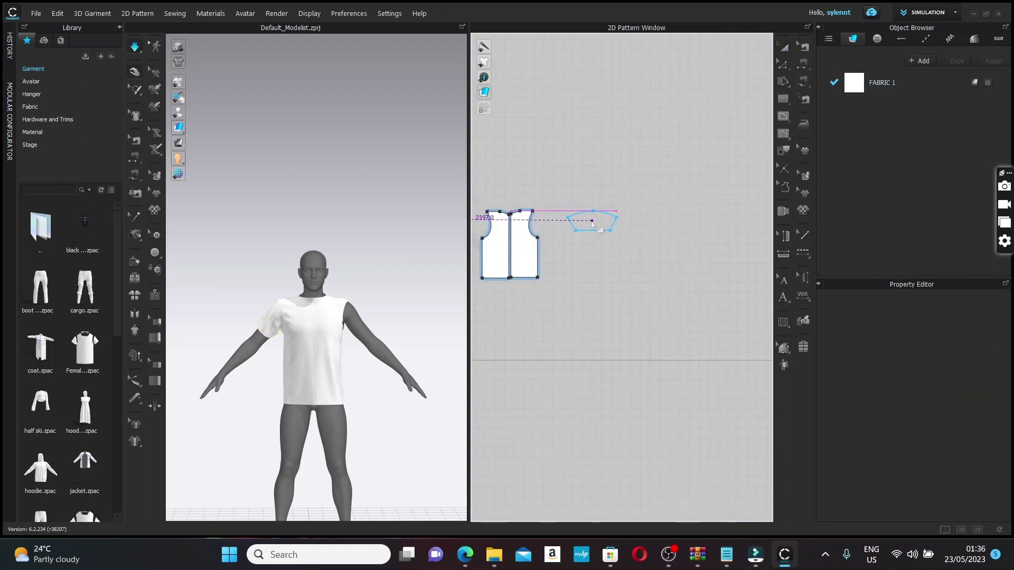
{"action": "left_click", "coordinate": [594, 253]}
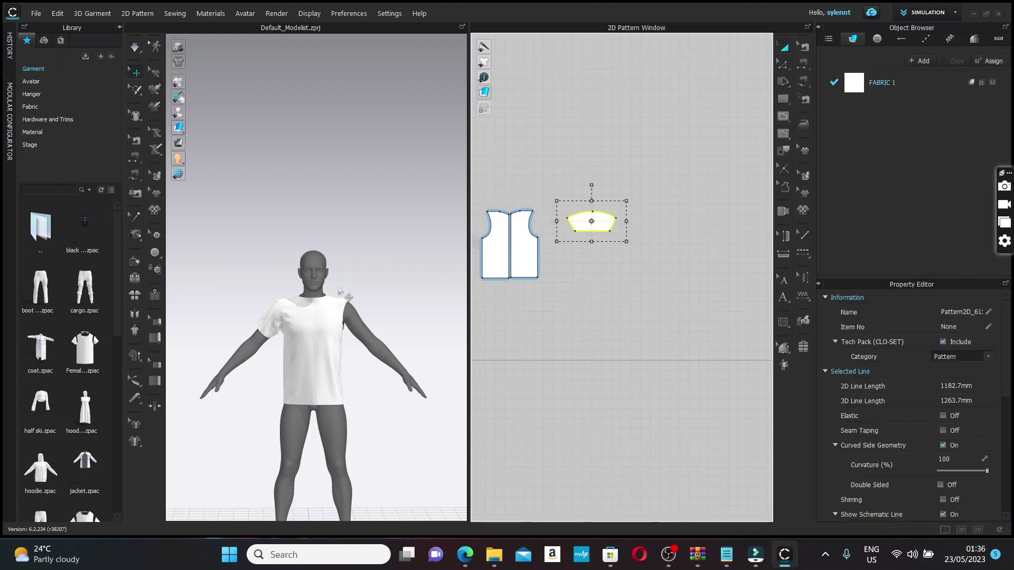
Step: Move the mirrored sleeve in the 3D view onto the avatar's left upper arm
{"action": "middle_click_drag", "start_coordinate": [339, 291], "coordinate": [262, 232]}
{"action": "right_click_drag", "start_coordinate": [263, 233], "coordinate": [330, 271]}
{"action": "scroll", "coordinate": [281, 225], "scroll_direction": "up", "scroll_amount": 2}
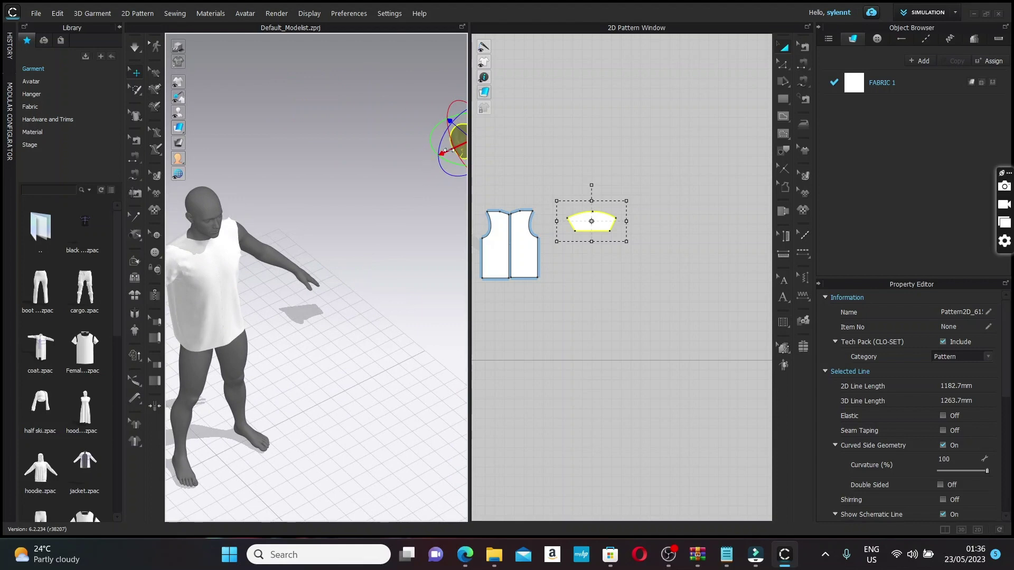
{"action": "left_click_drag", "start_coordinate": [448, 149], "coordinate": [228, 249]}
{"action": "middle_click_drag", "start_coordinate": [259, 231], "coordinate": [338, 252]}
{"action": "right_click_drag", "start_coordinate": [379, 272], "coordinate": [314, 242]}
{"action": "middle_click_drag", "start_coordinate": [319, 282], "coordinate": [396, 276]}
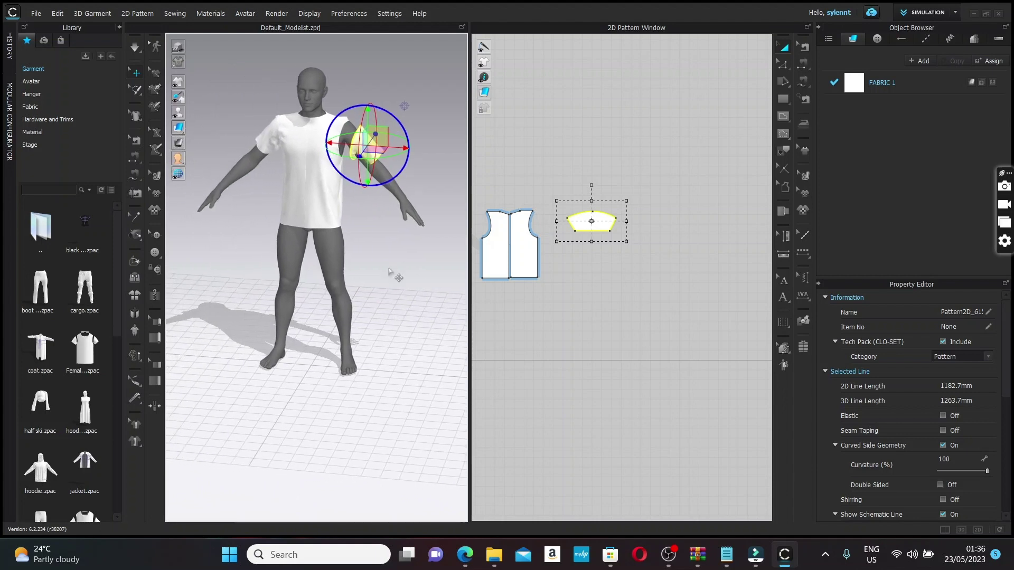
Step: Nudge the mirrored sleeve sideways in 3D toward the bodice's left armhole
{"action": "middle_click_drag", "start_coordinate": [382, 206], "coordinate": [393, 310]}
{"action": "scroll", "coordinate": [461, 221], "scroll_direction": "up", "scroll_amount": 3}
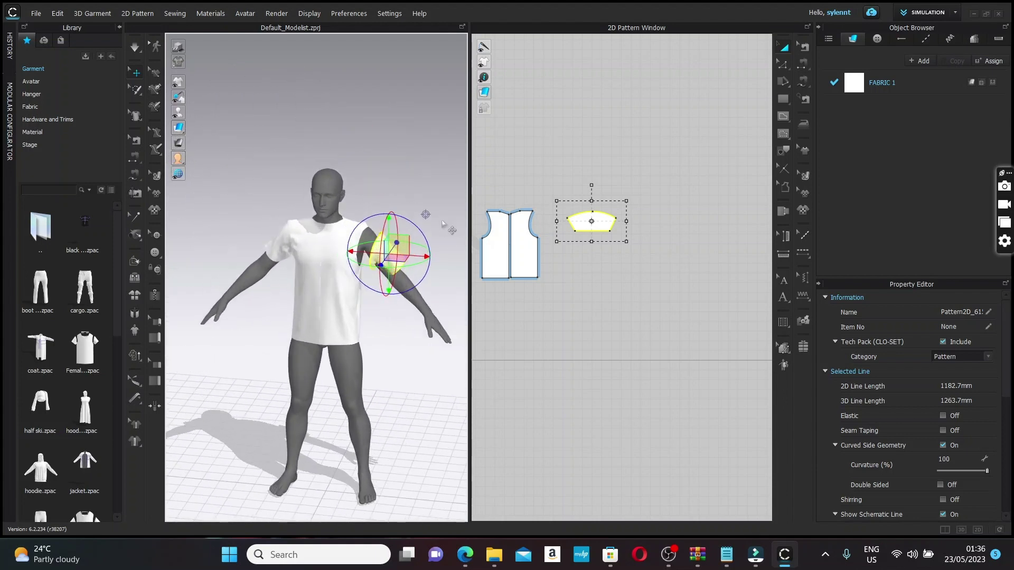
{"action": "middle_click_drag", "start_coordinate": [461, 220], "coordinate": [403, 282]}
{"action": "right_click_drag", "start_coordinate": [403, 282], "coordinate": [417, 292]}
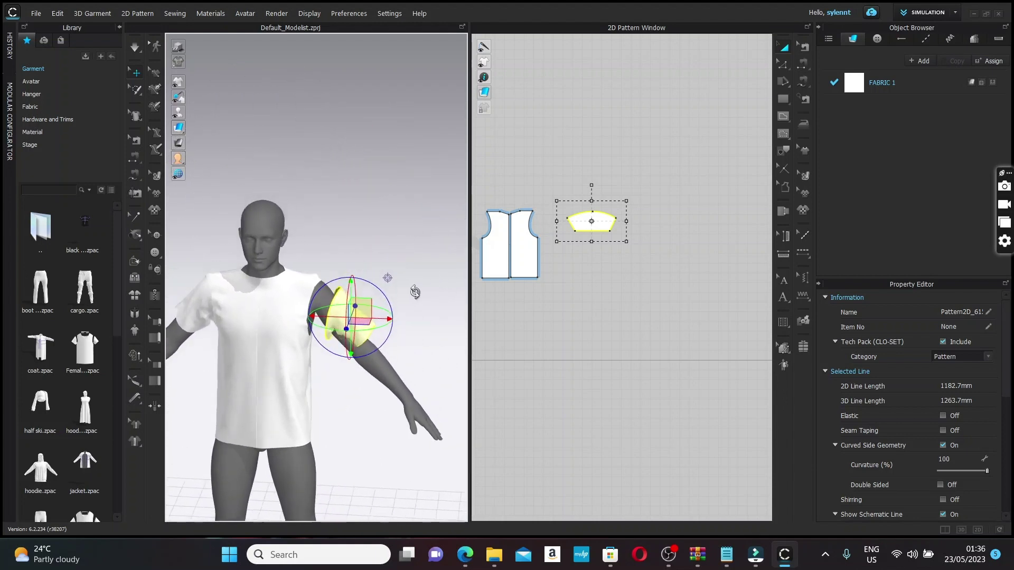
{"action": "middle_click_drag", "start_coordinate": [417, 292], "coordinate": [420, 308]}
{"action": "left_click_drag", "start_coordinate": [385, 337], "coordinate": [374, 337]}
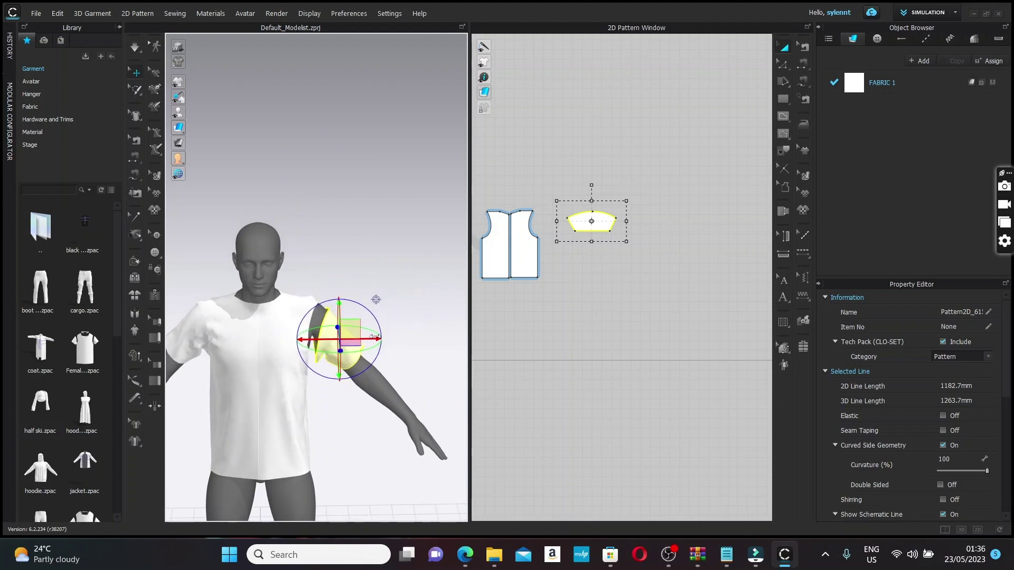
Step: Sew the mirrored sleeve's cap to the left armhole, joining its front half to the front bodice and its back half to the back
{"action": "left_click", "coordinate": [134, 157]}
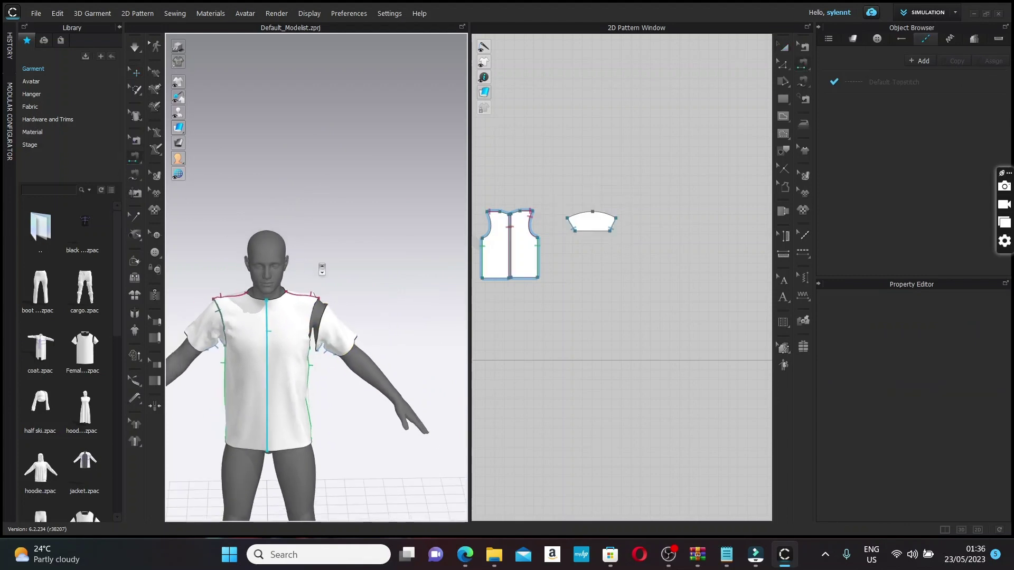
{"action": "scroll", "coordinate": [315, 344], "scroll_direction": "up", "scroll_amount": 3}
{"action": "left_click", "coordinate": [316, 344]}
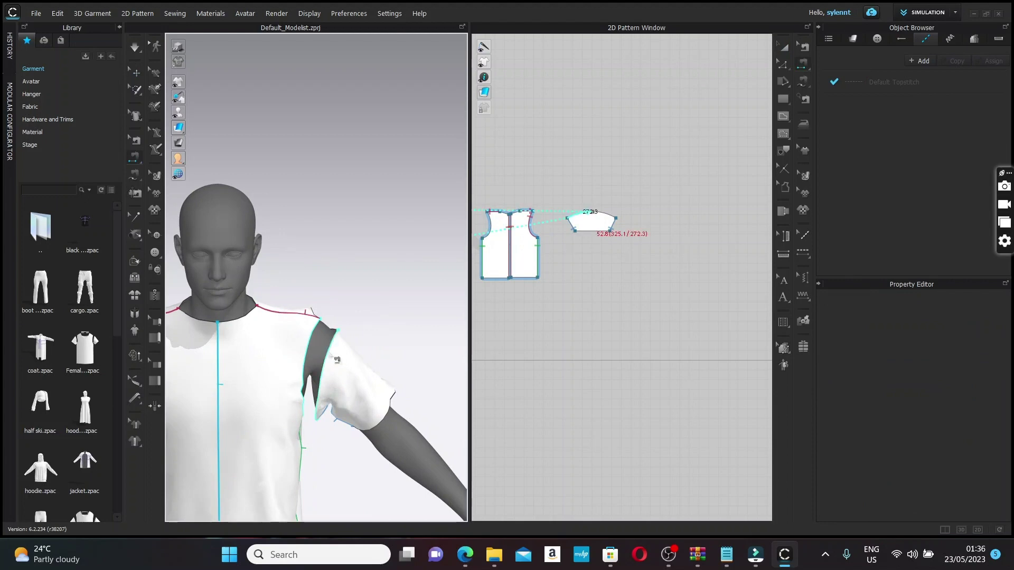
{"action": "left_click", "coordinate": [337, 360]}
{"action": "right_click_drag", "start_coordinate": [369, 357], "coordinate": [240, 348]}
{"action": "left_click", "coordinate": [439, 360]}
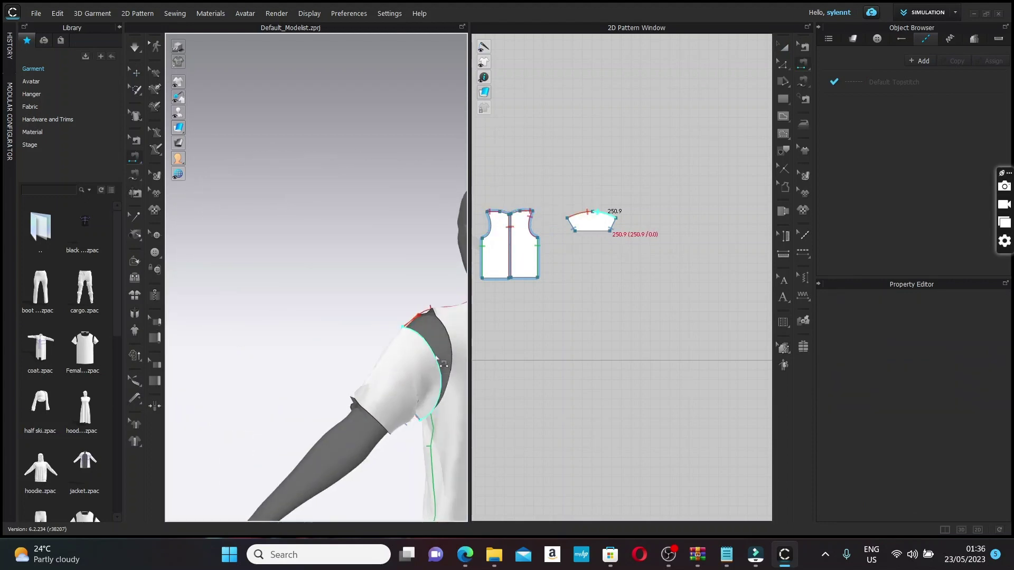
{"action": "left_click", "coordinate": [459, 359]}
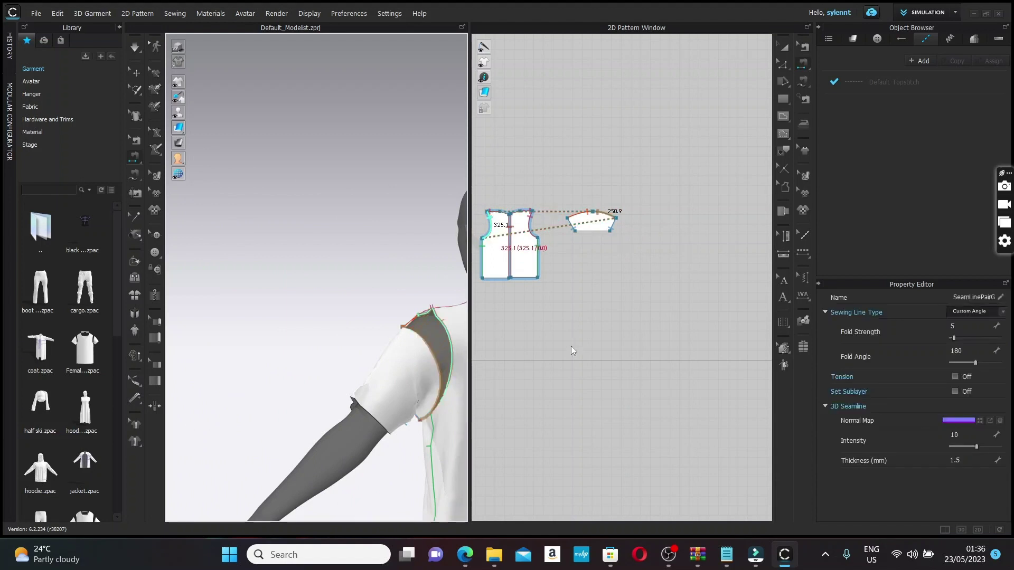
Step: Simulate the newly sewn left sleeve and tug its hem on the avatar to settle the drape
{"action": "right_click_drag", "start_coordinate": [331, 295], "coordinate": [517, 286]}
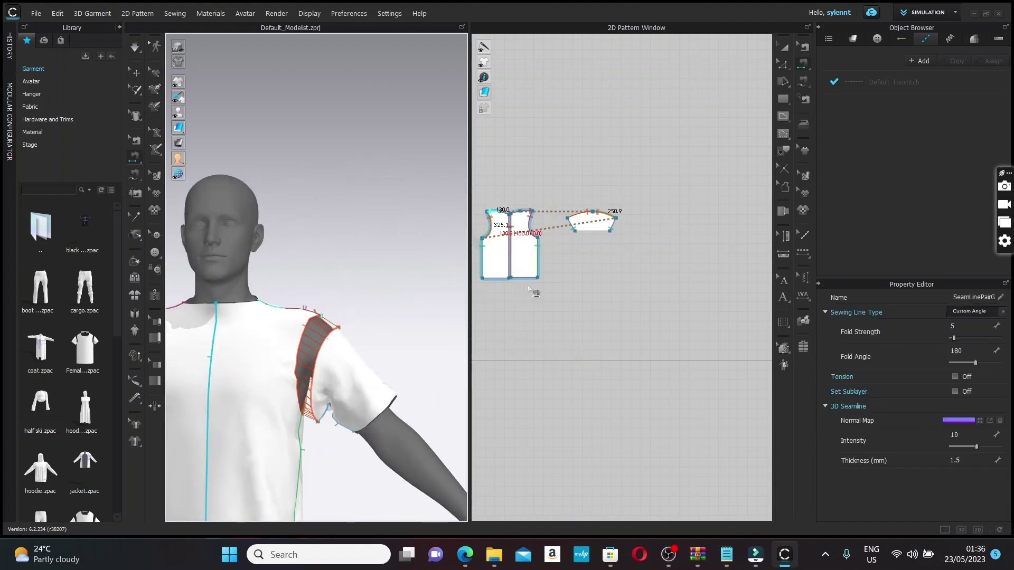
{"action": "key", "text": "space"}
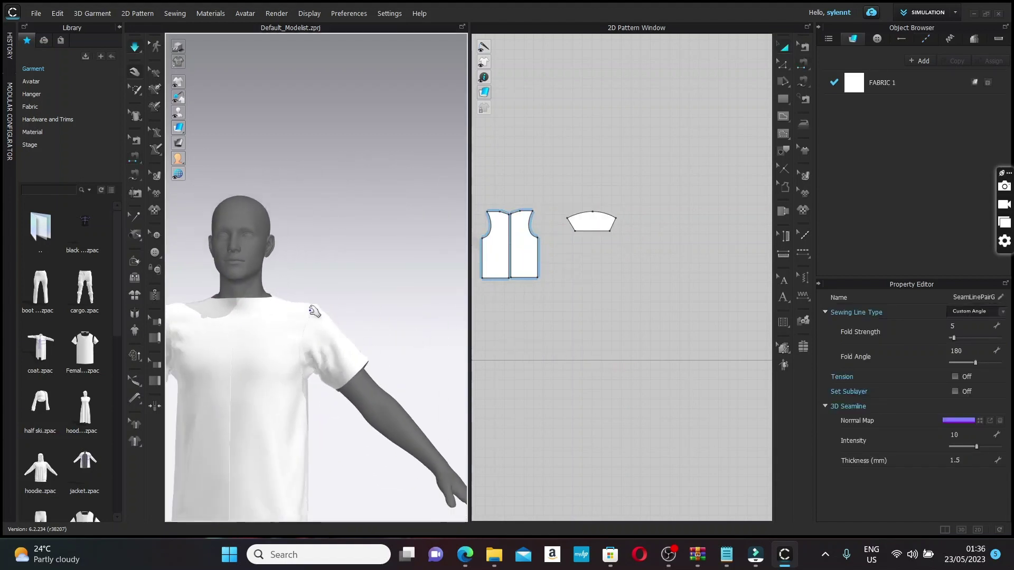
{"action": "right_click_drag", "start_coordinate": [315, 312], "coordinate": [381, 331]}
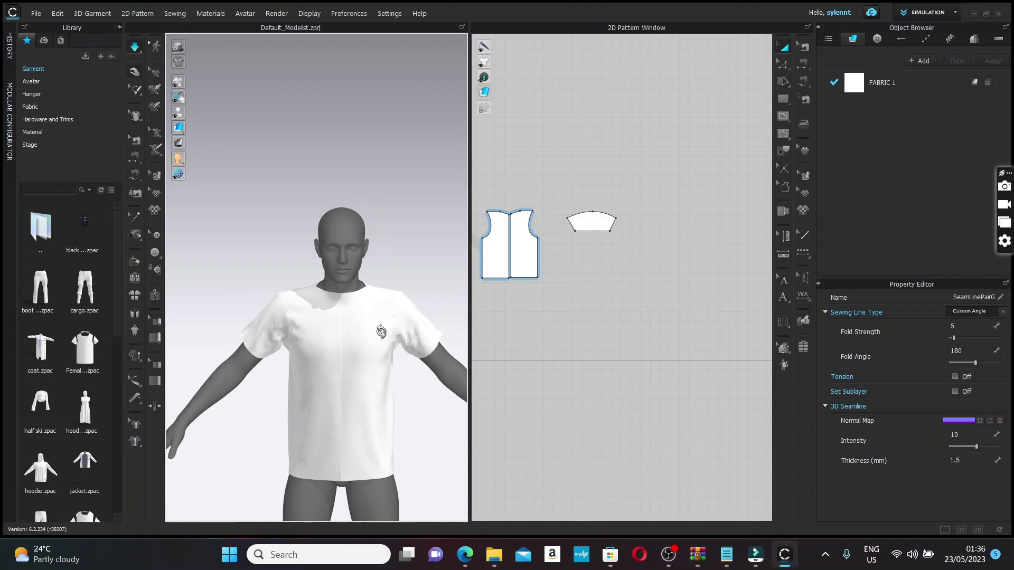
{"action": "left_click", "coordinate": [447, 348]}
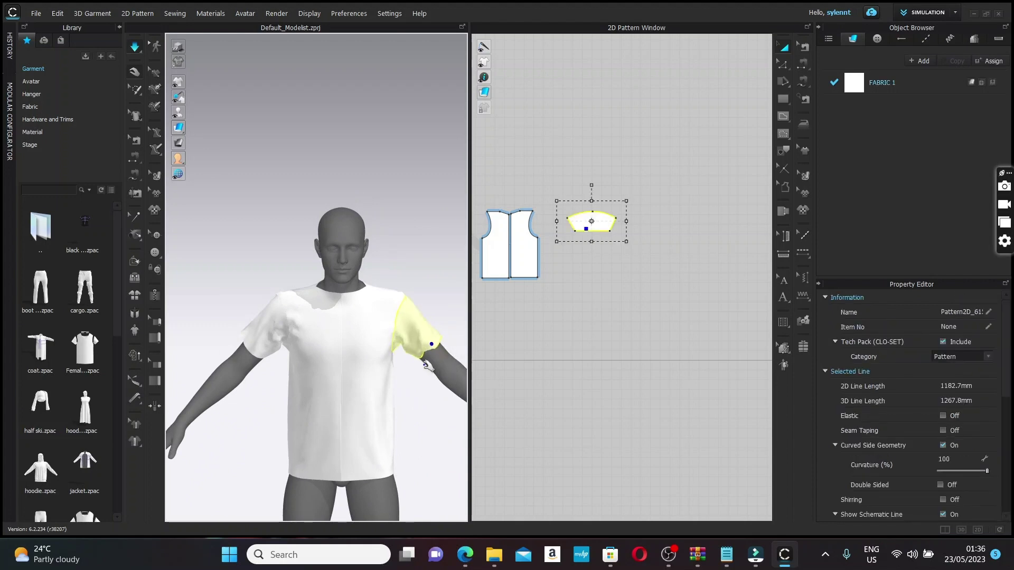
{"action": "right_click_drag", "start_coordinate": [428, 365], "coordinate": [411, 342]}
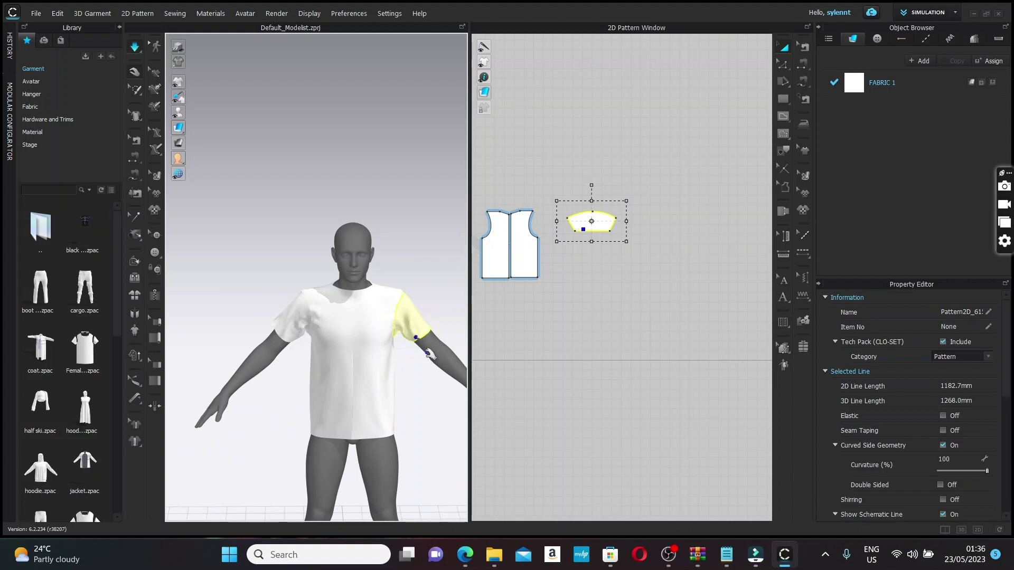
{"action": "right_click_drag", "start_coordinate": [445, 339], "coordinate": [464, 344]}
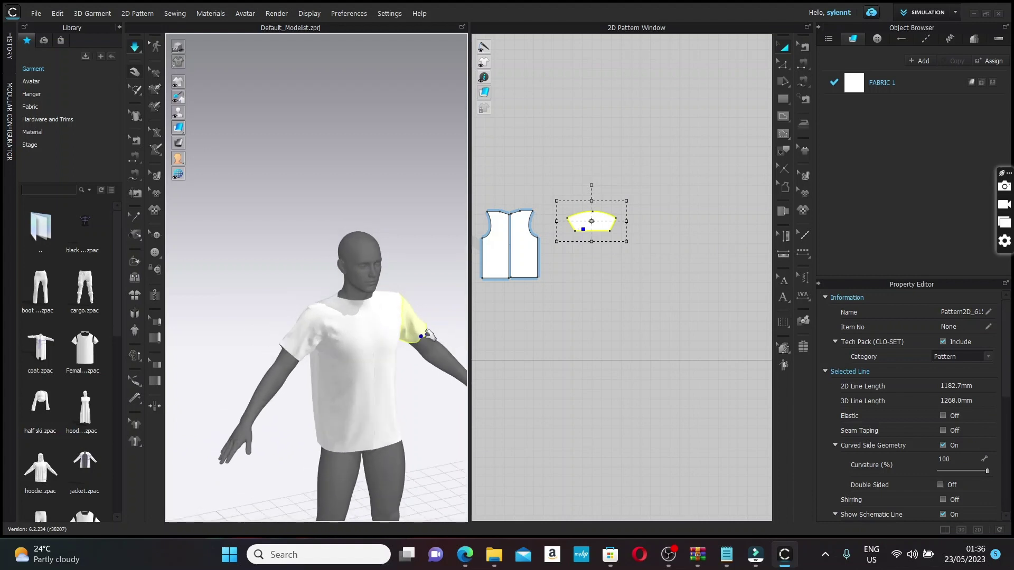
{"action": "right_click_drag", "start_coordinate": [397, 318], "coordinate": [376, 330]}
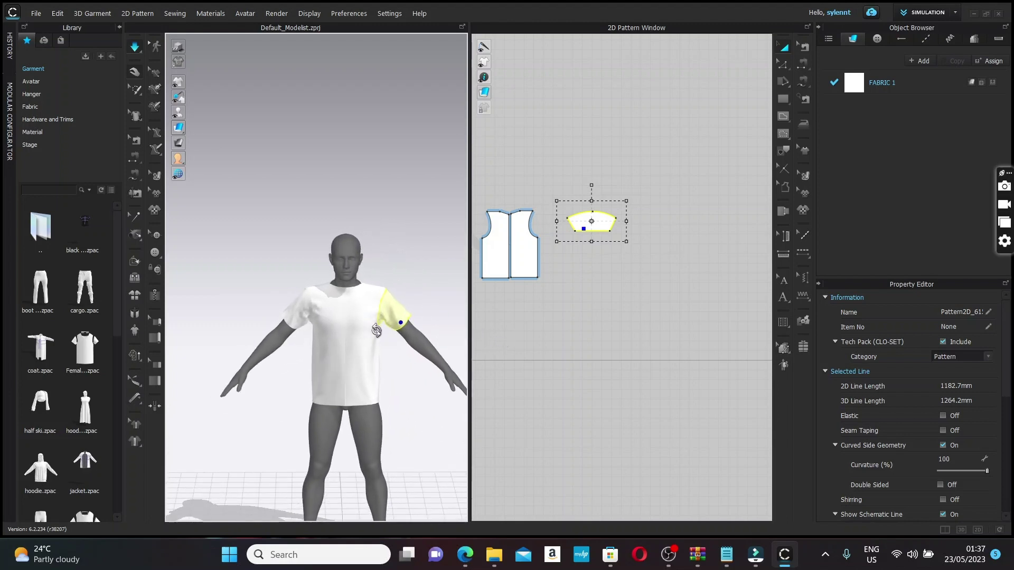
{"action": "left_click", "coordinate": [417, 256]}
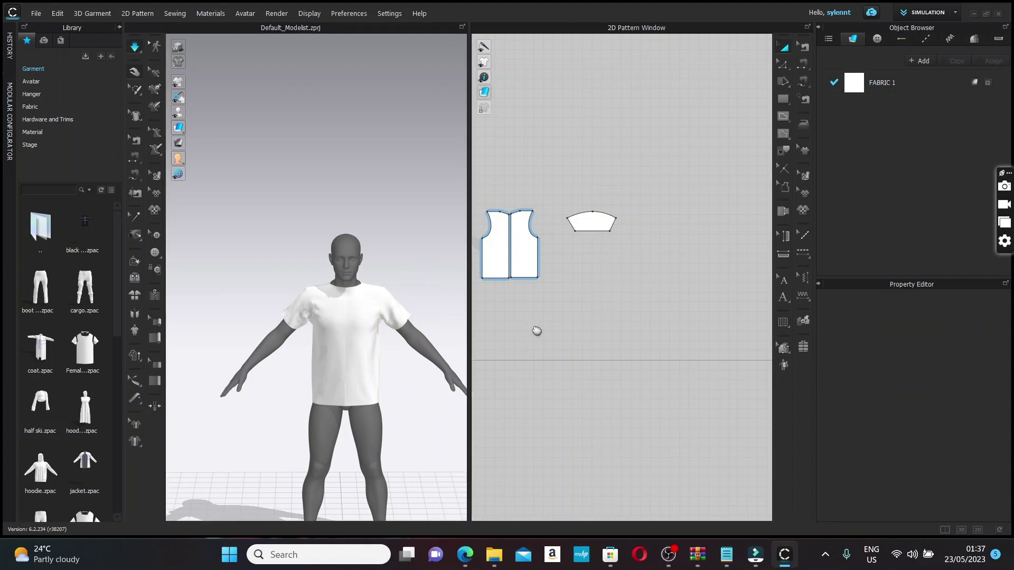
Step: Lengthen the bodice slightly by moving the front and back hem edges down together, and re-simulate
{"action": "right_click_drag", "start_coordinate": [536, 333], "coordinate": [663, 341]}
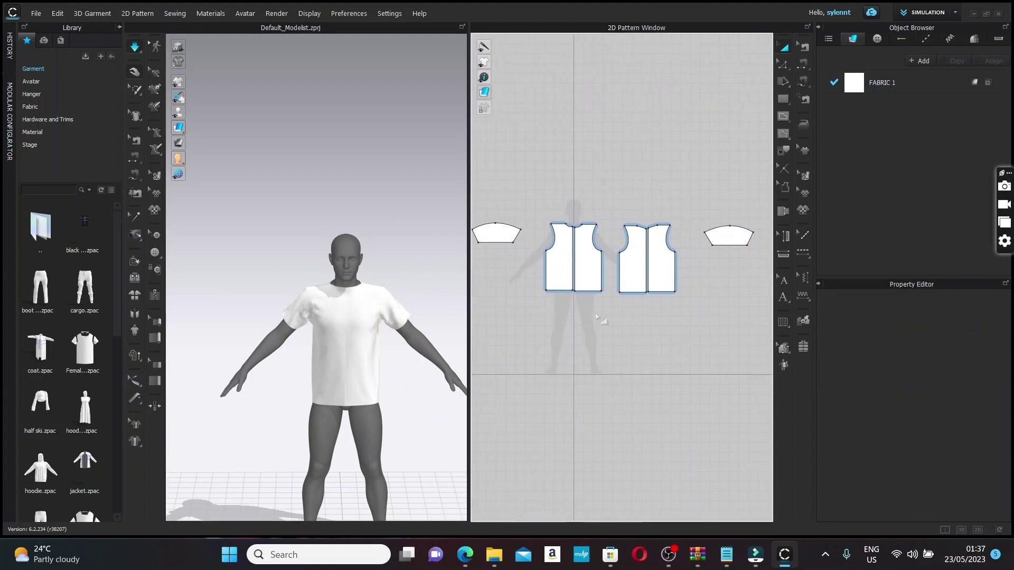
{"action": "scroll", "coordinate": [577, 339], "scroll_direction": "up", "scroll_amount": 2}
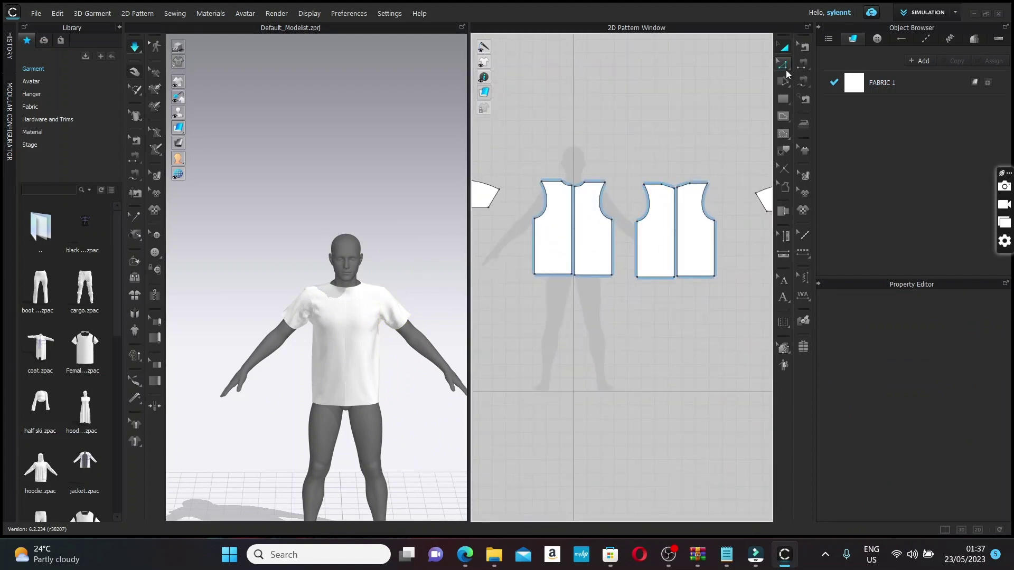
{"action": "left_click", "coordinate": [785, 64]}
{"action": "left_click", "coordinate": [569, 279]}
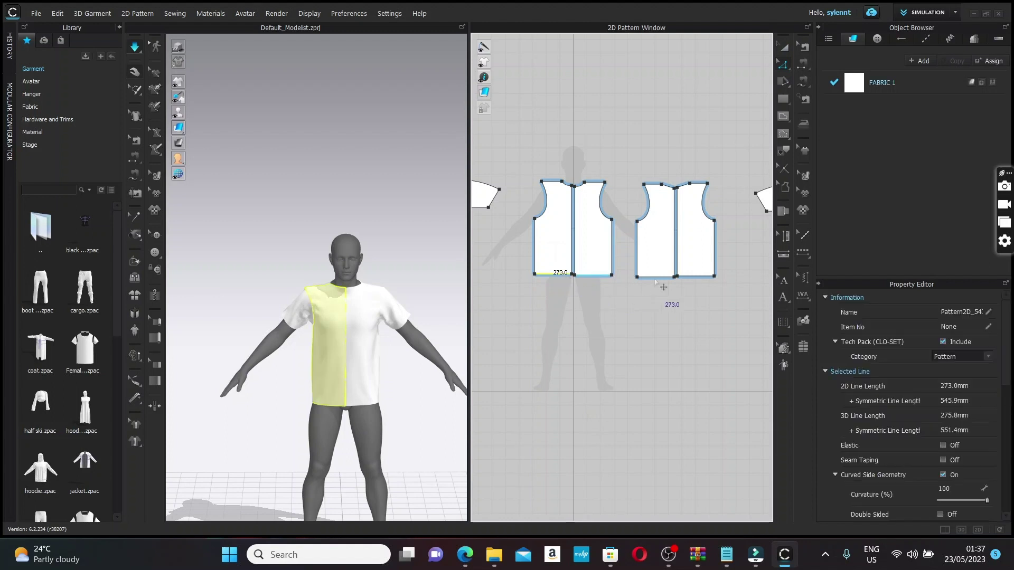
{"action": "left_click", "coordinate": [651, 277], "text": "shift"}
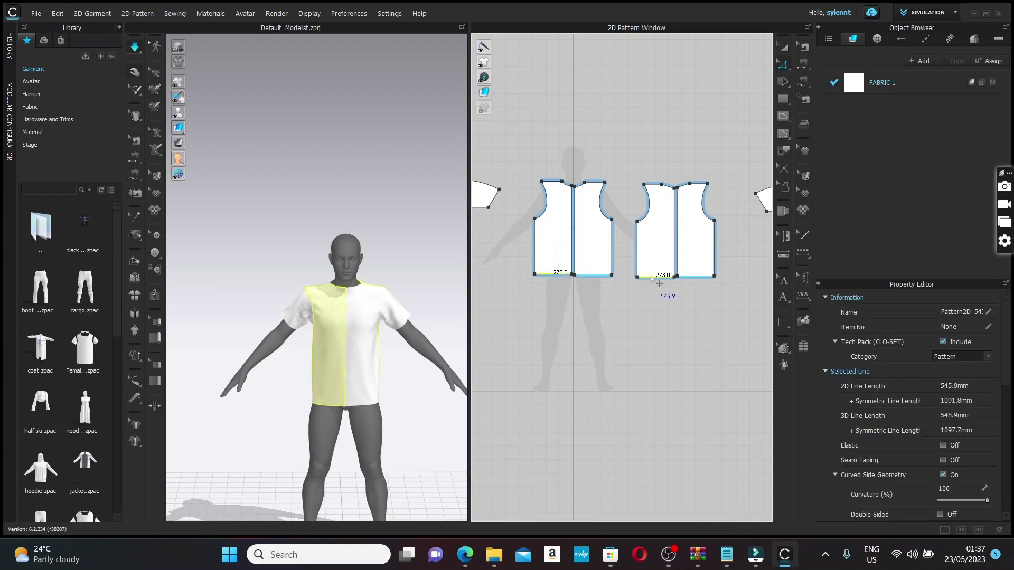
{"action": "left_click_drag", "start_coordinate": [653, 278], "coordinate": [653, 285]}
{"action": "key", "text": "space"}
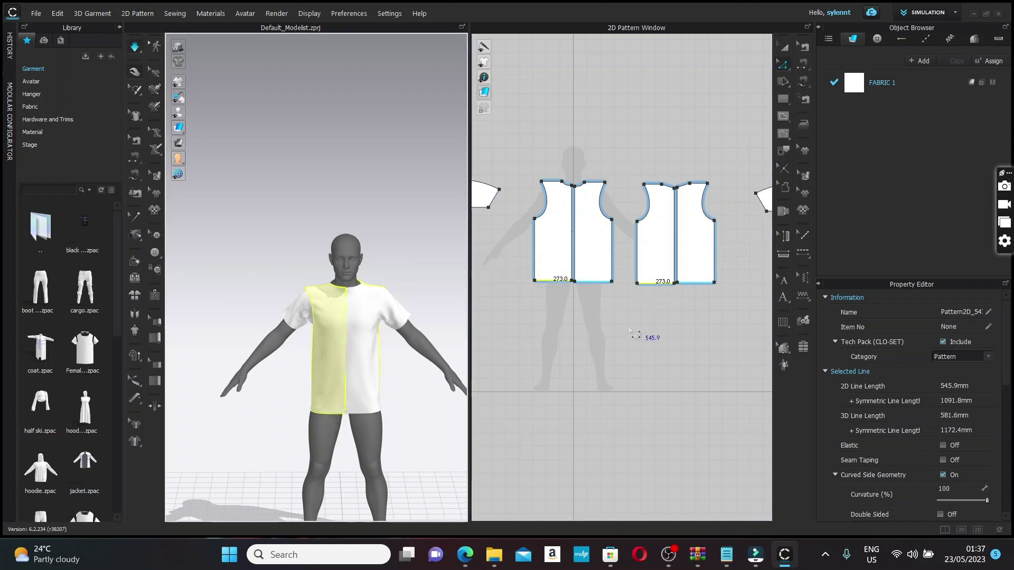
{"action": "left_click", "coordinate": [415, 278]}
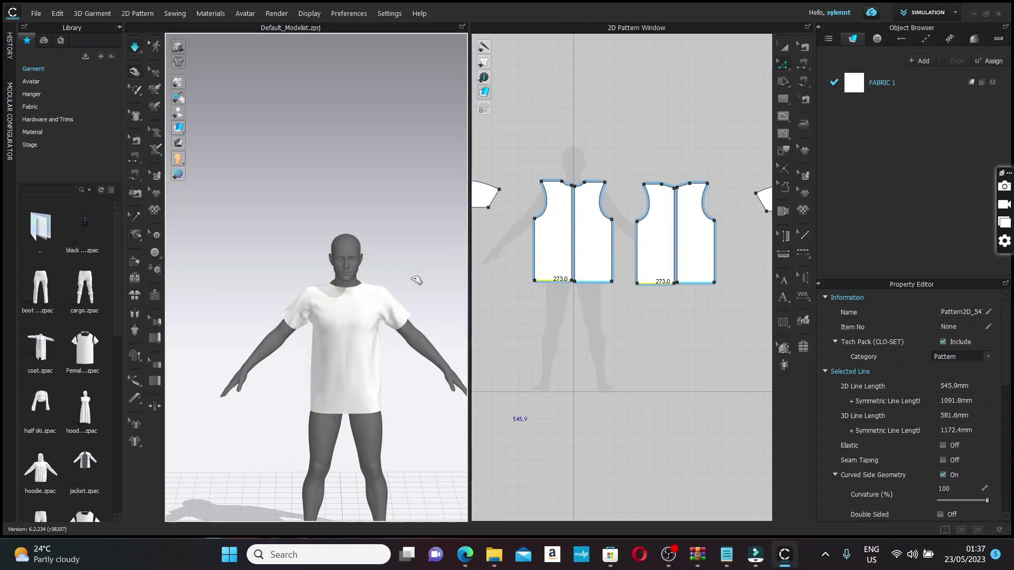
Step: Examine the top's fit on the avatar and the back bodice's neckline in the pattern
{"action": "scroll", "coordinate": [363, 273], "scroll_direction": "down", "scroll_amount": 1}
{"action": "scroll", "coordinate": [364, 273], "scroll_direction": "up", "scroll_amount": 3}
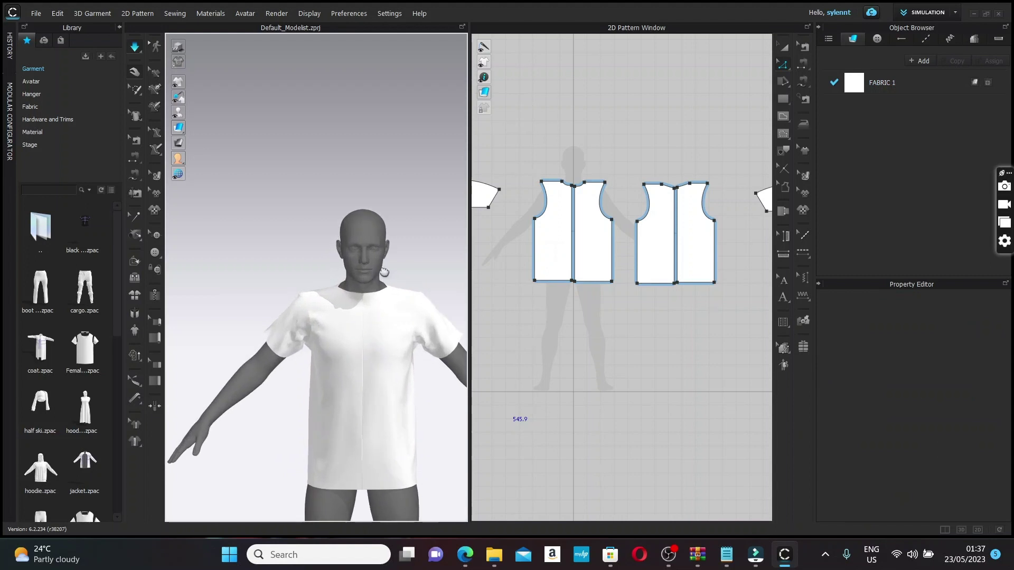
{"action": "scroll", "coordinate": [570, 167], "scroll_direction": "down", "scroll_amount": 2}
{"action": "scroll", "coordinate": [572, 166], "scroll_direction": "up", "scroll_amount": 6}
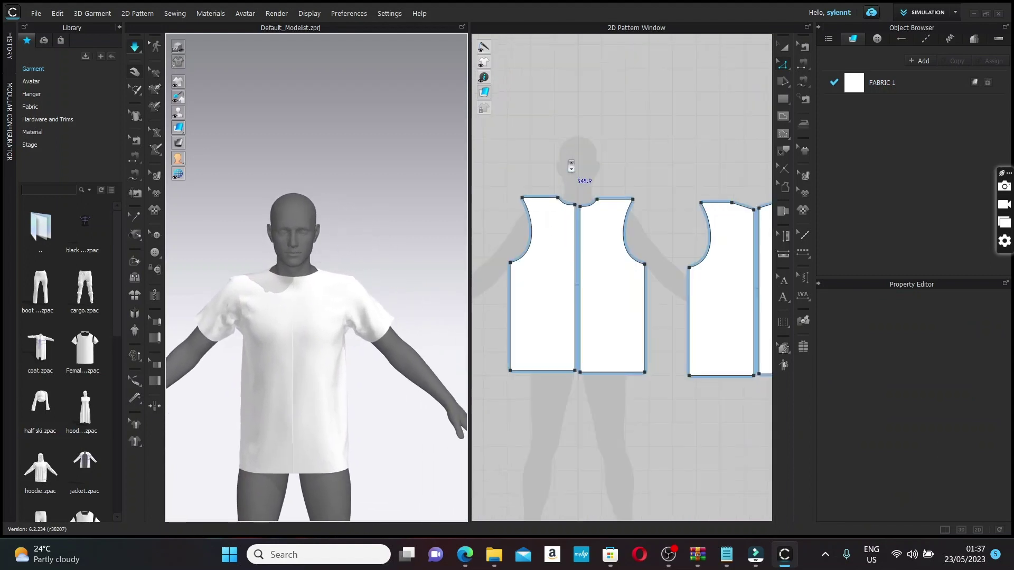
{"action": "right_click_drag", "start_coordinate": [606, 181], "coordinate": [616, 158]}
{"action": "middle_click_drag", "start_coordinate": [616, 158], "coordinate": [347, 159]}
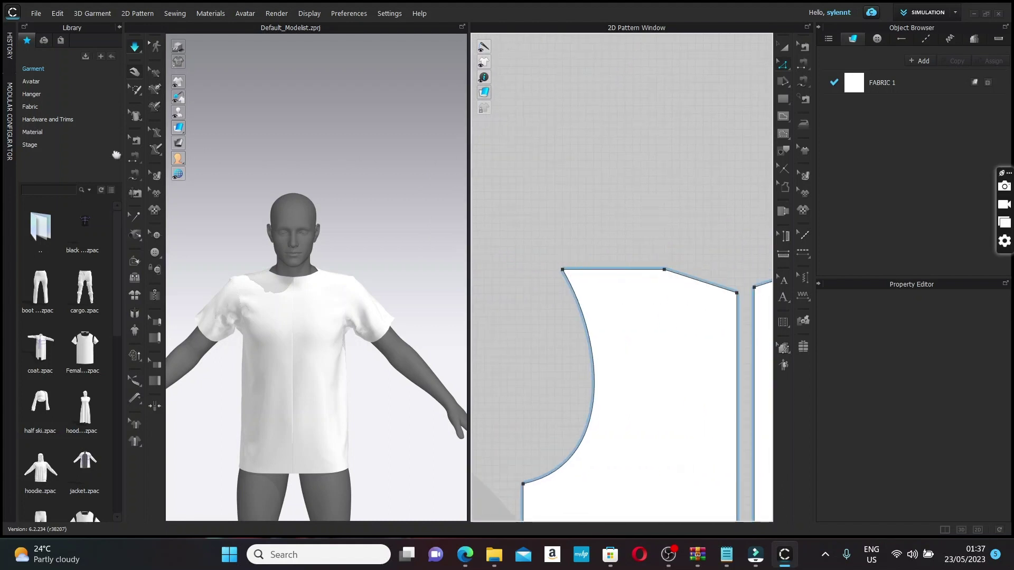
{"action": "left_click", "coordinate": [776, 64]}
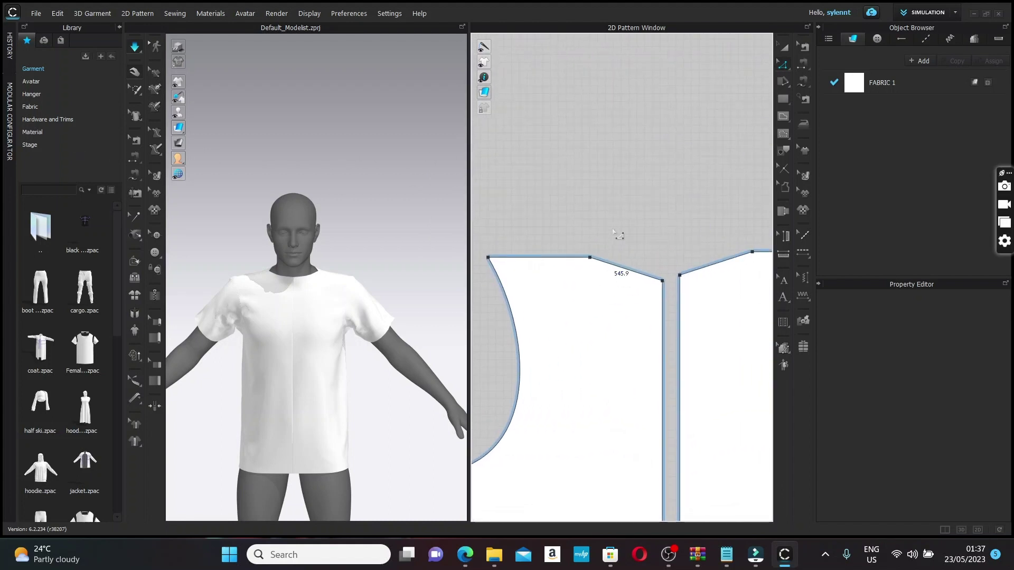
{"action": "scroll", "coordinate": [617, 234], "scroll_direction": "down", "scroll_amount": 5}
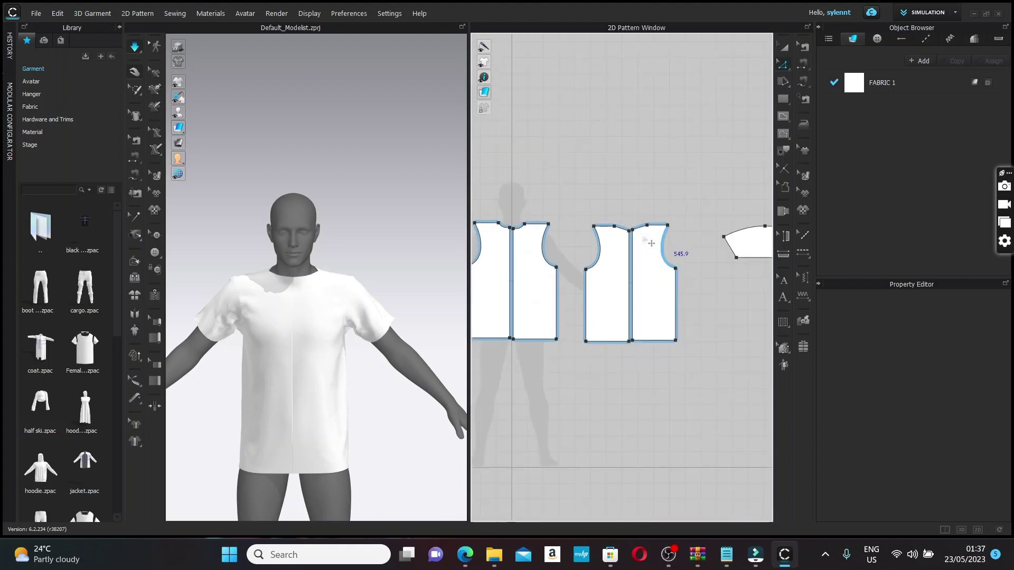
Step: Offset the hem of the sleeve on the avatar's right arm as one internal line, 20 mm in from the edge
{"action": "scroll", "coordinate": [617, 233], "scroll_direction": "up", "scroll_amount": 4}
{"action": "scroll", "coordinate": [617, 234], "scroll_direction": "down", "scroll_amount": 2}
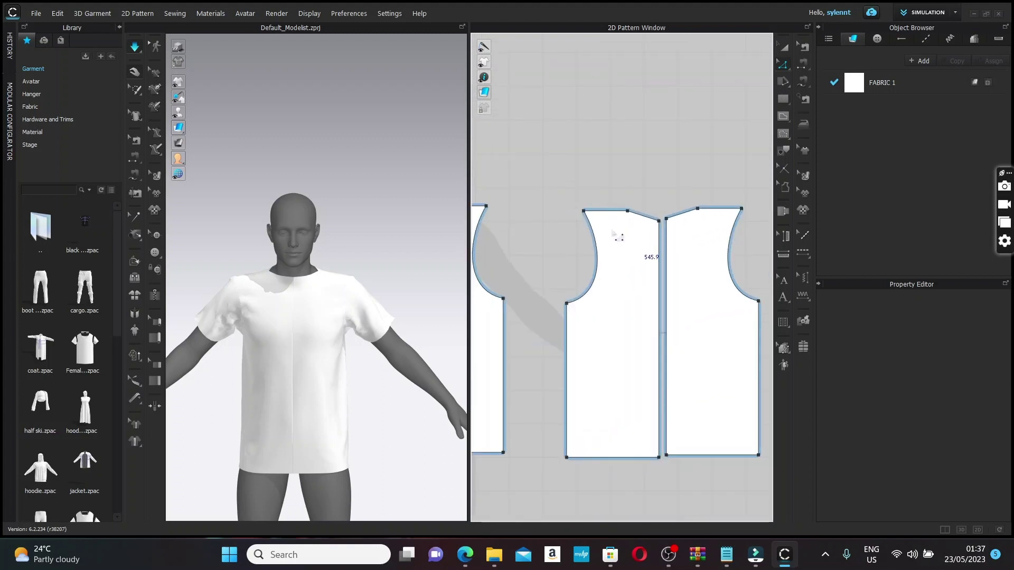
{"action": "middle_click_drag", "start_coordinate": [620, 235], "coordinate": [809, 256]}
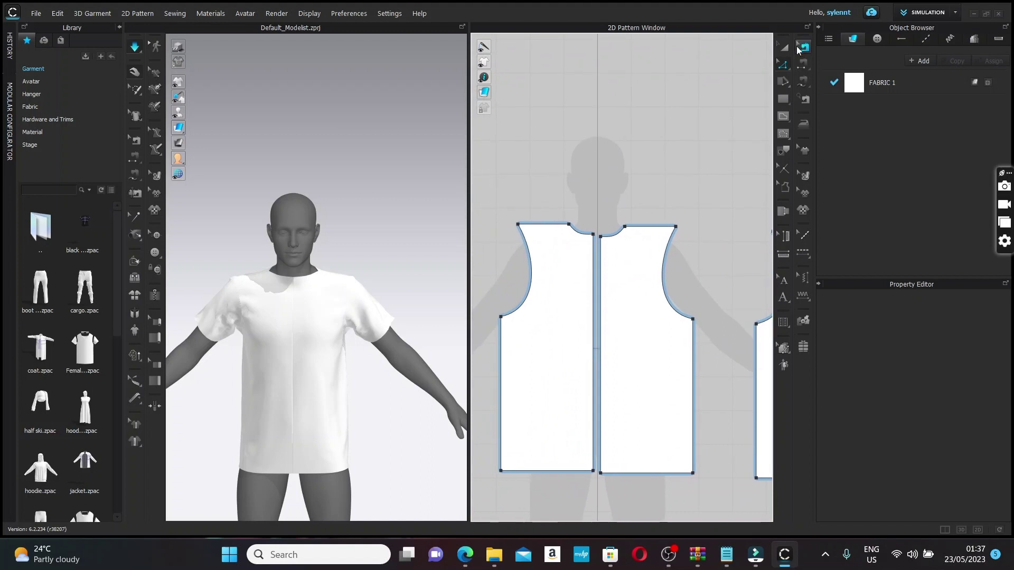
{"action": "scroll", "coordinate": [668, 195], "scroll_direction": "up", "scroll_amount": 4}
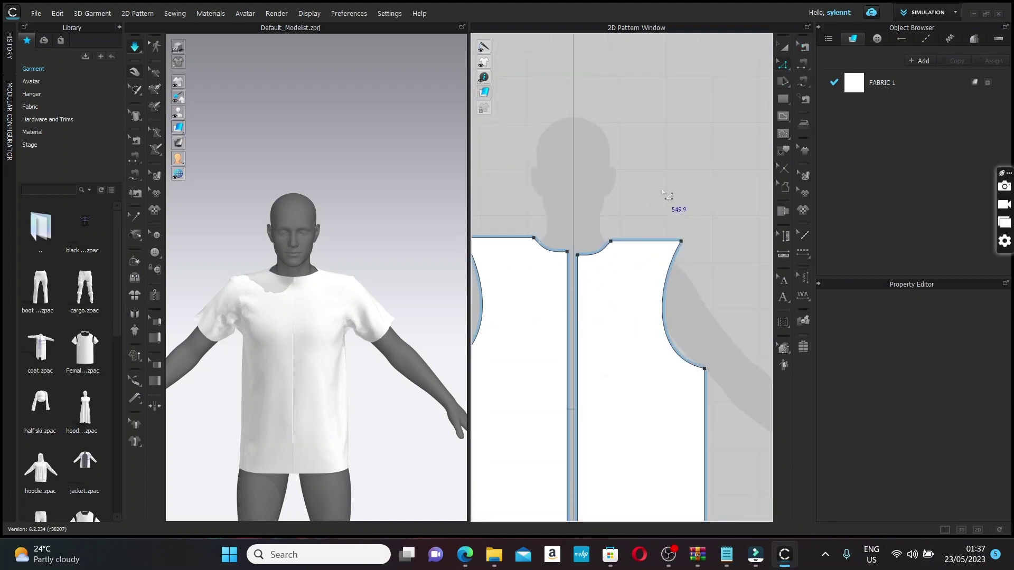
{"action": "middle_click_drag", "start_coordinate": [563, 247], "coordinate": [1012, 166]}
{"action": "scroll", "coordinate": [655, 286], "scroll_direction": "down", "scroll_amount": 4}
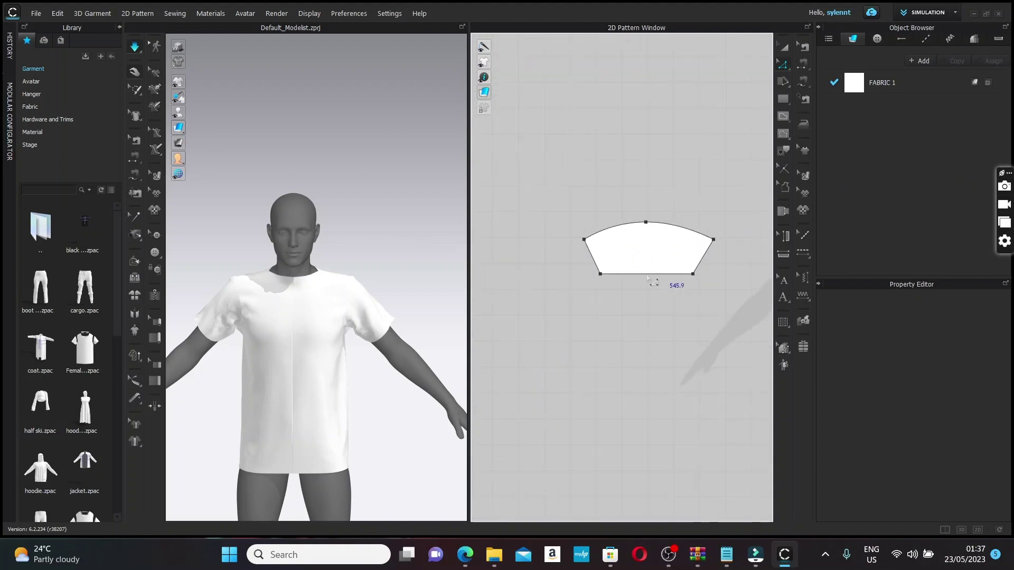
{"action": "right_click", "coordinate": [640, 274]}
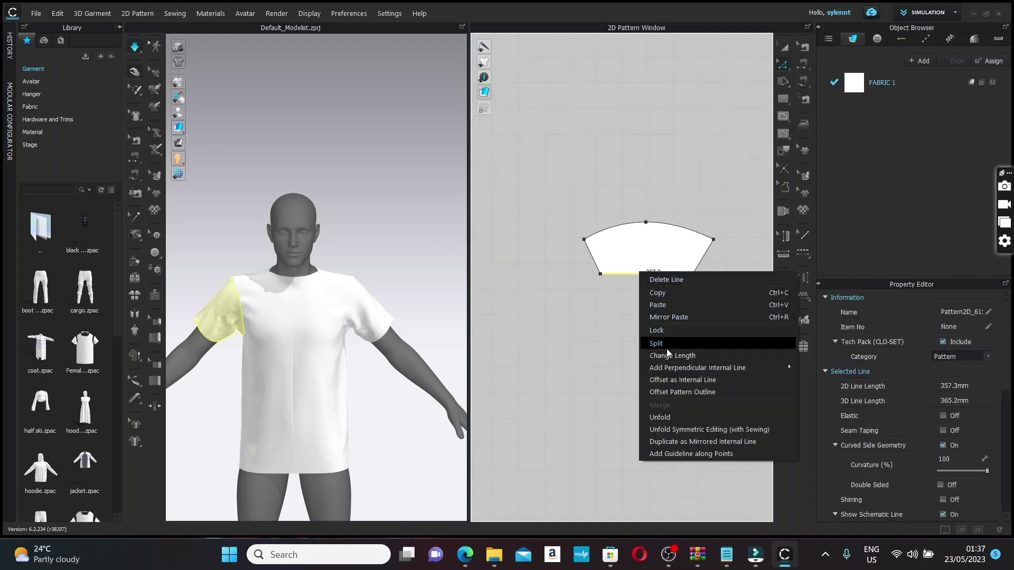
{"action": "left_click", "coordinate": [675, 381]}
{"action": "left_click", "coordinate": [676, 381]}
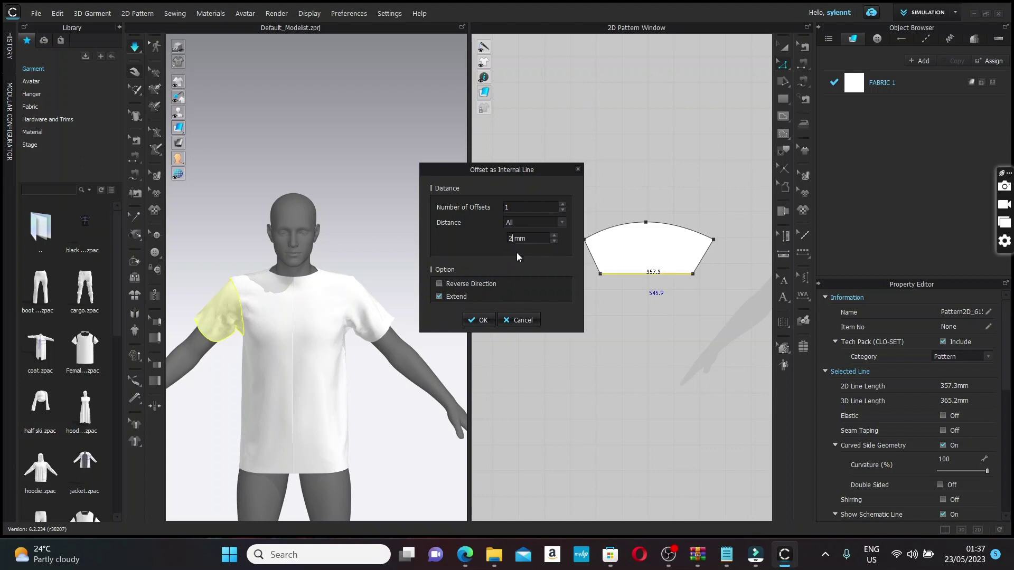
{"action": "type", "text": "20"}
{"action": "left_click", "coordinate": [481, 320]}
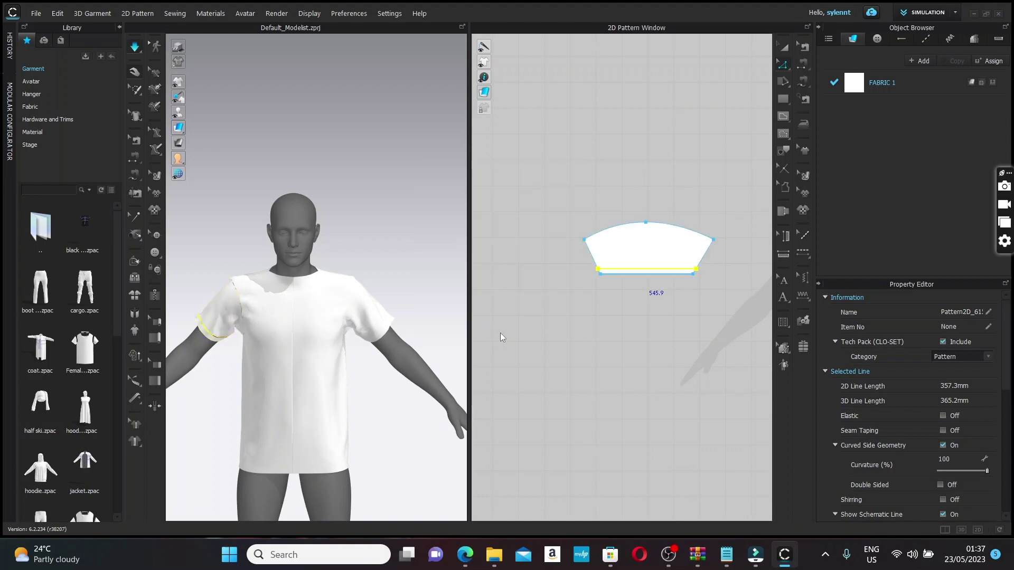
Step: Cut and sew the right-arm sleeve along its internal hem line, and simulate the garment
{"action": "right_click_drag", "start_coordinate": [634, 295], "coordinate": [570, 274]}
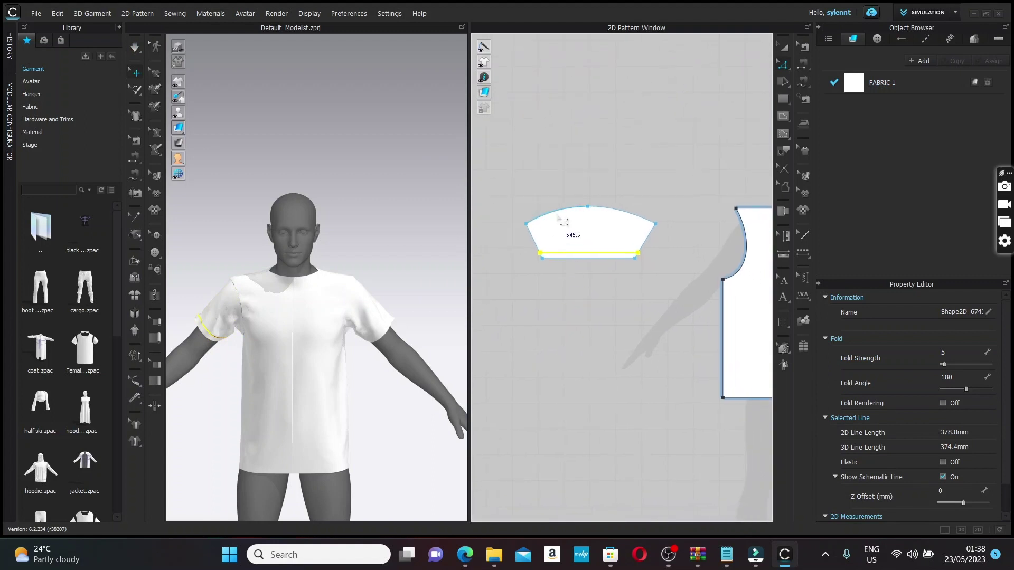
{"action": "right_click", "coordinate": [578, 261]}
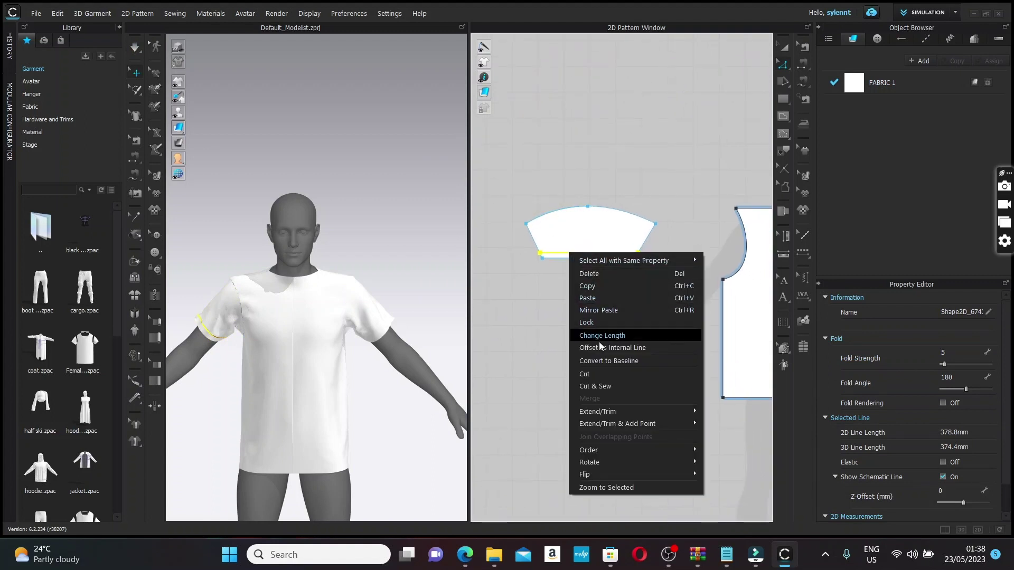
{"action": "left_click", "coordinate": [598, 385]}
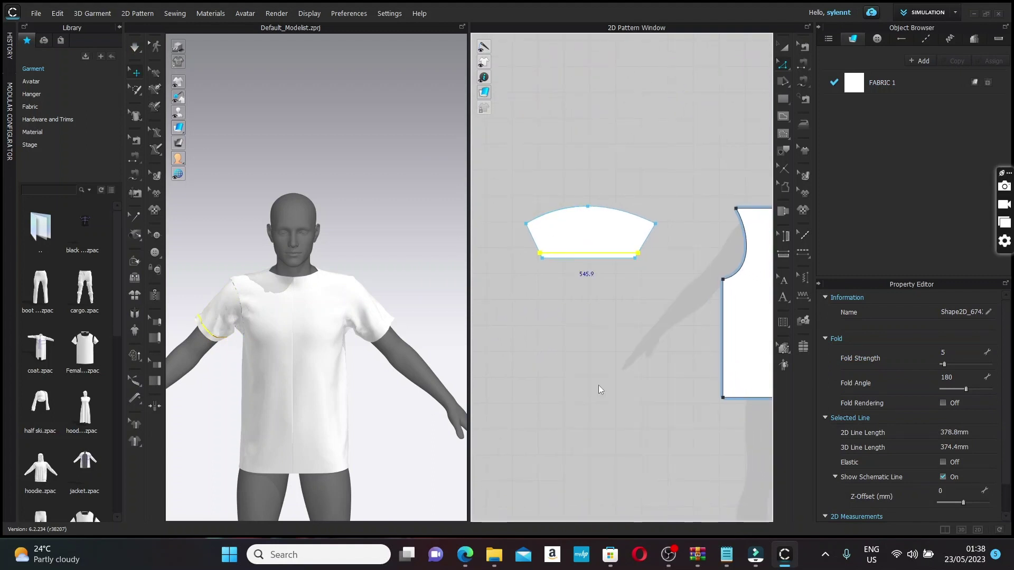
{"action": "left_click", "coordinate": [422, 380]}
{"action": "key", "text": "space"}
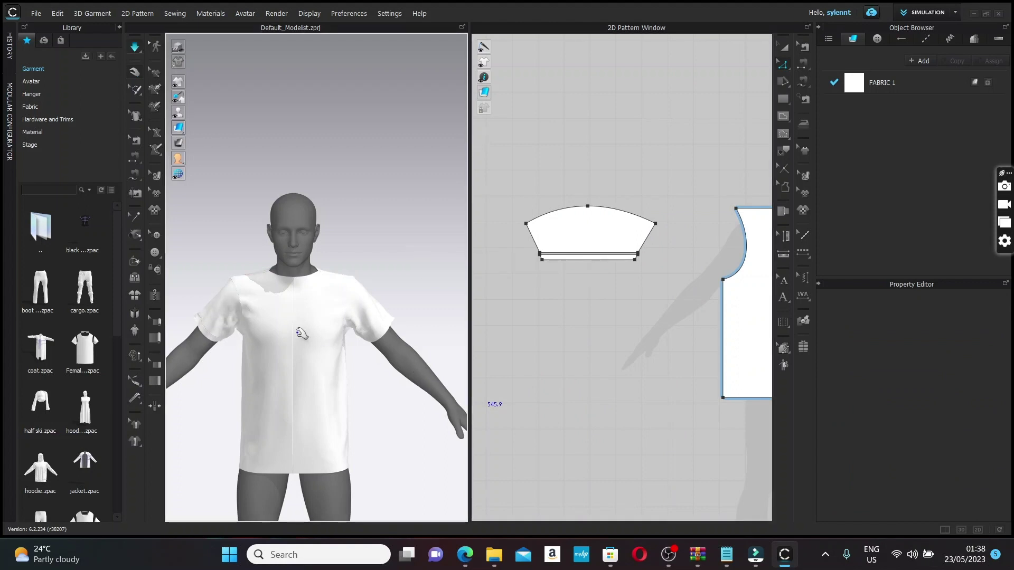
Step: Offset the hem of the sleeve on the avatar's left arm as one internal line at 20 mm
{"action": "scroll", "coordinate": [298, 321], "scroll_direction": "down", "scroll_amount": 2}
{"action": "scroll", "coordinate": [665, 304], "scroll_direction": "down", "scroll_amount": 1}
{"action": "middle_click_drag", "start_coordinate": [647, 306], "coordinate": [1, 253]}
{"action": "right_click_drag", "start_coordinate": [557, 297], "coordinate": [746, 335]}
{"action": "right_click", "coordinate": [615, 255]}
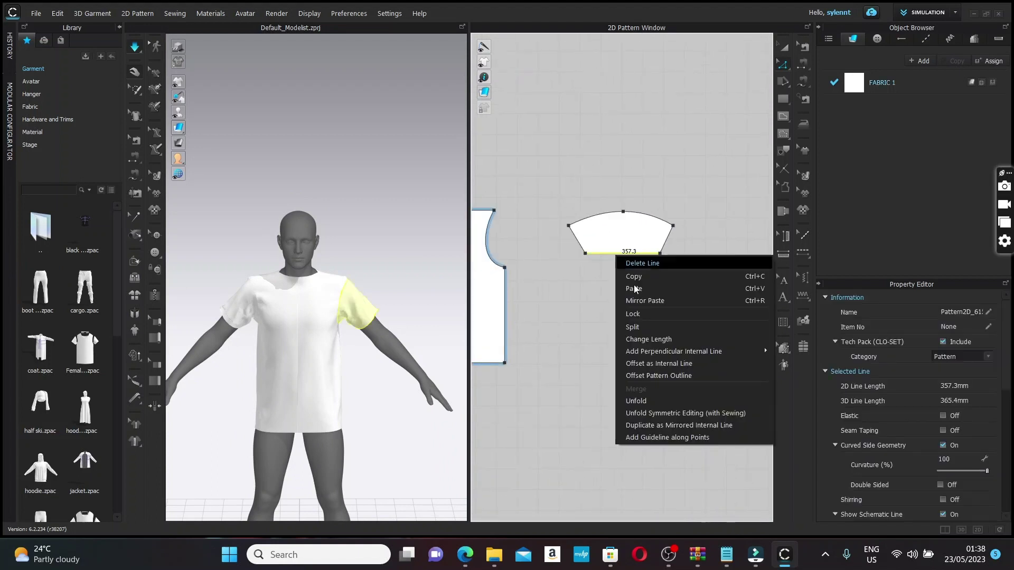
{"action": "left_click", "coordinate": [653, 364]}
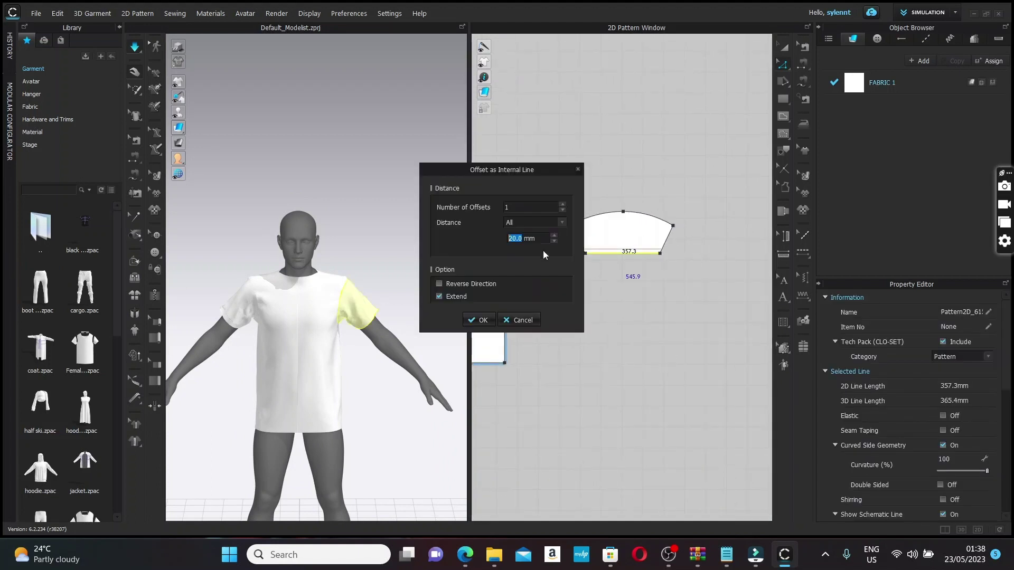
{"action": "left_click", "coordinate": [472, 320]}
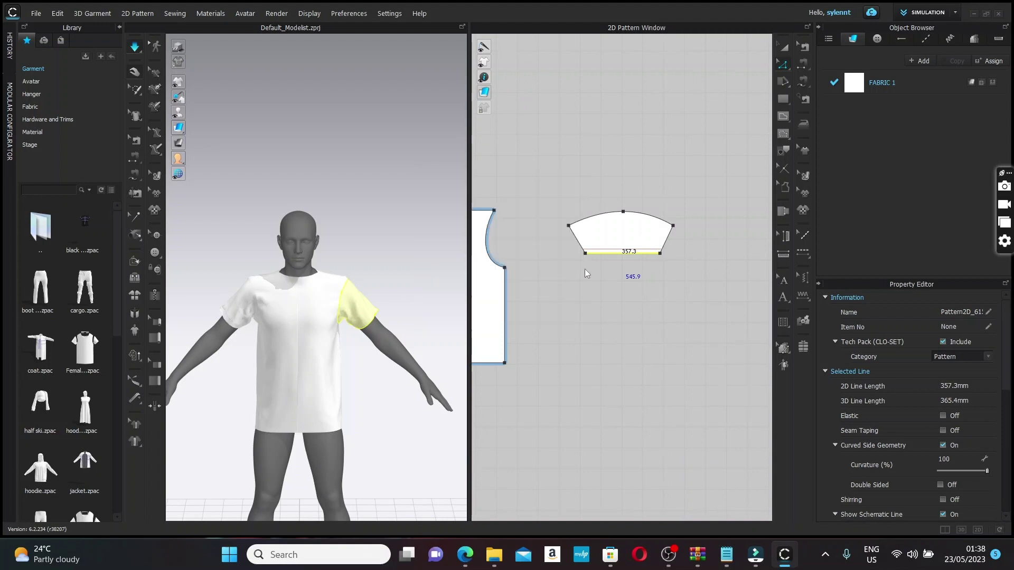
Step: Cut and sew the left-arm sleeve along its internal hem line, and simulate the garment
{"action": "right_click", "coordinate": [636, 250]}
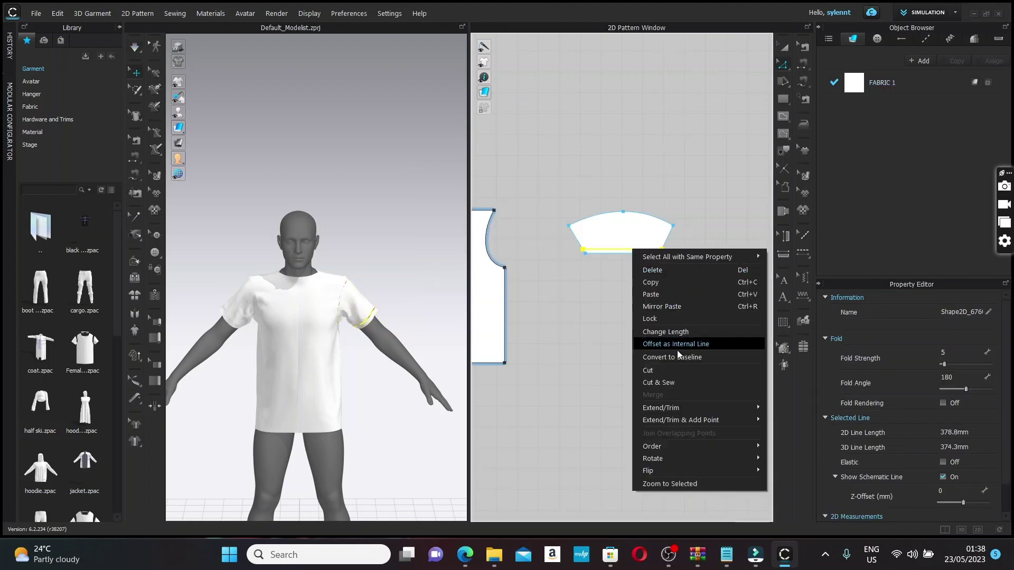
{"action": "left_click", "coordinate": [660, 382]}
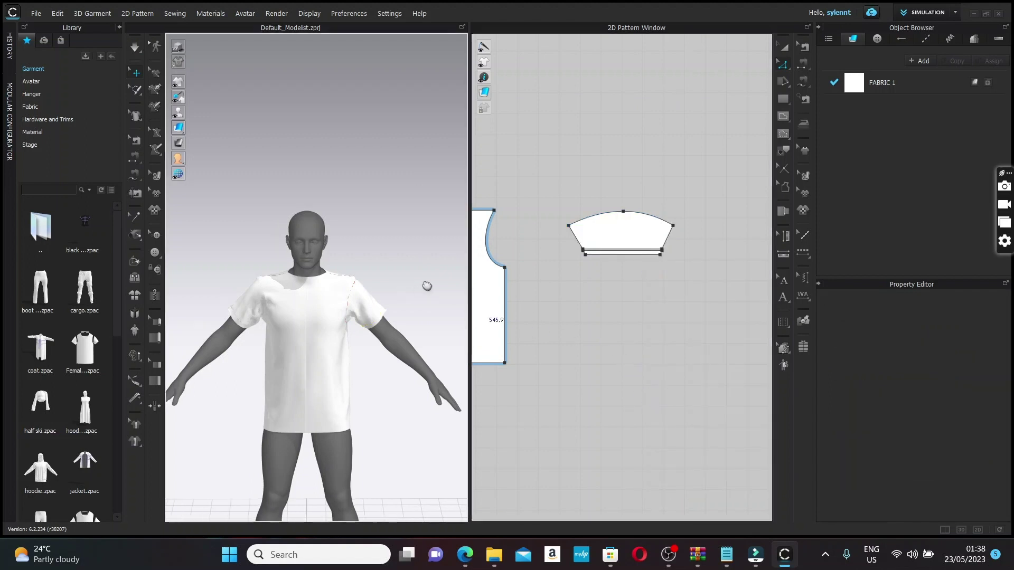
{"action": "middle_click_drag", "start_coordinate": [427, 285], "coordinate": [443, 286]}
{"action": "key", "text": "space"}
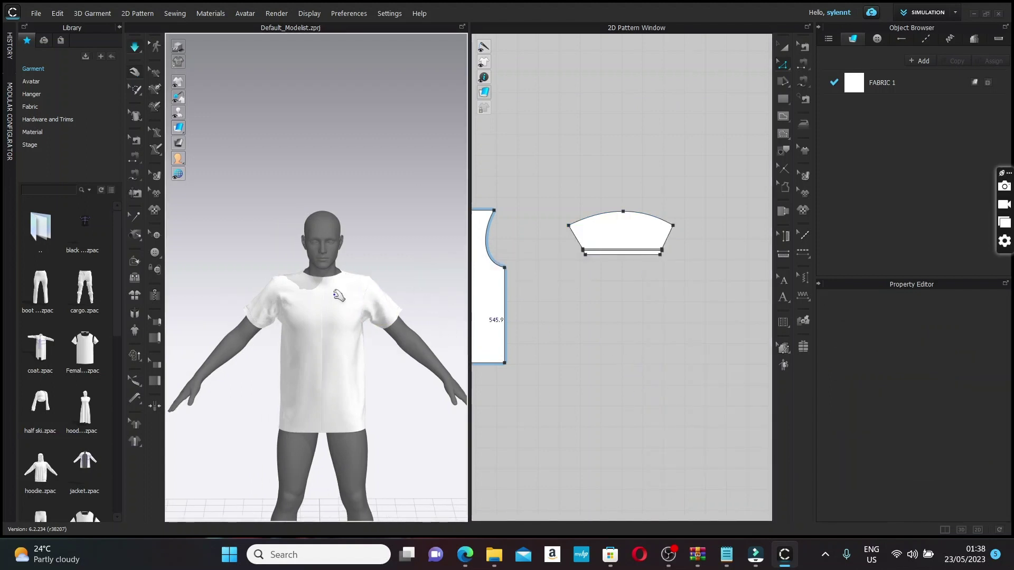
Step: Offset the front bodice's curved neckline as one internal line at 20 mm, extended to the pattern outline
{"action": "middle_click_drag", "start_coordinate": [638, 374], "coordinate": [804, 390]}
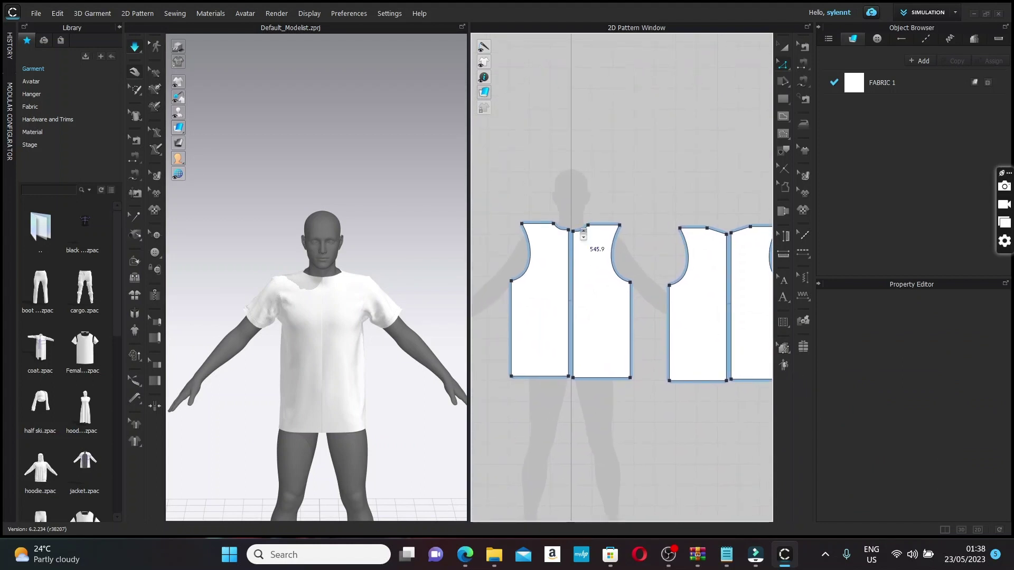
{"action": "scroll", "coordinate": [583, 234], "scroll_direction": "down", "scroll_amount": 2}
{"action": "scroll", "coordinate": [583, 235], "scroll_direction": "up", "scroll_amount": 6}
{"action": "middle_click_drag", "start_coordinate": [583, 237], "coordinate": [640, 283]}
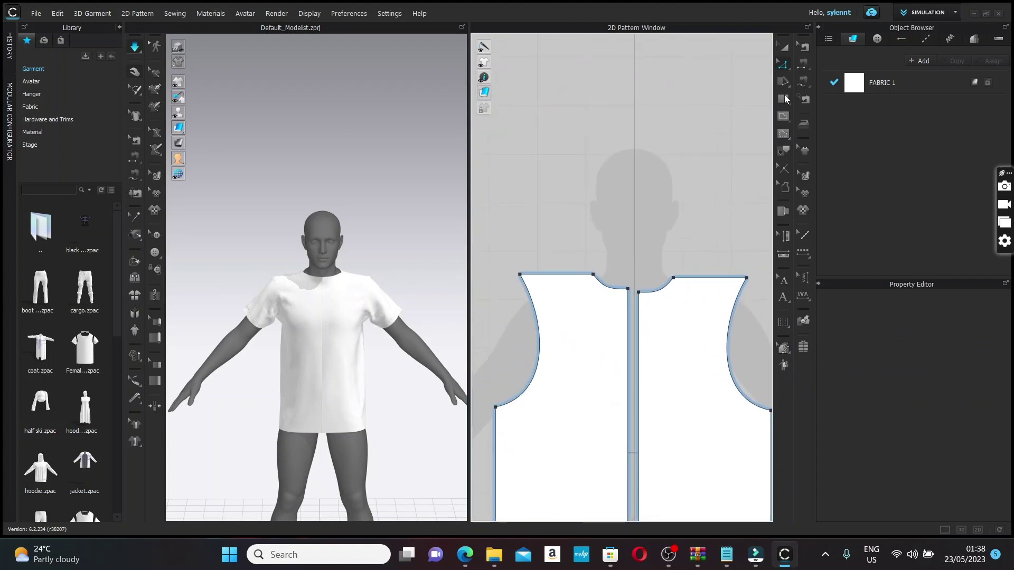
{"action": "right_click", "coordinate": [611, 292]}
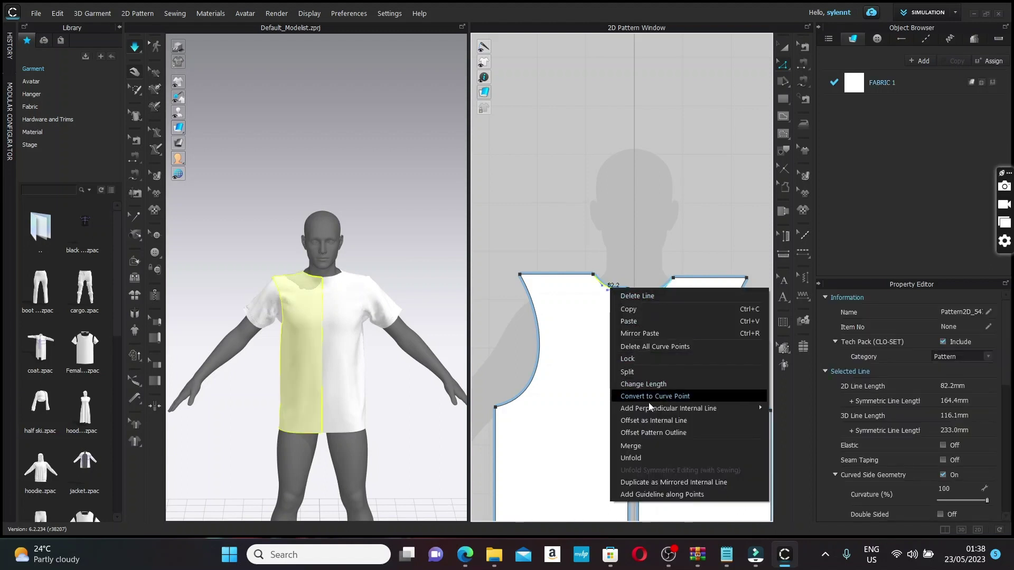
{"action": "left_click", "coordinate": [659, 426]}
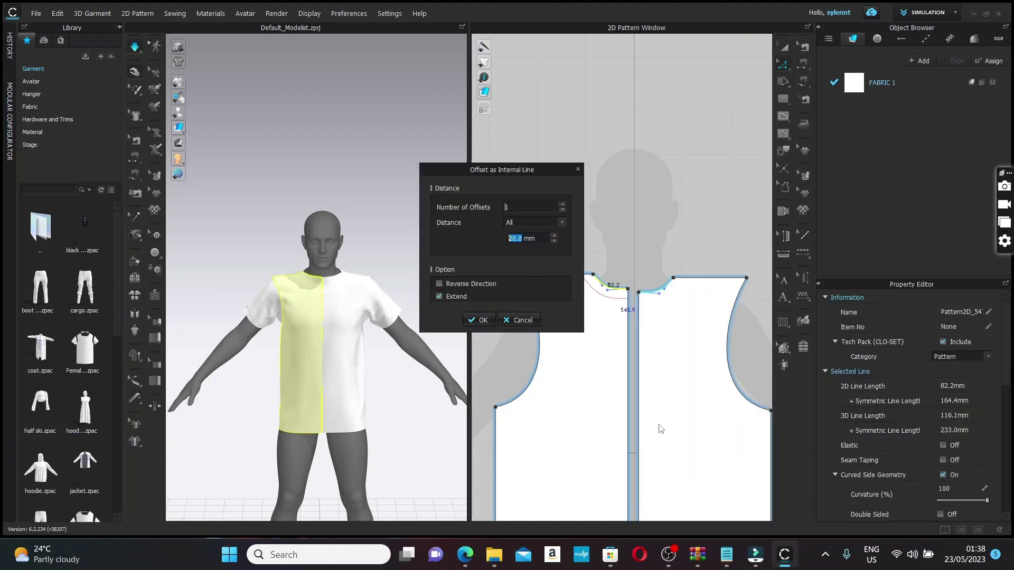
{"action": "left_click", "coordinate": [477, 320]}
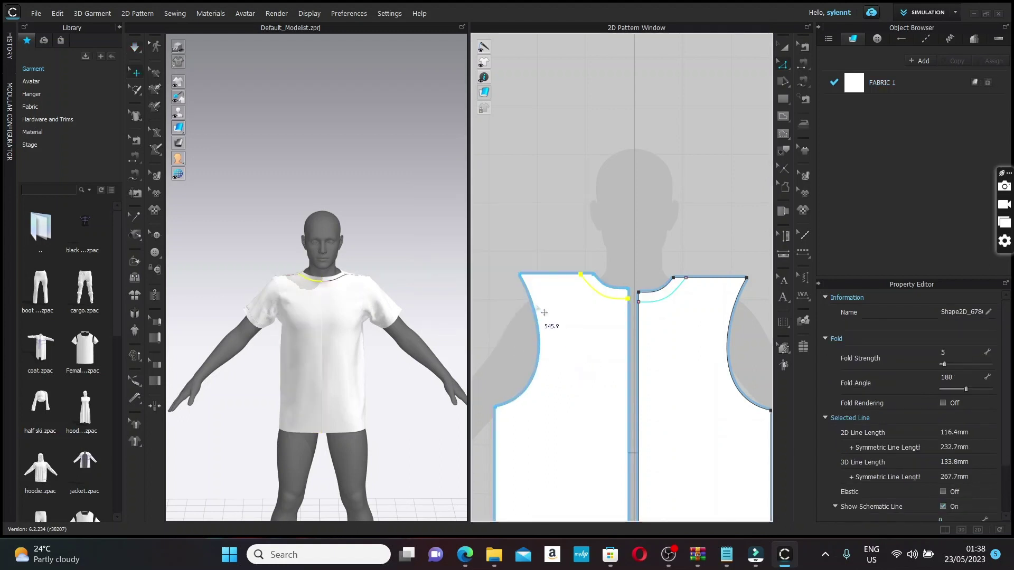
Step: Offset the back bodice's neckline as one internal line at 20 mm, extended to the pattern outline
{"action": "scroll", "coordinate": [581, 291], "scroll_direction": "up", "scroll_amount": 3}
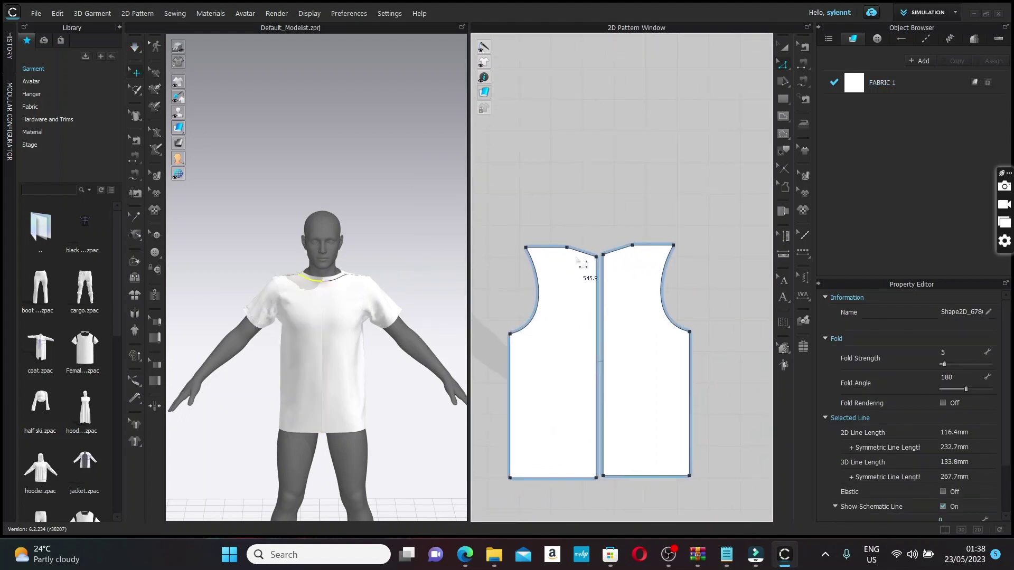
{"action": "right_click", "coordinate": [586, 260]}
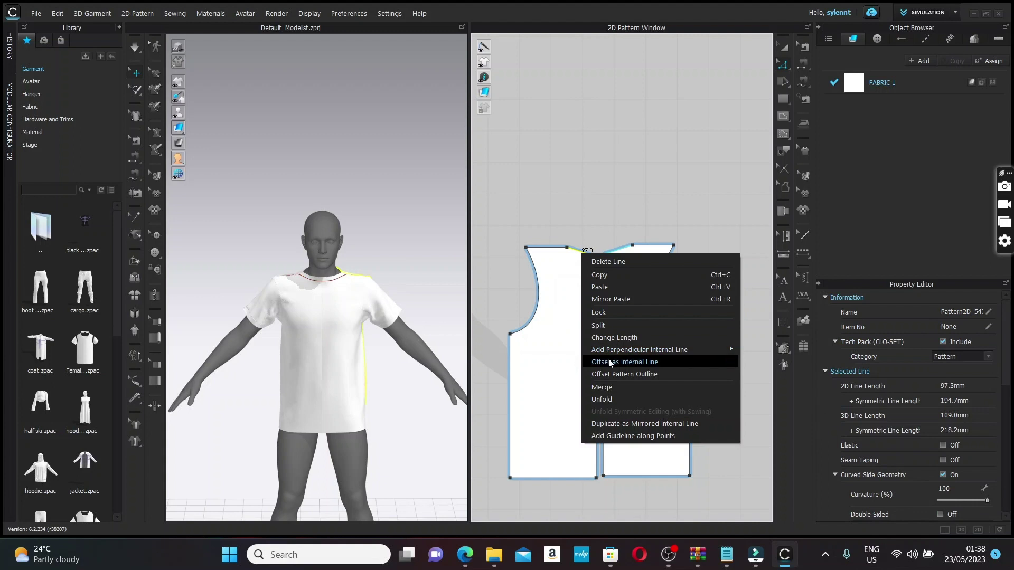
{"action": "left_click", "coordinate": [608, 361]}
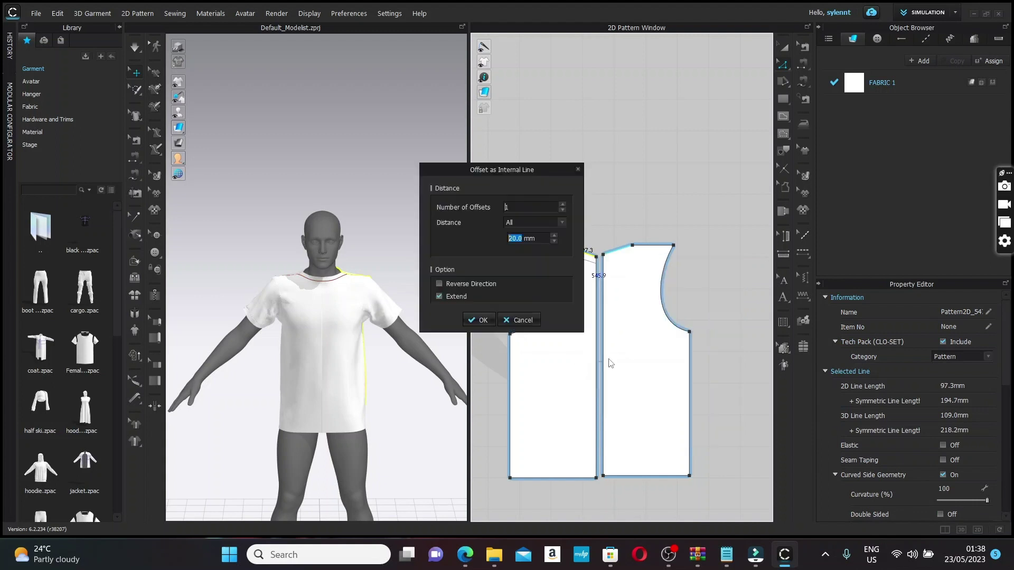
{"action": "left_click", "coordinate": [481, 320]}
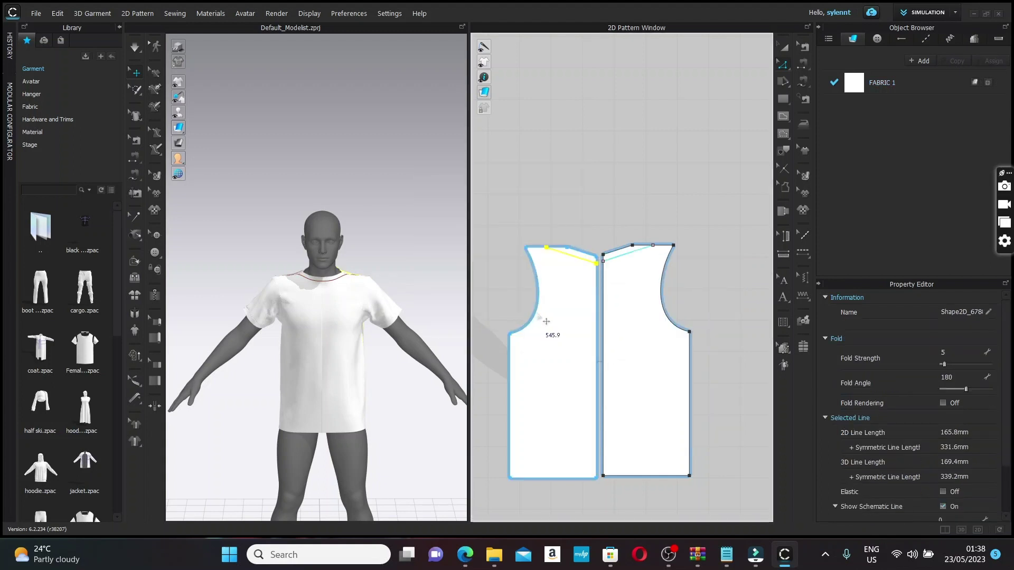
Step: Cut and sew the back bodice along its internal neckline line to form a separate neckband
{"action": "right_click", "coordinate": [577, 260]}
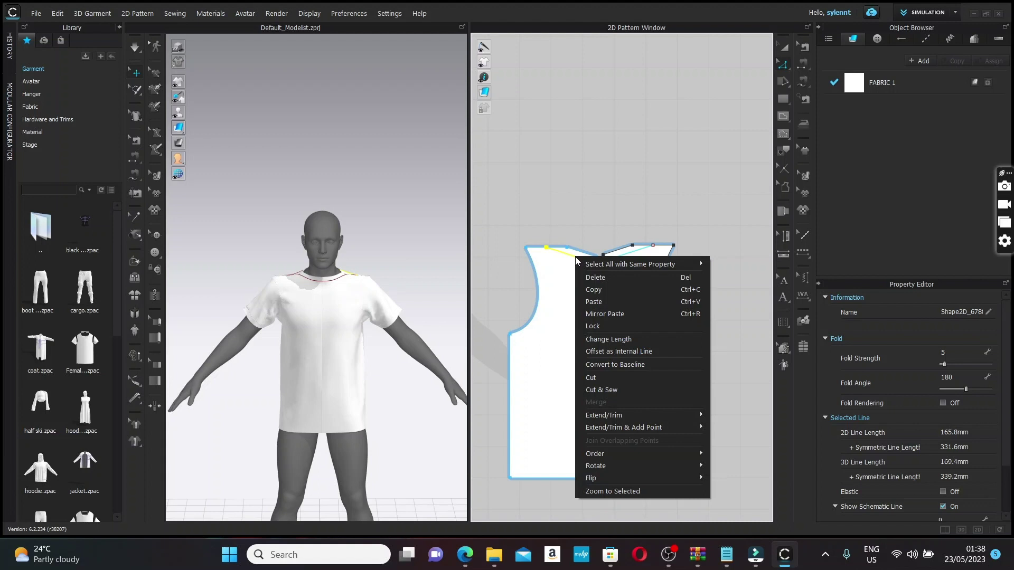
{"action": "left_click", "coordinate": [603, 390]}
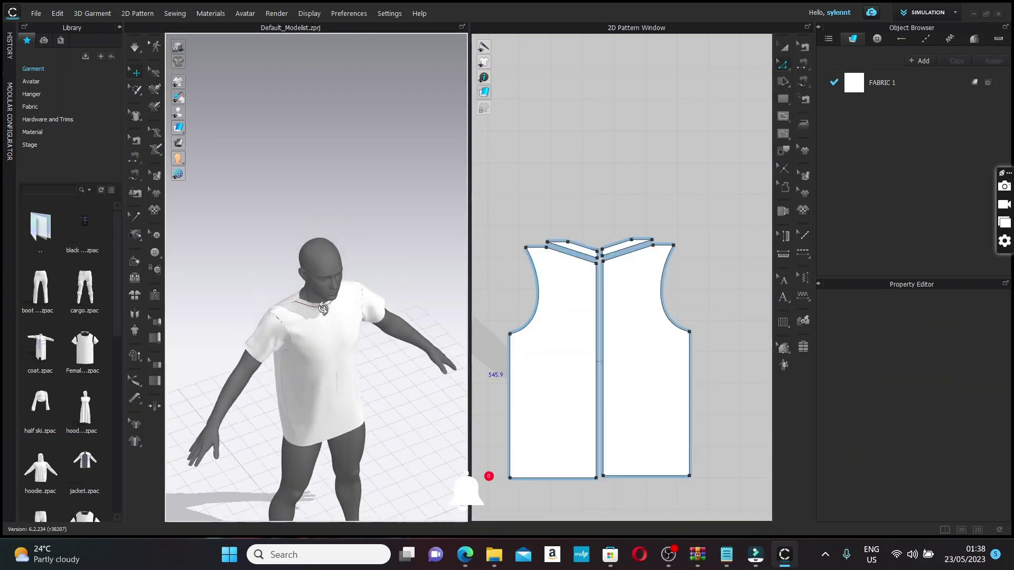
{"action": "right_click_drag", "start_coordinate": [323, 309], "coordinate": [327, 271]}
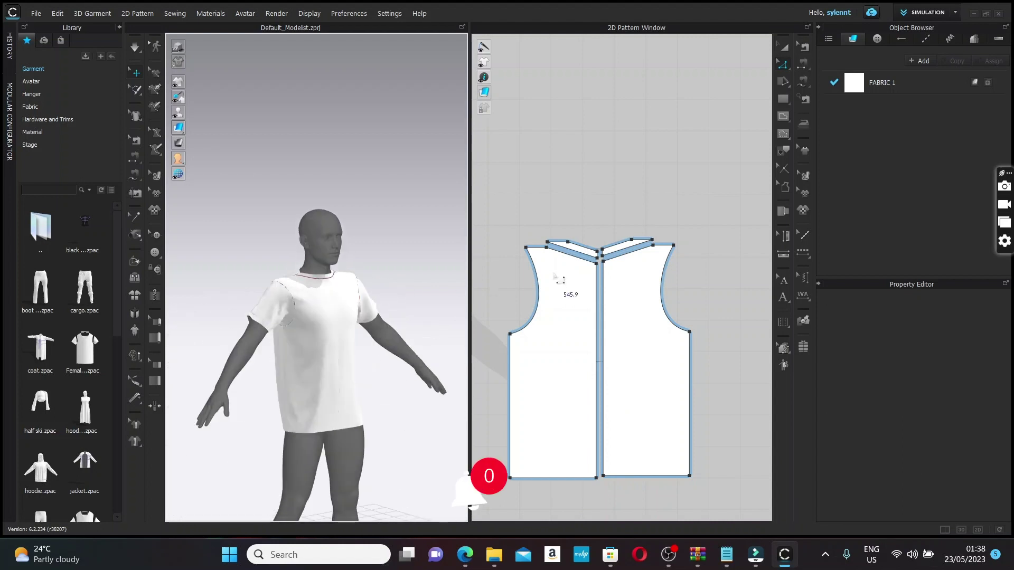
Step: Cut and sew the front bodice along its internal neckline line, simulate the top, and check it from several sides
{"action": "scroll", "coordinate": [553, 277], "scroll_direction": "down", "scroll_amount": 2}
{"action": "middle_click_drag", "start_coordinate": [553, 276], "coordinate": [744, 293]}
{"action": "right_click", "coordinate": [608, 277]}
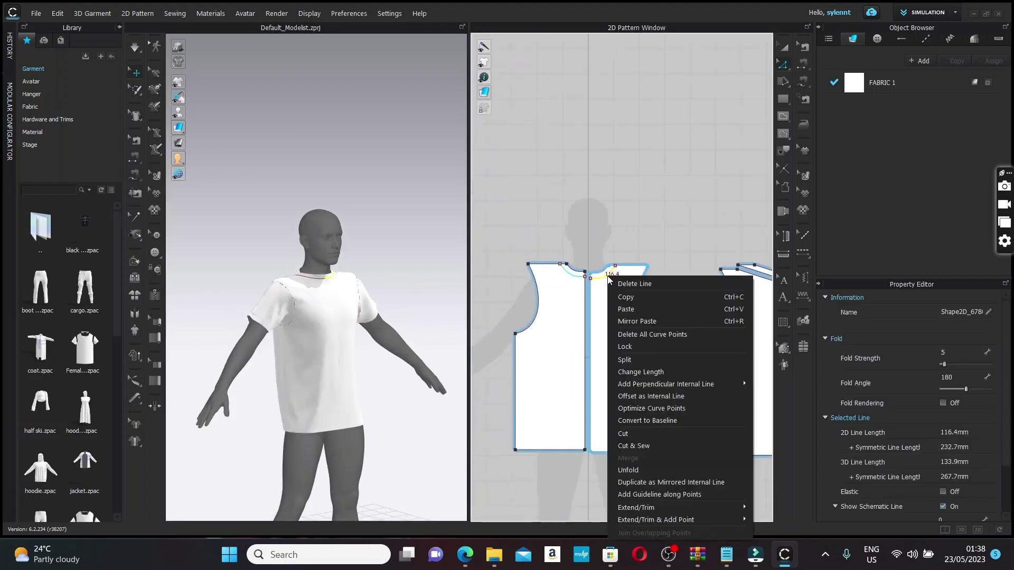
{"action": "left_click", "coordinate": [629, 444]}
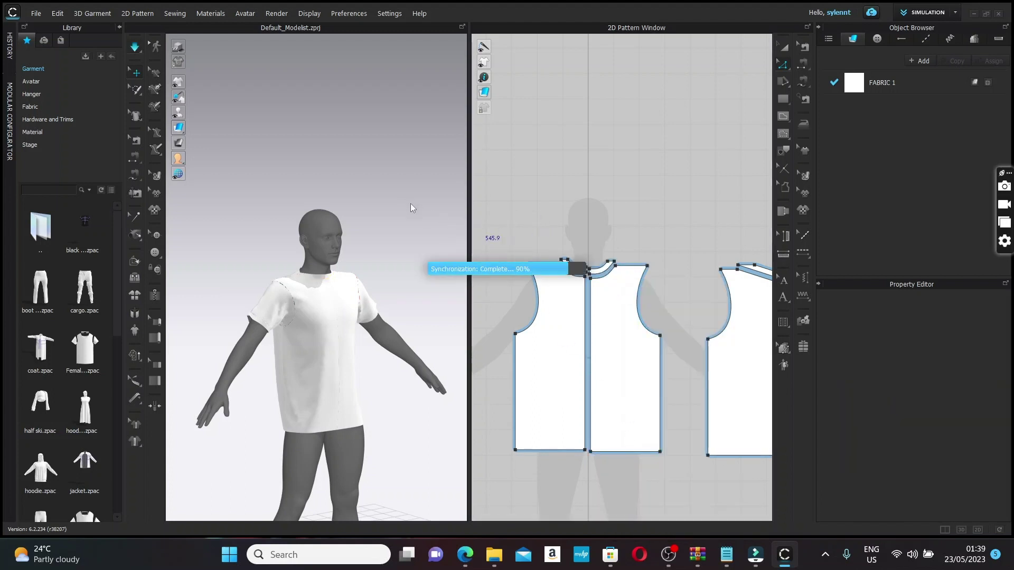
{"action": "scroll", "coordinate": [323, 217], "scroll_direction": "down", "scroll_amount": 1}
{"action": "key", "text": "space"}
{"action": "right_click_drag", "start_coordinate": [323, 218], "coordinate": [632, 263]}
{"action": "scroll", "coordinate": [647, 267], "scroll_direction": "down", "scroll_amount": 5}
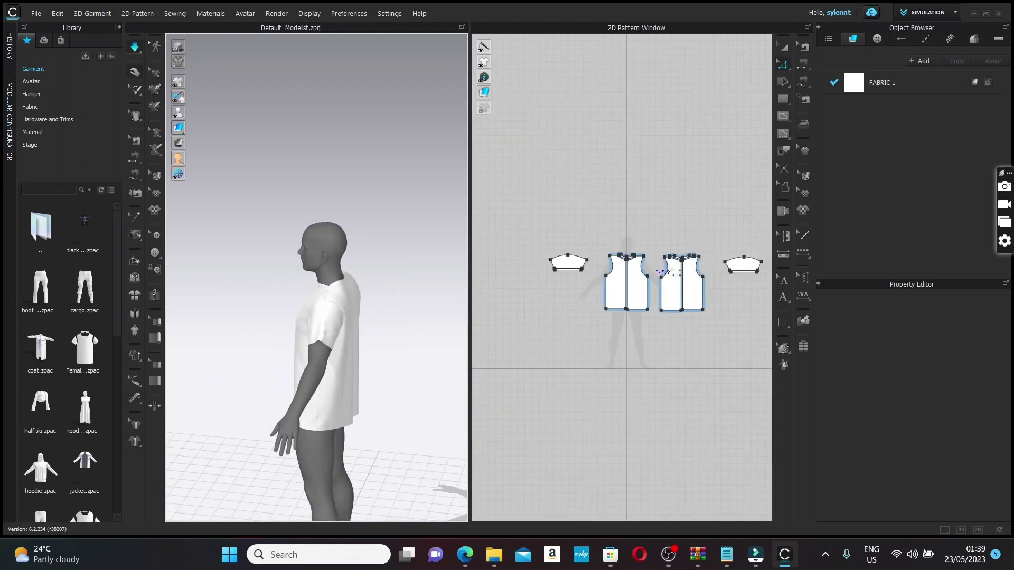
{"action": "scroll", "coordinate": [591, 226], "scroll_direction": "down", "scroll_amount": 2}
{"action": "right_click_drag", "start_coordinate": [376, 255], "coordinate": [492, 268]}
Step: Offset the front bodice's hem as one internal line at 30 mm, extended to the pattern outline
{"action": "scroll", "coordinate": [655, 285], "scroll_direction": "up", "scroll_amount": 8}
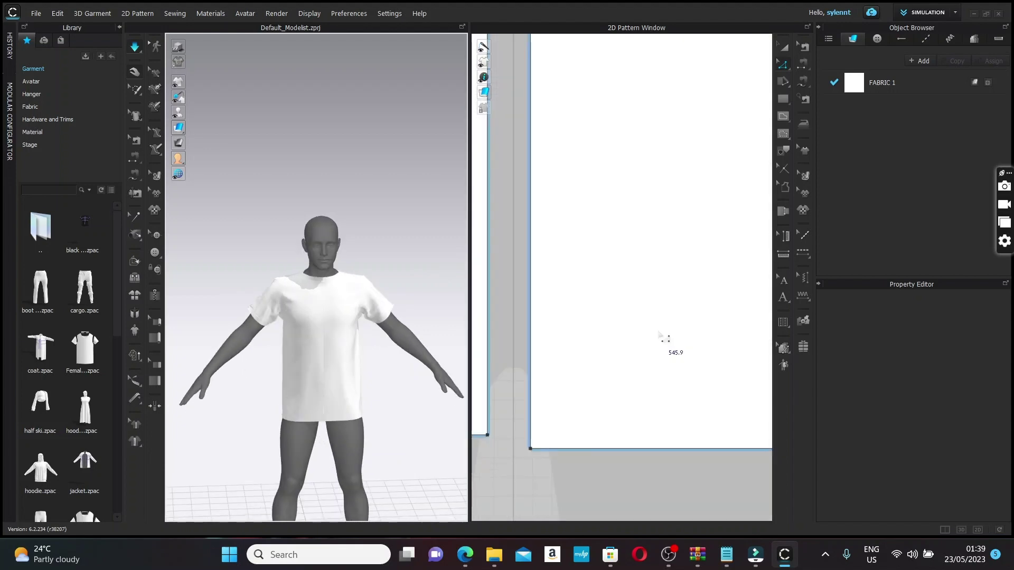
{"action": "scroll", "coordinate": [658, 325], "scroll_direction": "down", "scroll_amount": 6}
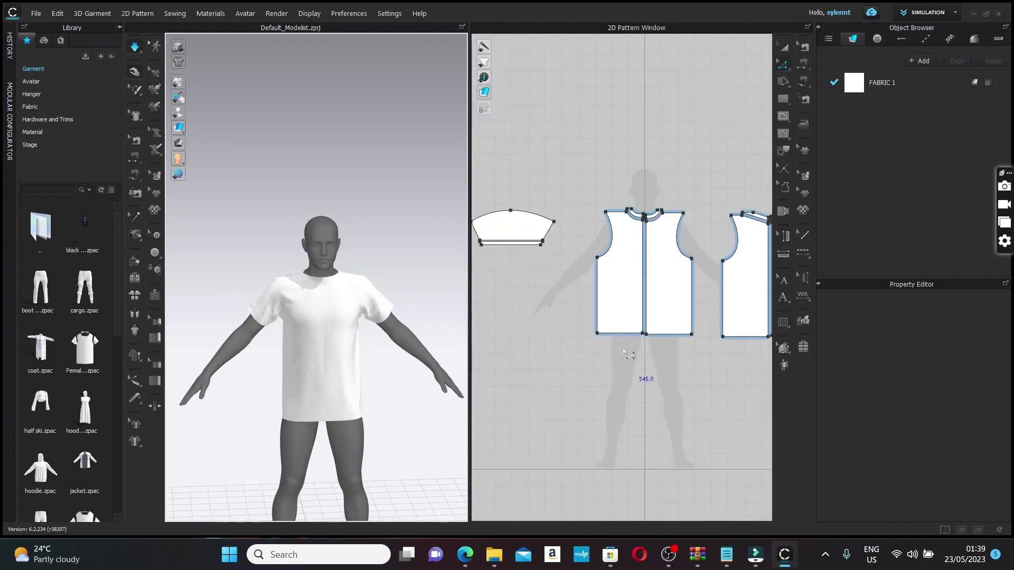
{"action": "right_click", "coordinate": [621, 333]}
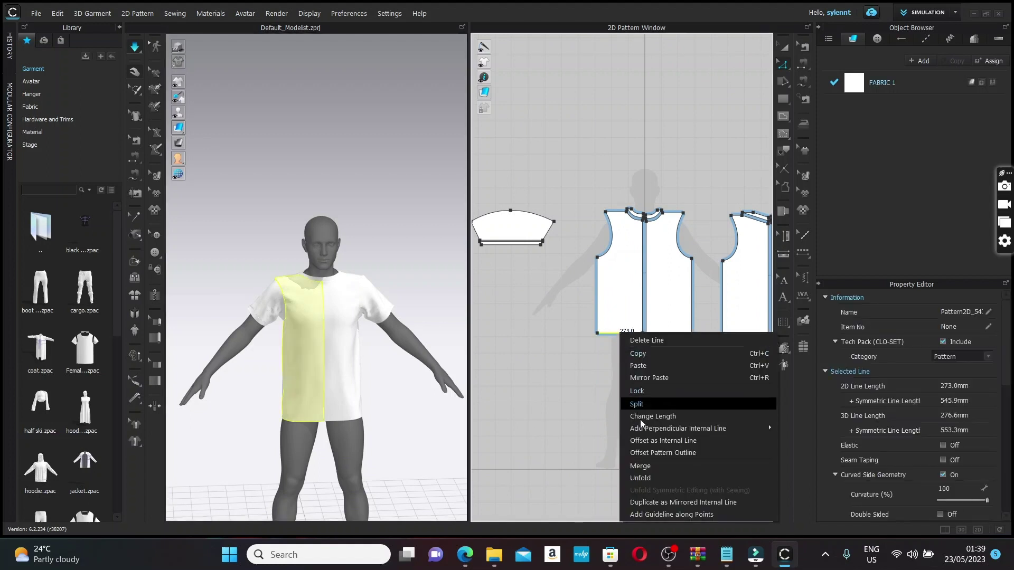
{"action": "left_click", "coordinate": [648, 441]}
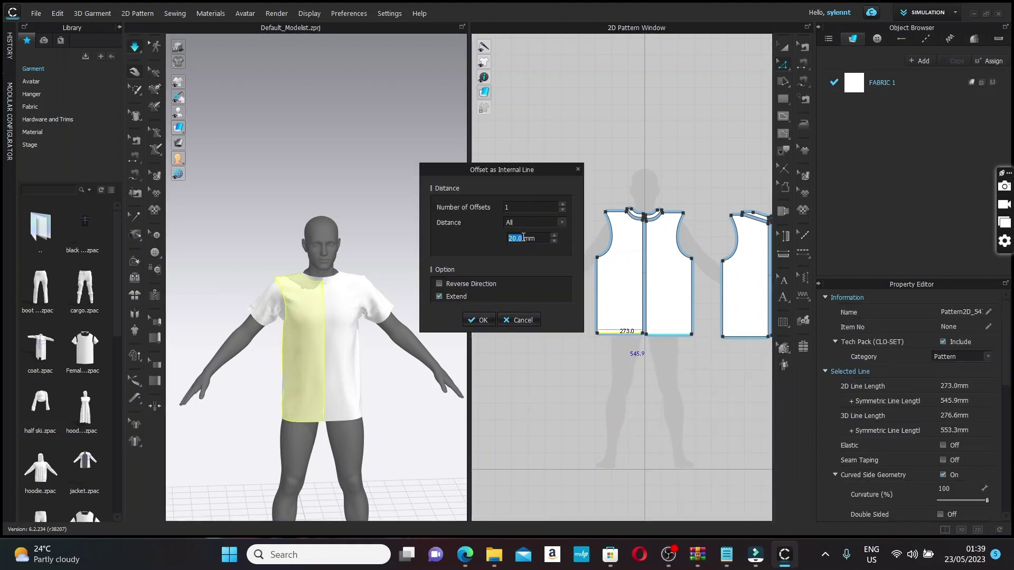
{"action": "type", "text": "30"}
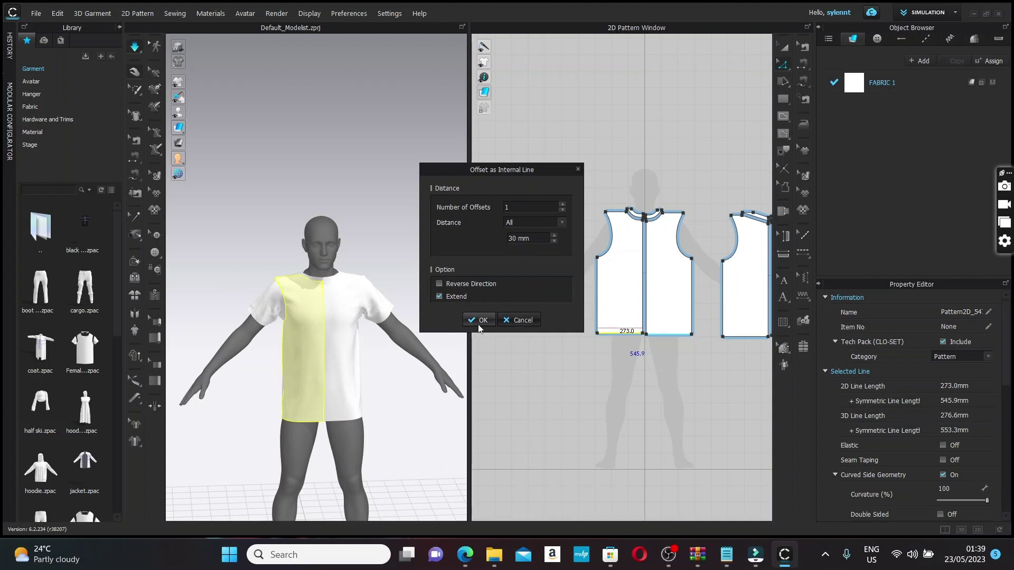
{"action": "left_click", "coordinate": [479, 320]}
Step: Offset the back bodice's hem as one internal line at 30 mm, extended to the pattern outline
{"action": "middle_click_drag", "start_coordinate": [592, 351], "coordinate": [487, 342]}
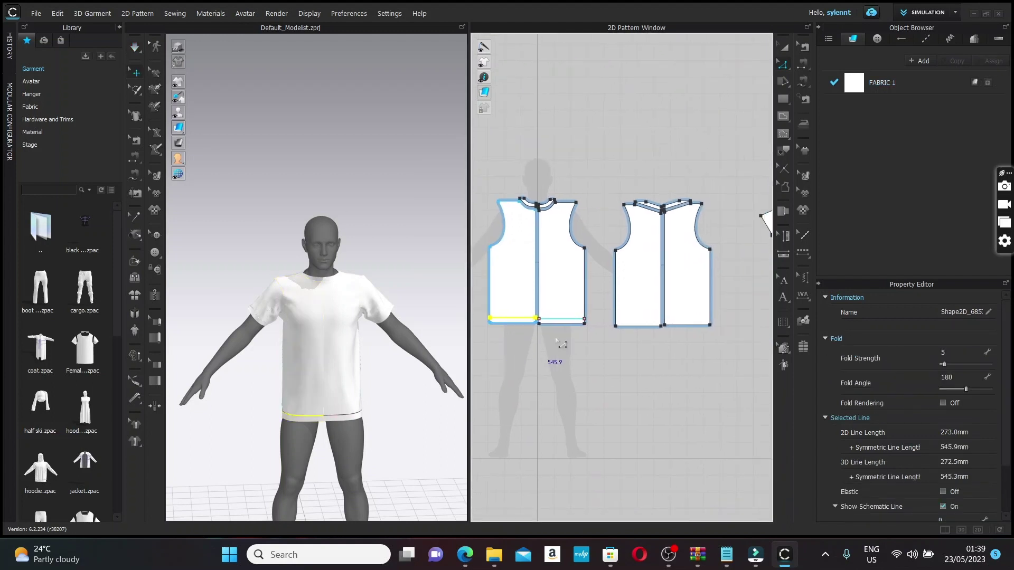
{"action": "right_click", "coordinate": [625, 328]}
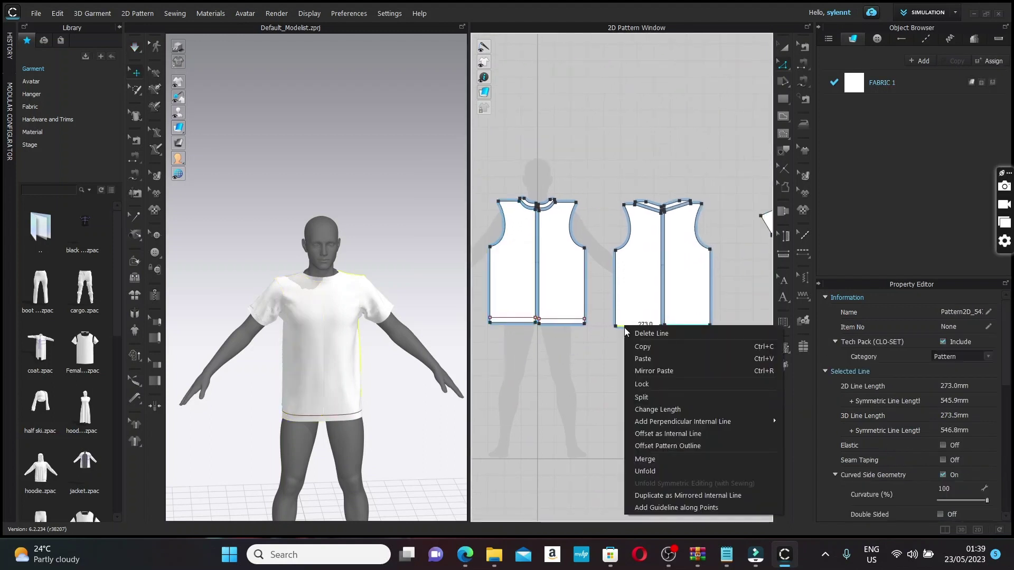
{"action": "left_click", "coordinate": [651, 434]}
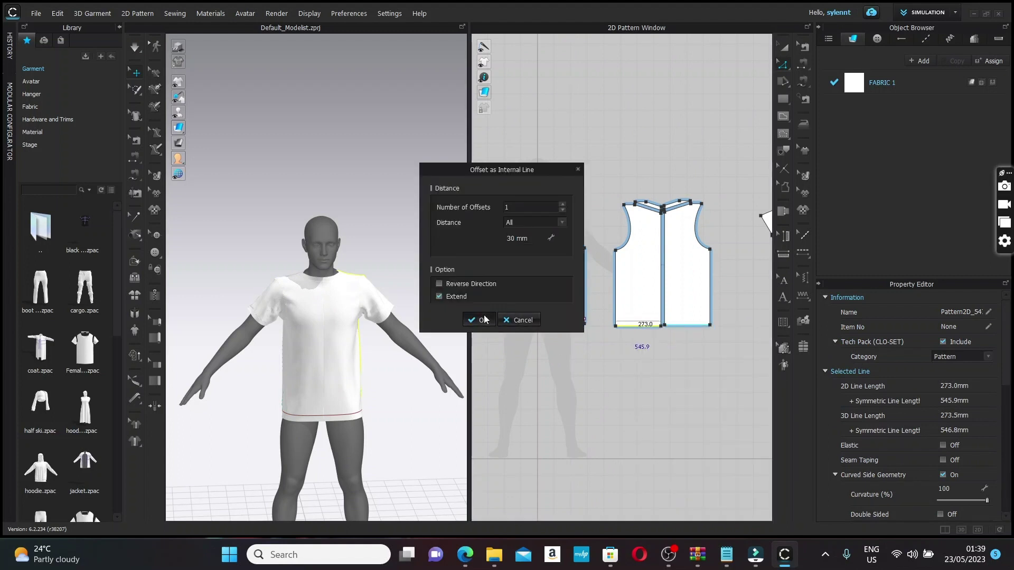
{"action": "left_click", "coordinate": [479, 320]}
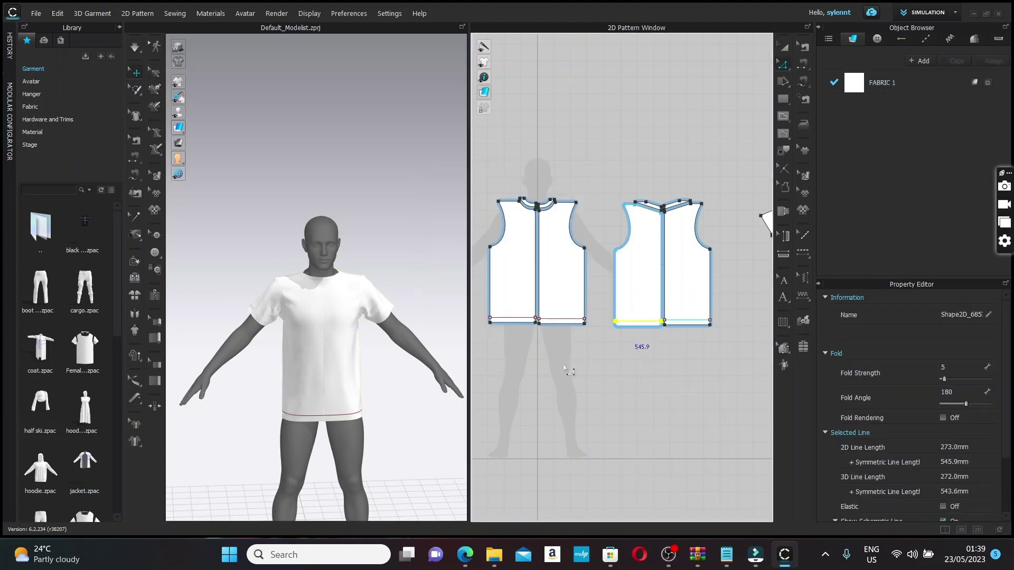
Step: Cut and sew the front and back bodices along their internal hem lines to form separate hem bands
{"action": "right_click", "coordinate": [521, 320]}
{"action": "left_click", "coordinate": [553, 462]}
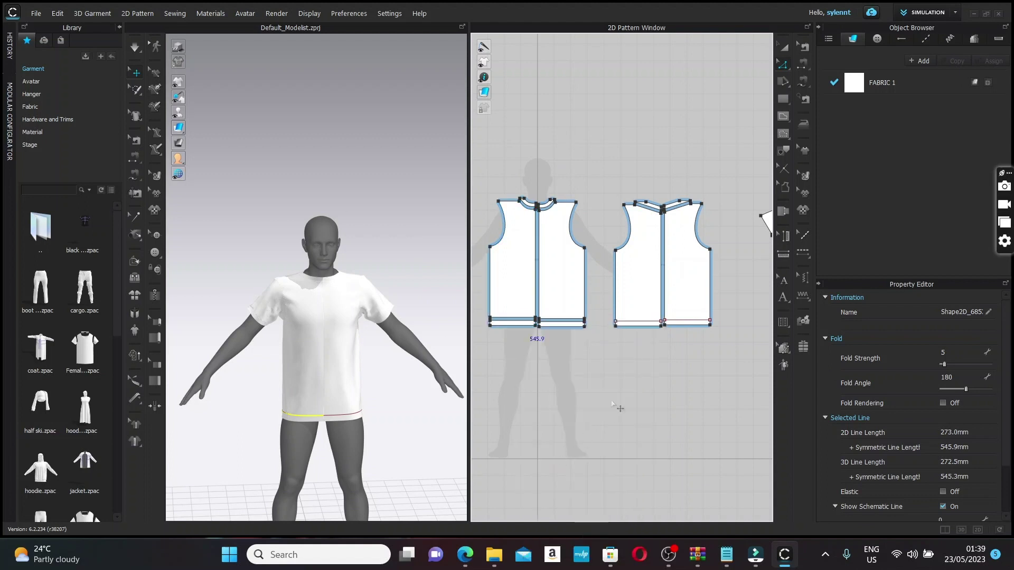
{"action": "left_click", "coordinate": [612, 403]}
{"action": "right_click", "coordinate": [641, 328]}
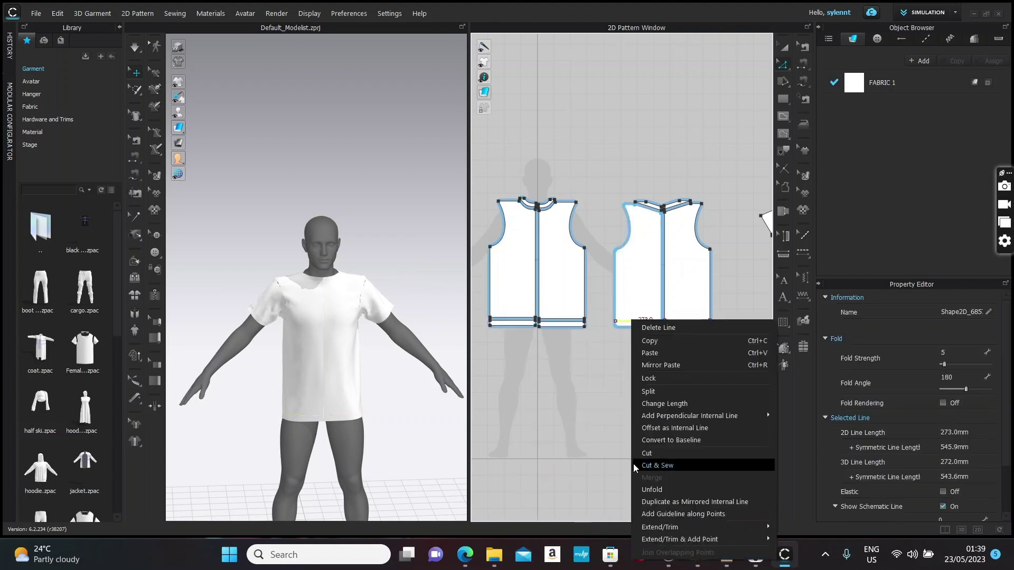
{"action": "left_click", "coordinate": [672, 468]}
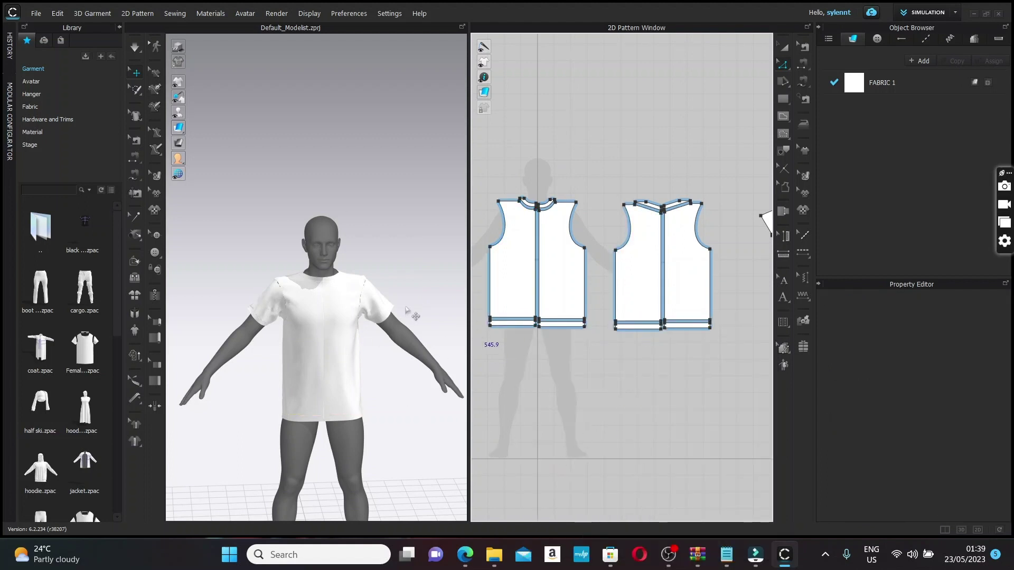
Step: Simulate the top and switch the garment's 3D display to the thick textured surface
{"action": "middle_click_drag", "start_coordinate": [394, 264], "coordinate": [372, 248]}
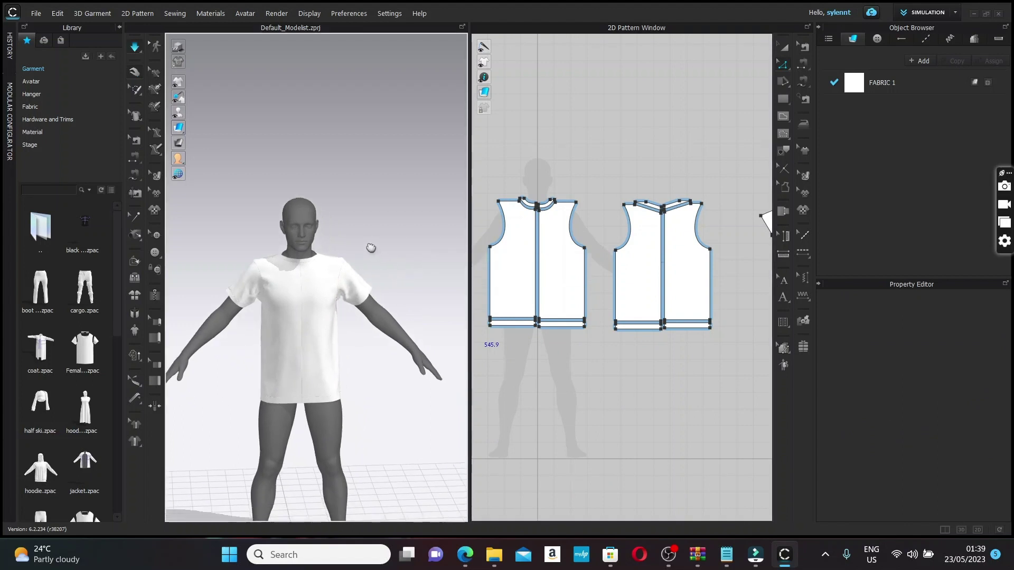
{"action": "right_click_drag", "start_coordinate": [371, 248], "coordinate": [332, 279]}
{"action": "left_click", "coordinate": [178, 128]}
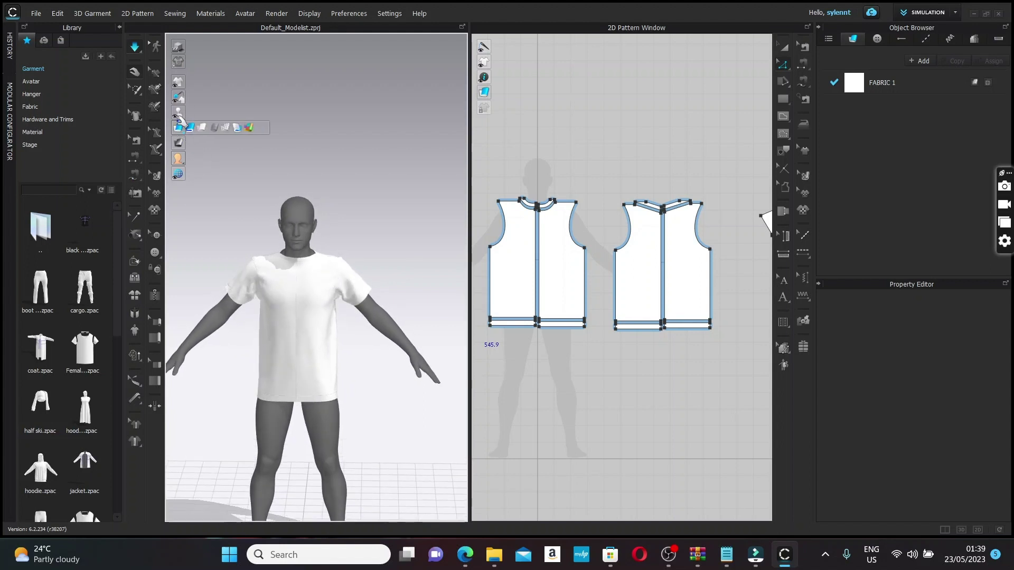
{"action": "left_click", "coordinate": [190, 129]}
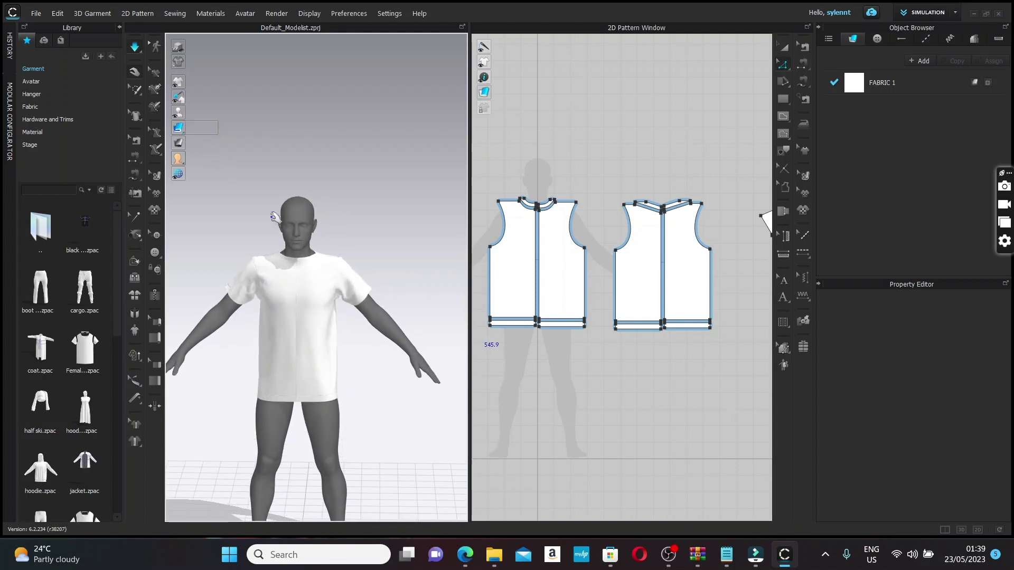
Step: Set the additional rendering thickness of all pattern pieces to 4.0 mm
{"action": "scroll", "coordinate": [555, 296], "scroll_direction": "down", "scroll_amount": 5}
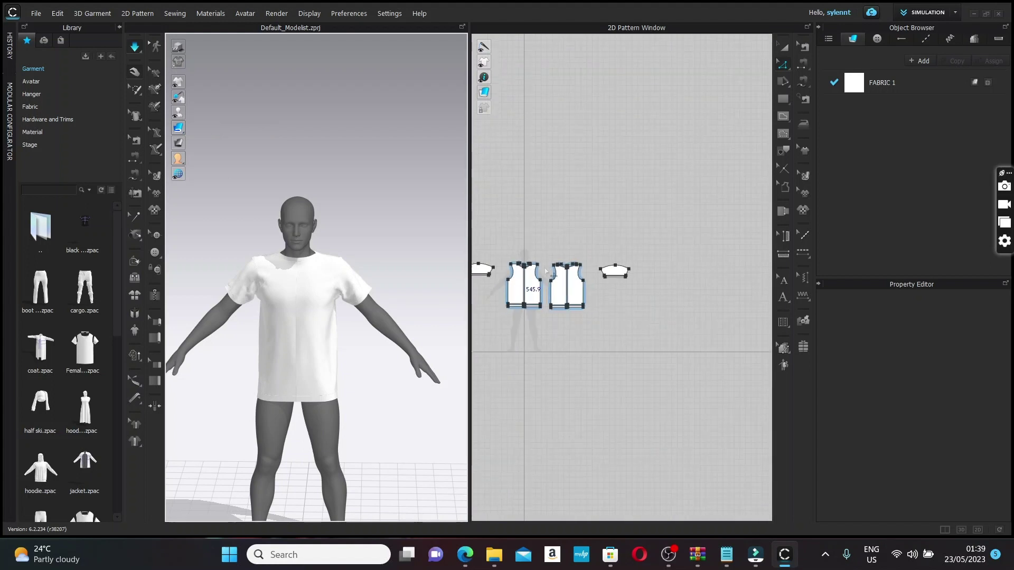
{"action": "middle_click_drag", "start_coordinate": [588, 272], "coordinate": [621, 274]}
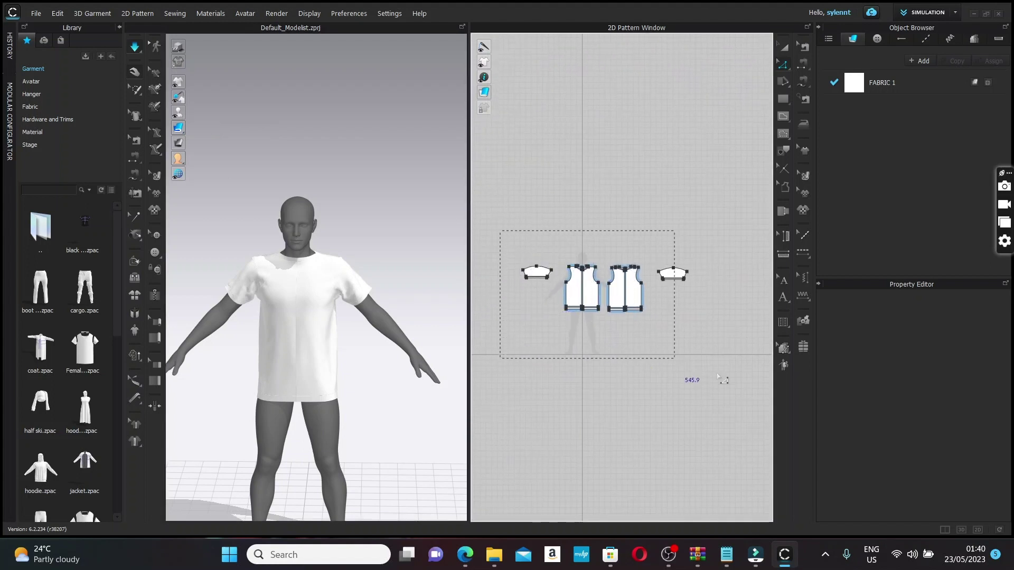
{"action": "left_click_drag", "start_coordinate": [726, 381], "coordinate": [736, 384]}
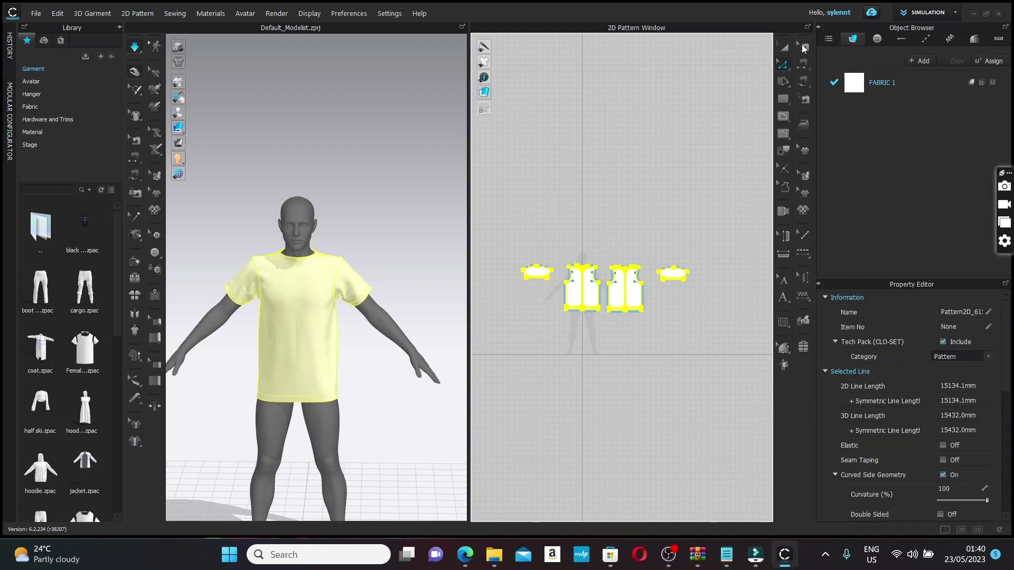
{"action": "left_click", "coordinate": [784, 47]}
{"action": "scroll", "coordinate": [892, 391], "scroll_direction": "down", "scroll_amount": 7}
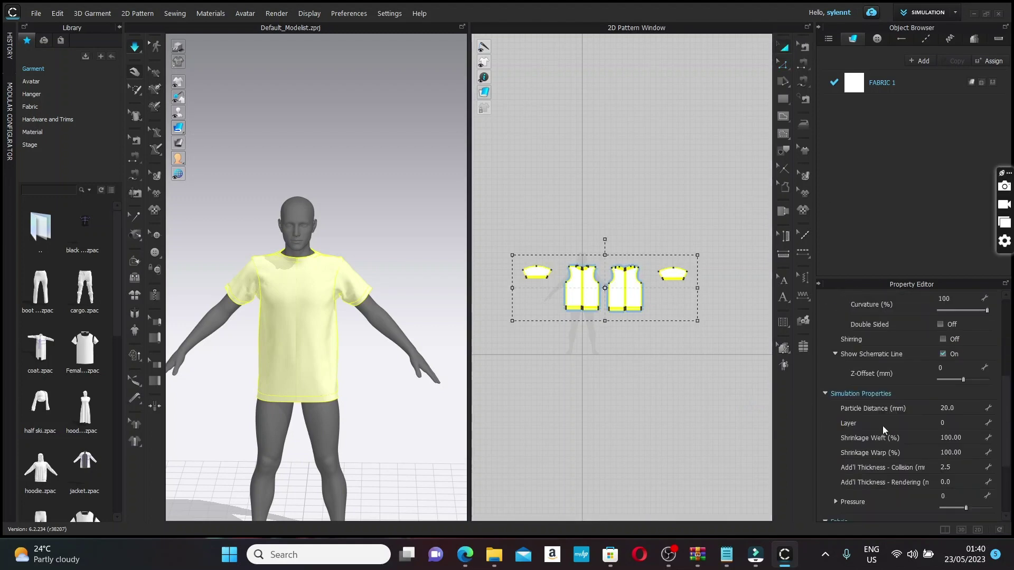
{"action": "scroll", "coordinate": [883, 425], "scroll_direction": "down", "scroll_amount": 2}
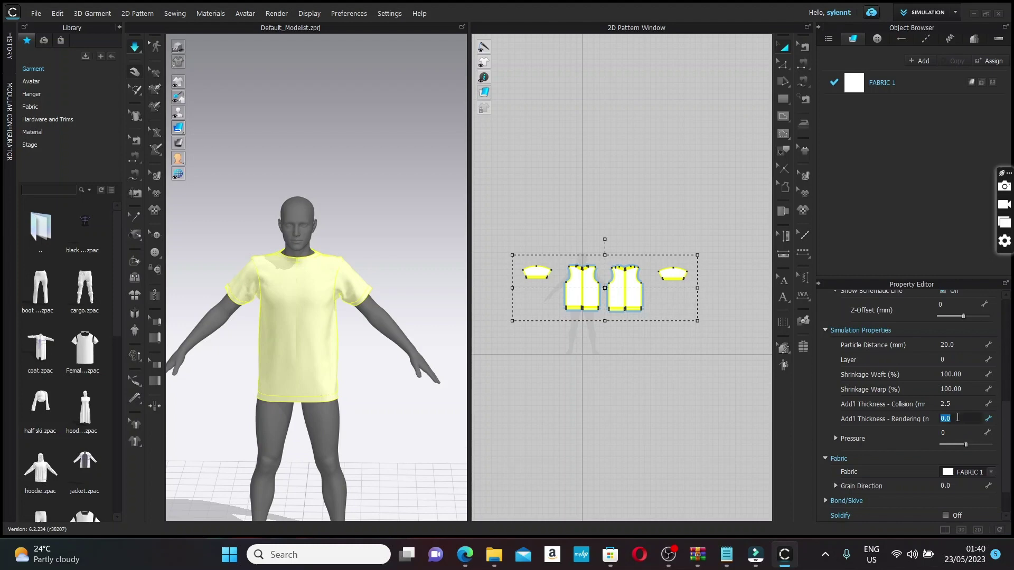
{"action": "key", "text": "Return"}
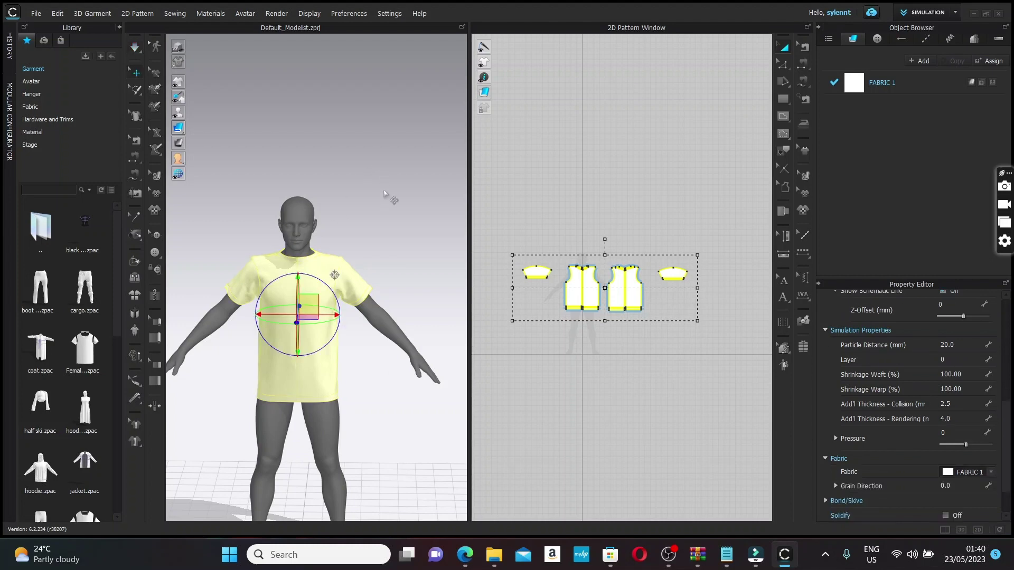
Step: Simulate the thickened top, clear the pattern selection, and check the garment on the avatar
{"action": "key", "text": "space"}
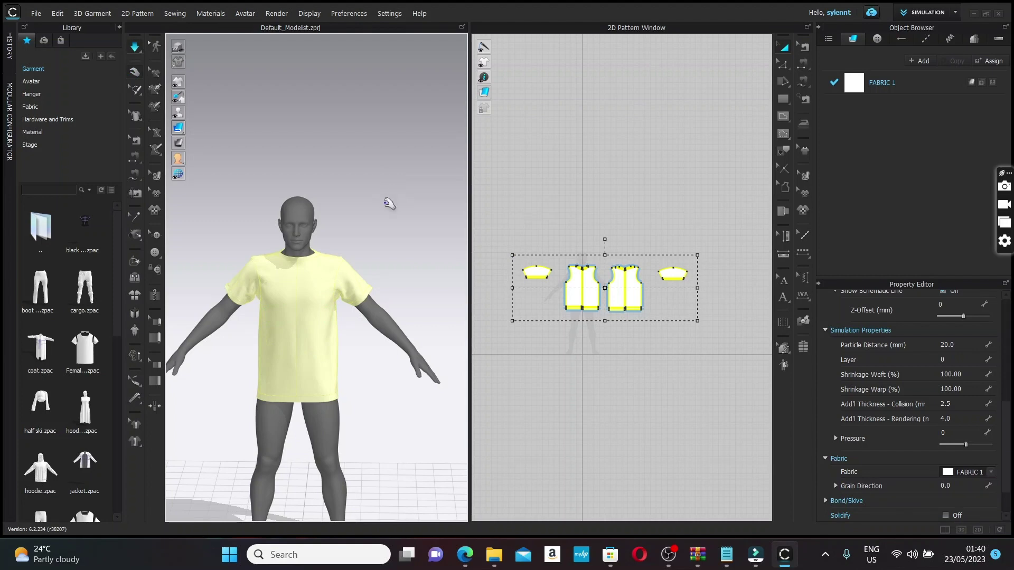
{"action": "mouse_move", "coordinate": [367, 244]}
{"action": "right_mouse_down"}
{"action": "mouse_move", "coordinate": [396, 263]}
{"action": "mouse_move", "coordinate": [561, 254]}
{"action": "mouse_move", "coordinate": [383, 244]}
{"action": "right_mouse_up"}
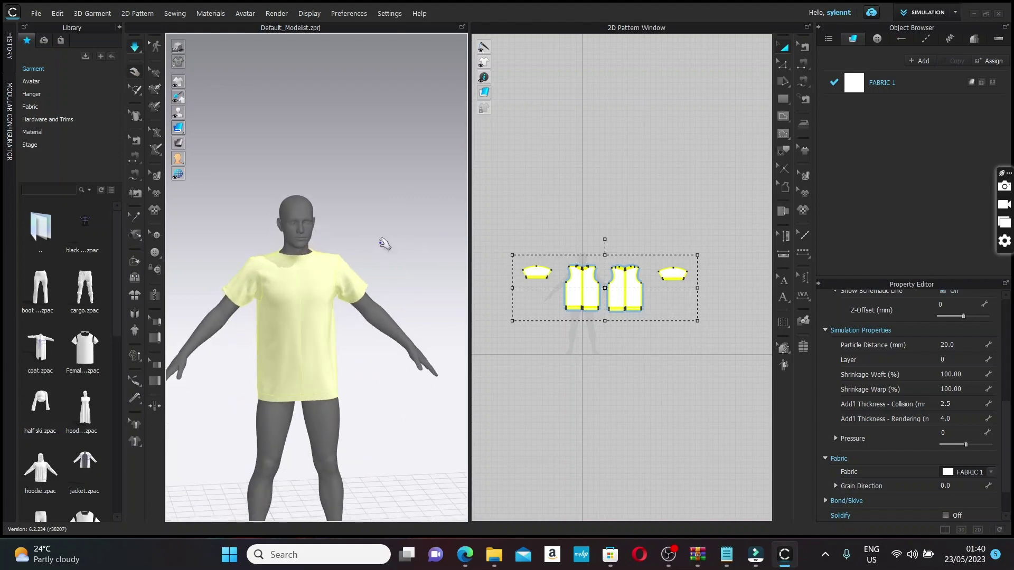
{"action": "left_click", "coordinate": [385, 245]}
{"action": "scroll", "coordinate": [397, 253], "scroll_direction": "down", "scroll_amount": 2}
{"action": "scroll", "coordinate": [396, 255], "scroll_direction": "up", "scroll_amount": 4}
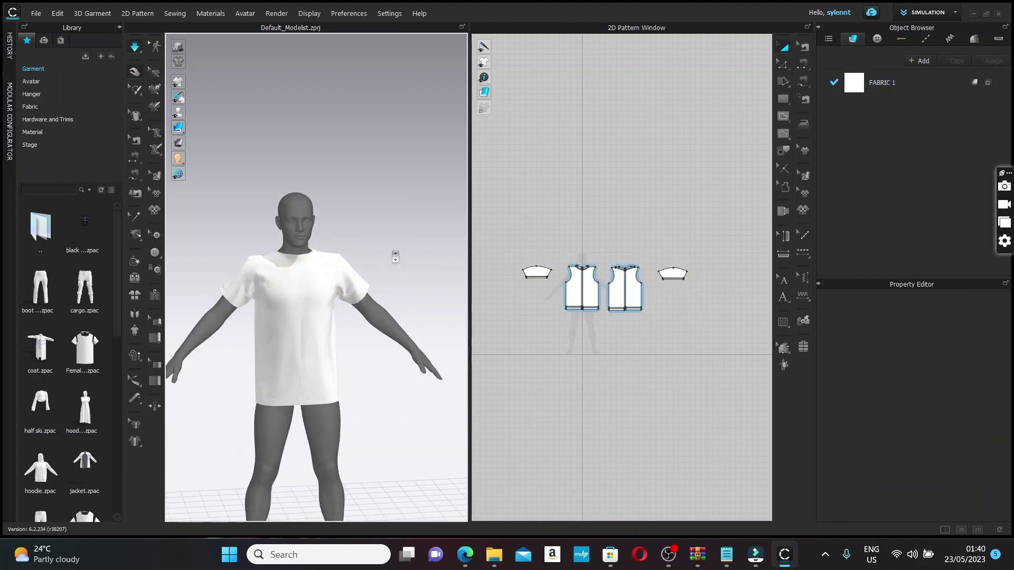
{"action": "mouse_move", "coordinate": [401, 256]}
{"action": "right_mouse_down"}
{"action": "mouse_move", "coordinate": [279, 286]}
{"action": "mouse_move", "coordinate": [216, 263]}
{"action": "mouse_move", "coordinate": [385, 248]}
{"action": "mouse_move", "coordinate": [657, 254]}
{"action": "mouse_move", "coordinate": [385, 249]}
{"action": "mouse_move", "coordinate": [407, 254]}
{"action": "mouse_move", "coordinate": [390, 261]}
{"action": "right_mouse_up"}
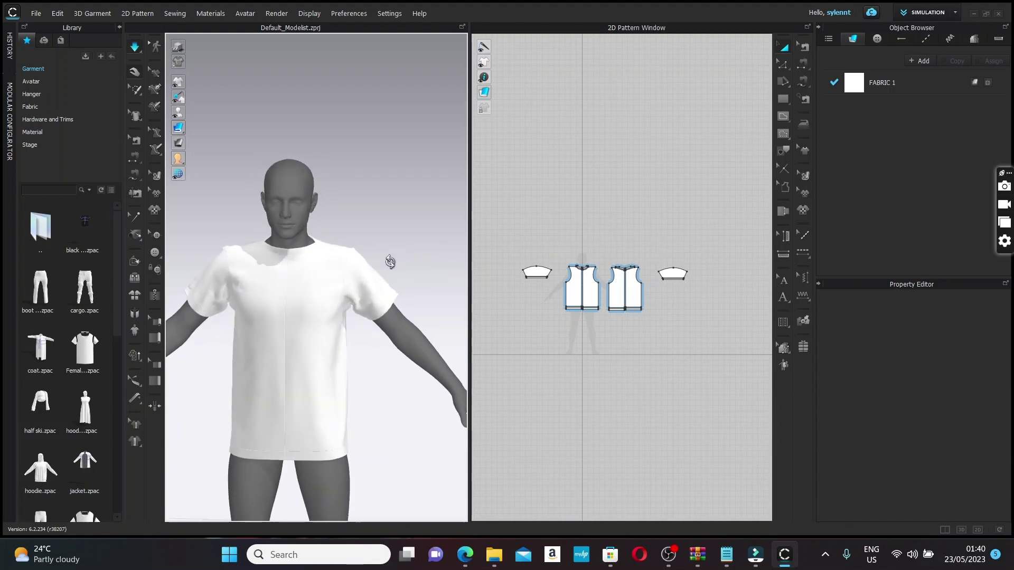
Step: Merge the two halves of the front bodice and of the back bodice along their centre lines
{"action": "scroll", "coordinate": [646, 305], "scroll_direction": "up", "scroll_amount": 5}
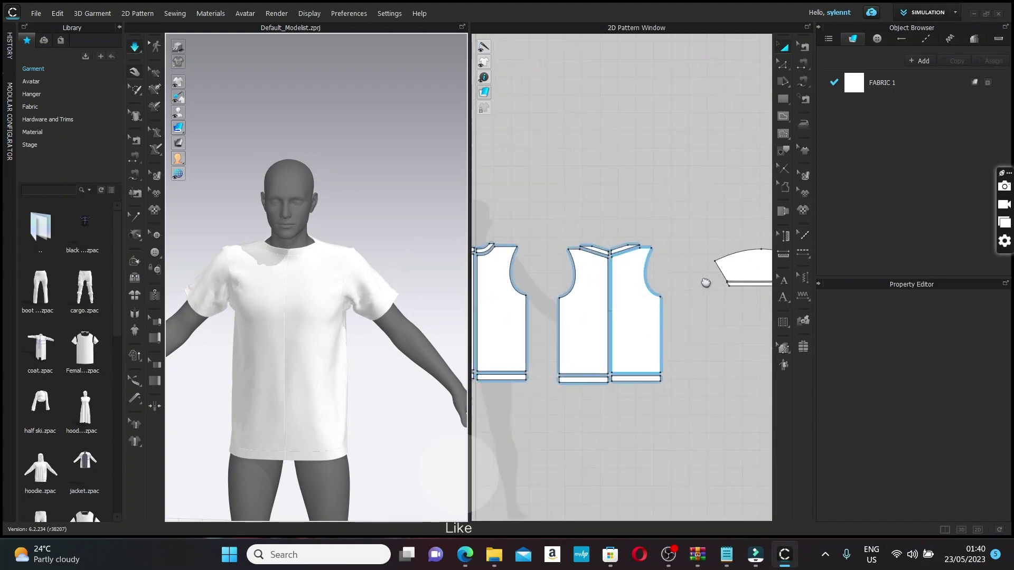
{"action": "left_click", "coordinate": [784, 64]}
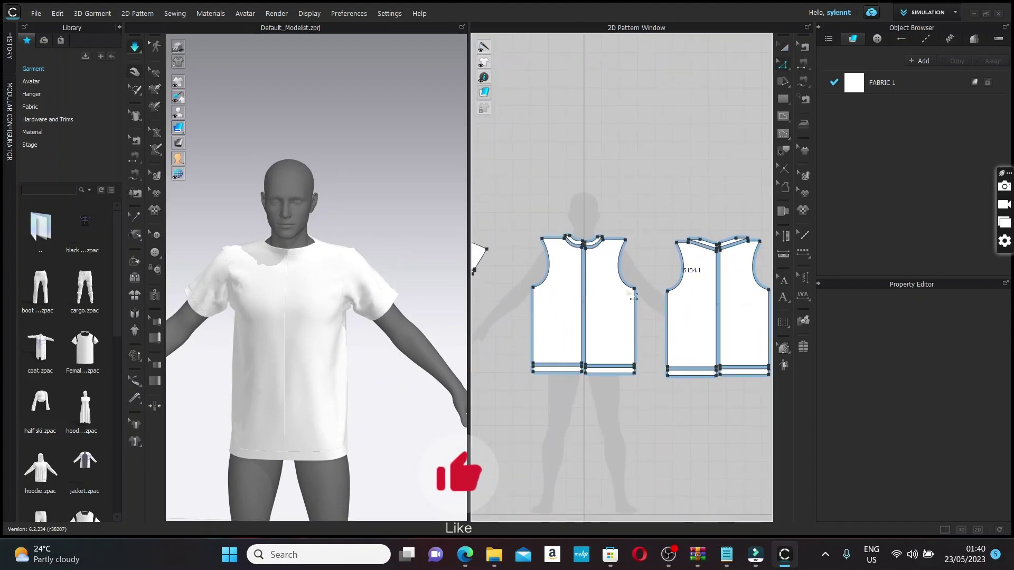
{"action": "right_click", "coordinate": [585, 299]}
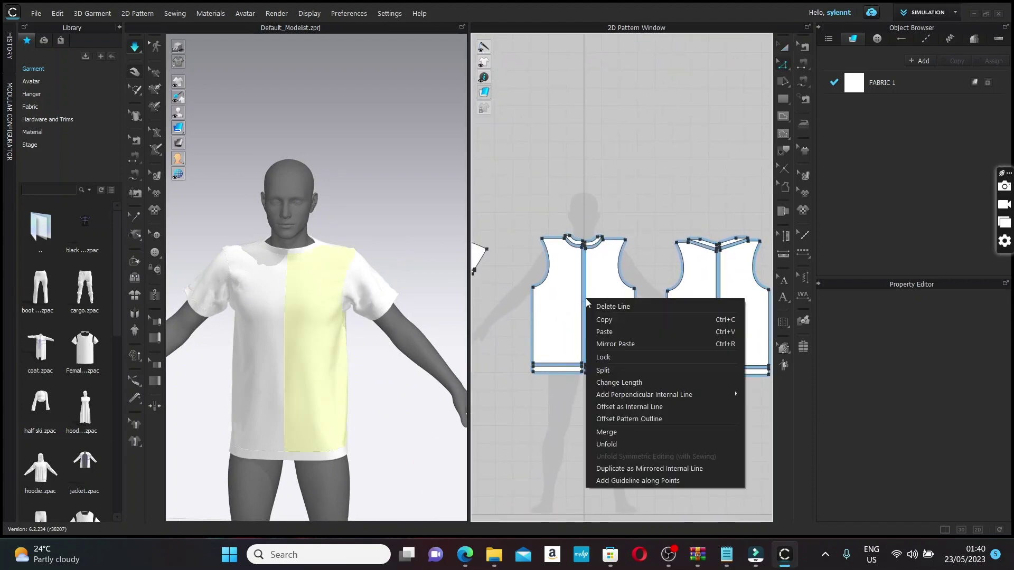
{"action": "left_click", "coordinate": [619, 436]}
{"action": "right_click", "coordinate": [722, 315]}
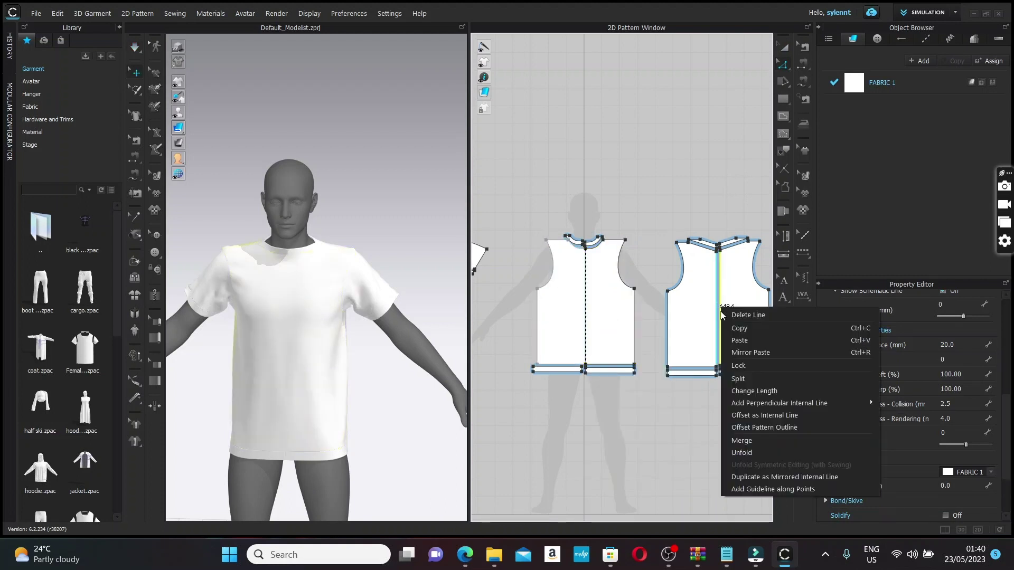
{"action": "left_click", "coordinate": [745, 442]}
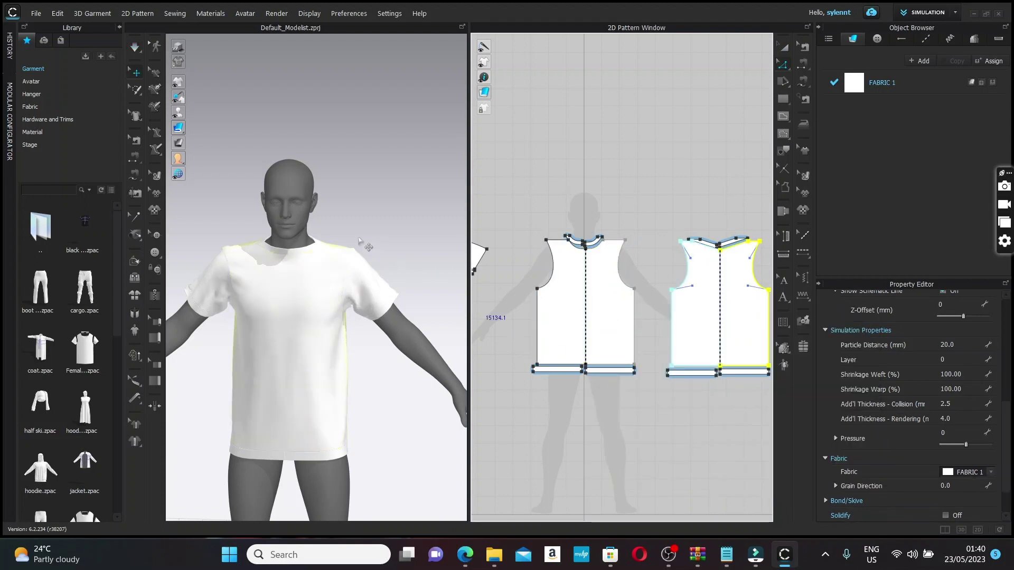
Step: Merge the two halves of the front hem band and of the back hem band along their centre edges
{"action": "scroll", "coordinate": [596, 376], "scroll_direction": "up", "scroll_amount": 5}
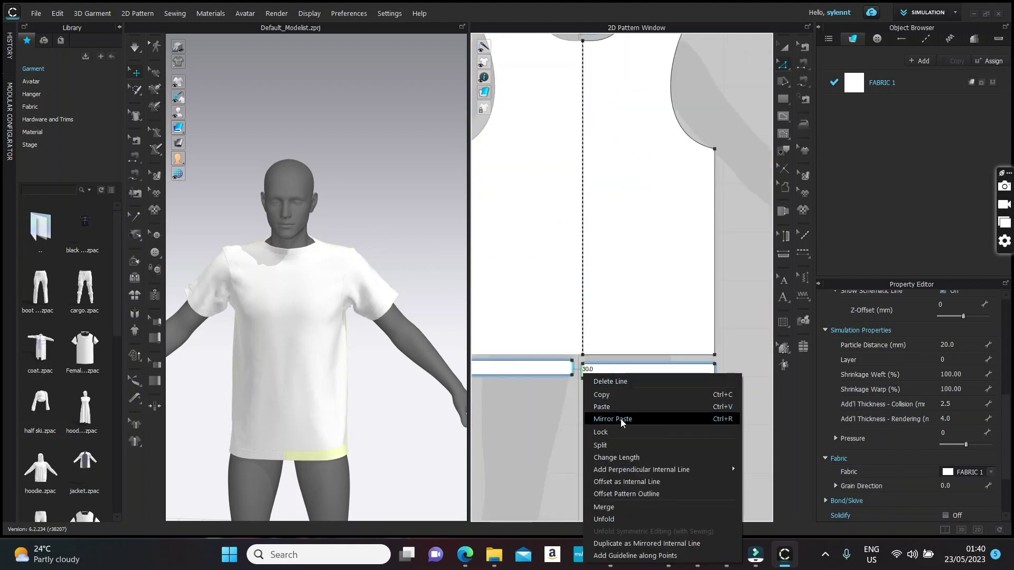
{"action": "left_click", "coordinate": [623, 507]}
{"action": "middle_click_drag", "start_coordinate": [668, 349], "coordinate": [347, 343]}
{"action": "right_click", "coordinate": [640, 375]}
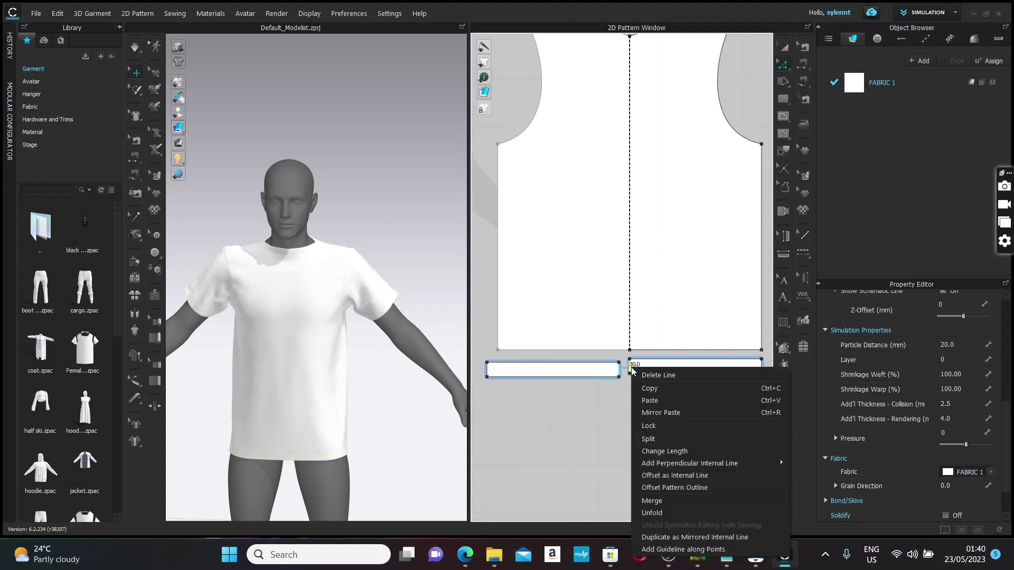
{"action": "left_click", "coordinate": [660, 499]}
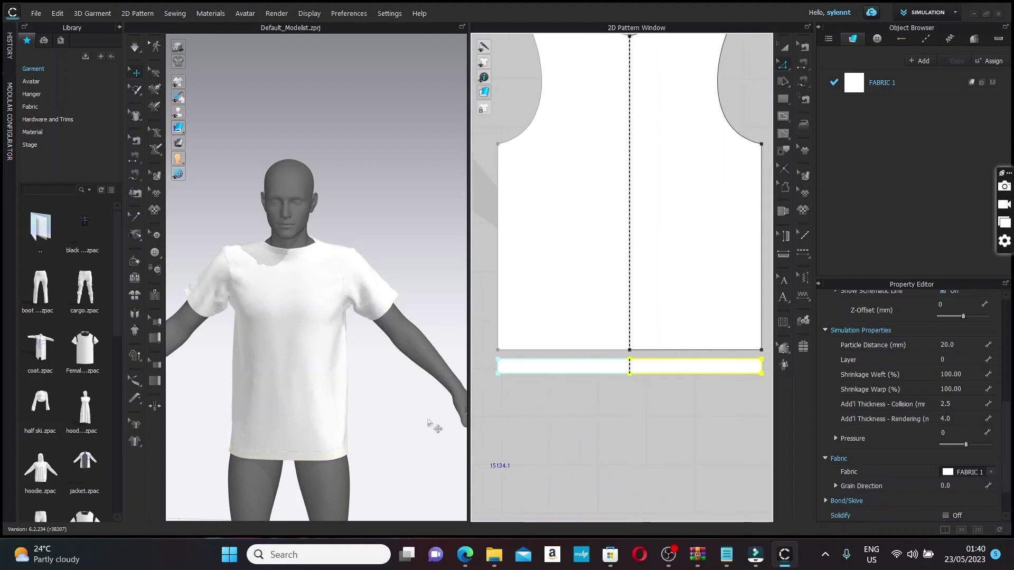
Step: Merge the two halves of the front neckline band and of the back neckline band along their centre edges
{"action": "scroll", "coordinate": [616, 287], "scroll_direction": "down", "scroll_amount": 5}
{"action": "right_click_drag", "start_coordinate": [651, 299], "coordinate": [680, 311]}
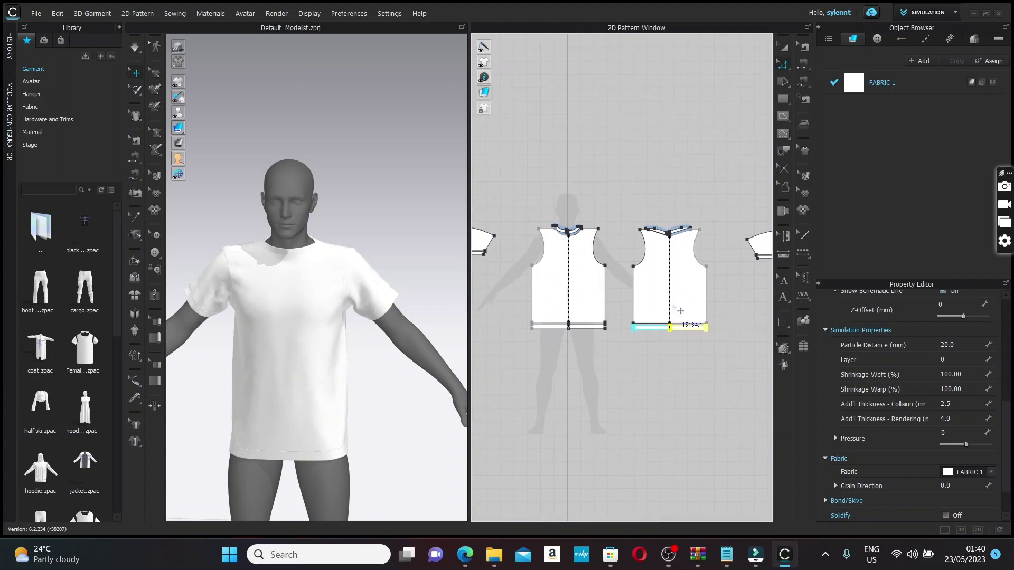
{"action": "scroll", "coordinate": [578, 208], "scroll_direction": "up", "scroll_amount": 8}
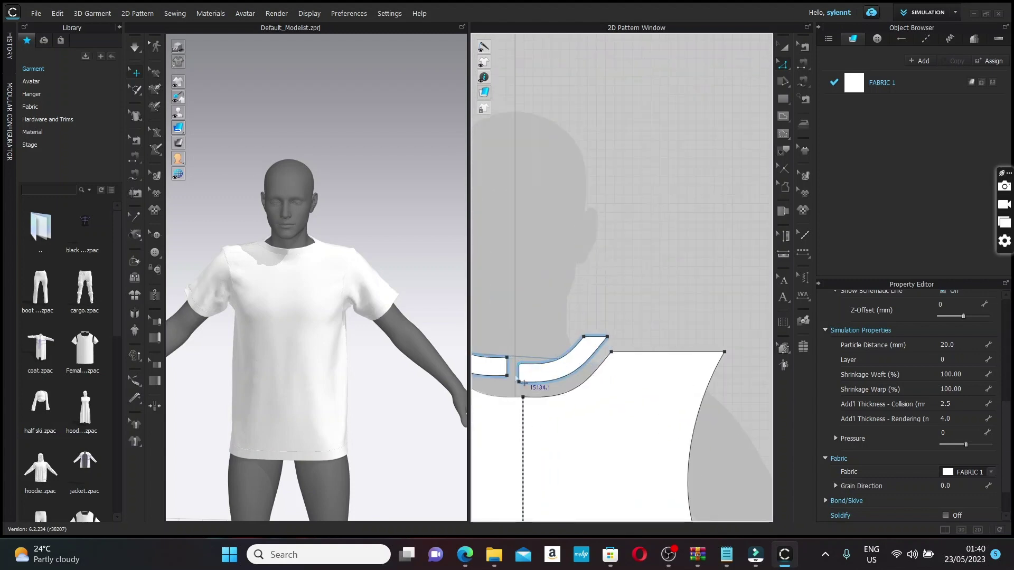
{"action": "right_click", "coordinate": [528, 379]}
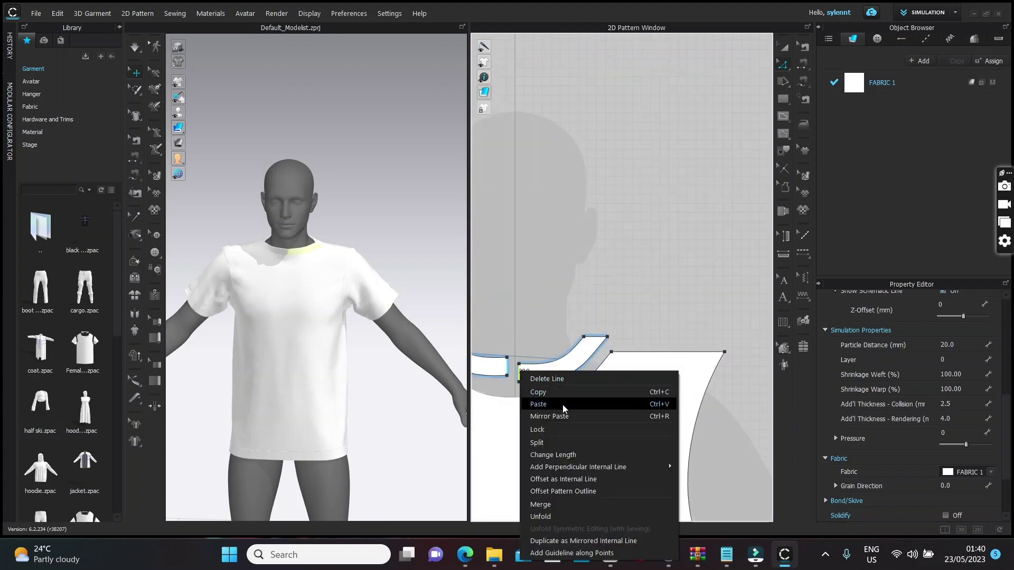
{"action": "left_click", "coordinate": [552, 510]}
{"action": "middle_click_drag", "start_coordinate": [672, 341], "coordinate": [35, 269]}
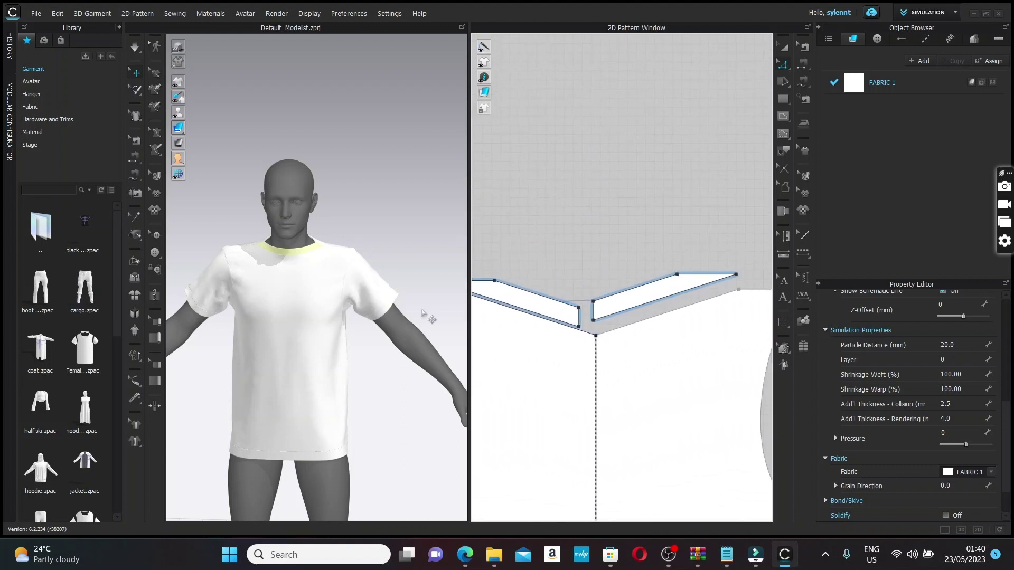
{"action": "right_click", "coordinate": [594, 311]}
{"action": "left_click", "coordinate": [615, 442]}
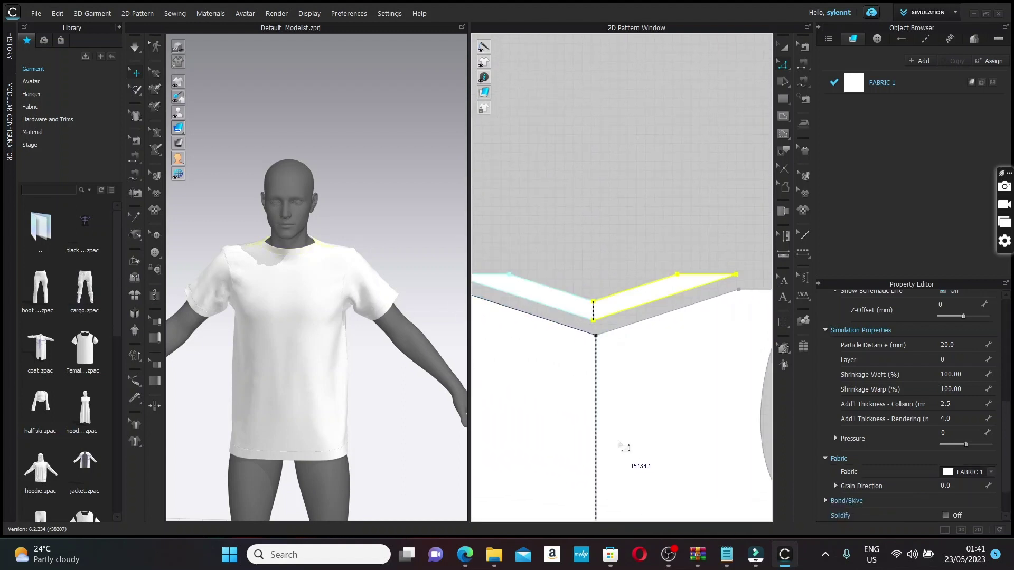
Step: Clear the pattern selection, simulate the merged garment, and check the sleeves and their bands on the avatar
{"action": "scroll", "coordinate": [628, 380], "scroll_direction": "down", "scroll_amount": 3}
{"action": "scroll", "coordinate": [630, 380], "scroll_direction": "down", "scroll_amount": 4}
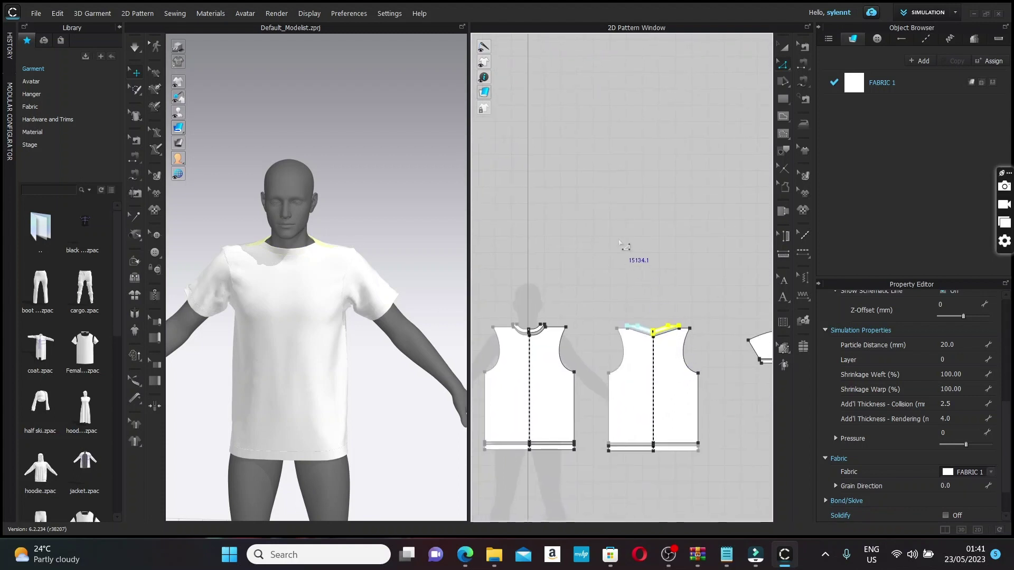
{"action": "left_click", "coordinate": [619, 251]}
{"action": "key", "text": "space"}
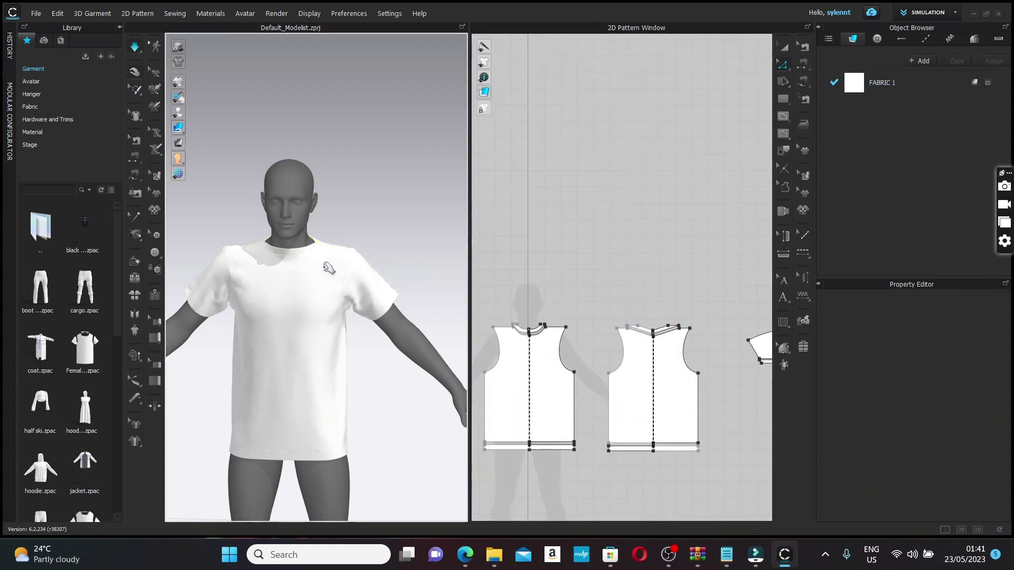
{"action": "right_click_drag", "start_coordinate": [330, 265], "coordinate": [351, 254]}
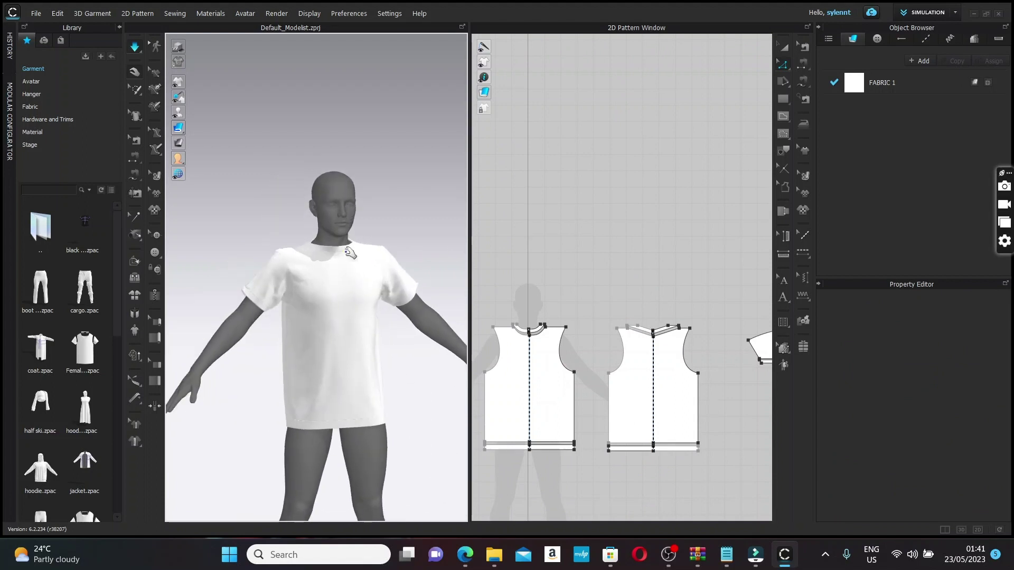
{"action": "left_click", "coordinate": [240, 296]}
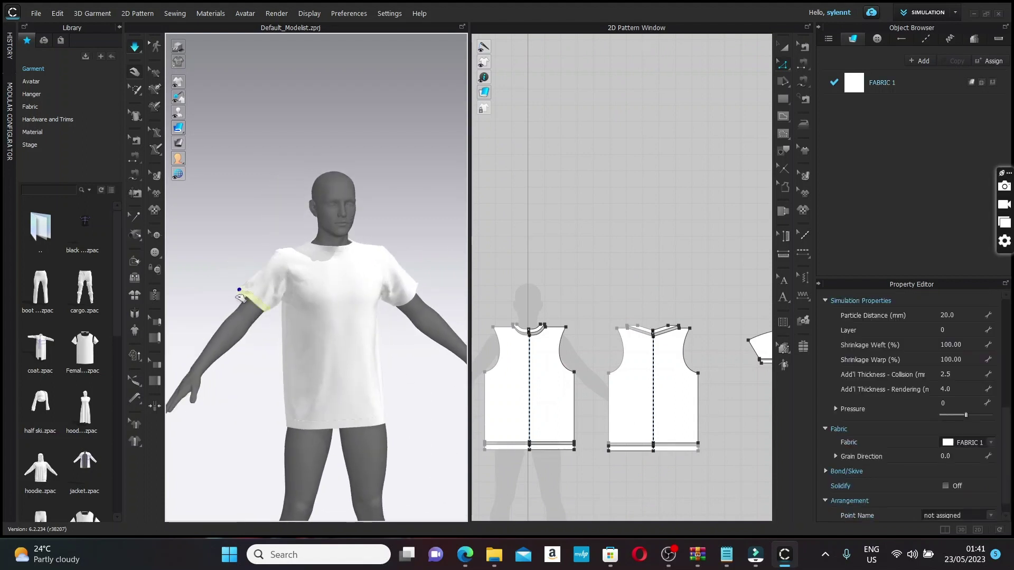
{"action": "left_click", "coordinate": [266, 262]}
{"action": "right_click_drag", "start_coordinate": [332, 292], "coordinate": [301, 292]}
{"action": "left_click", "coordinate": [285, 293]}
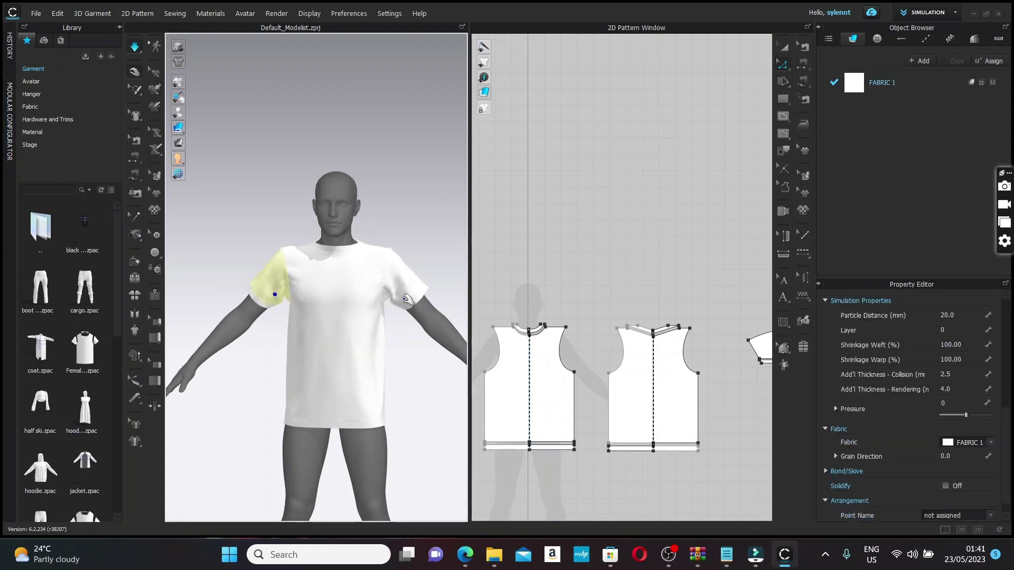
{"action": "left_click", "coordinate": [406, 222]}
{"action": "scroll", "coordinate": [417, 270], "scroll_direction": "down", "scroll_amount": 3}
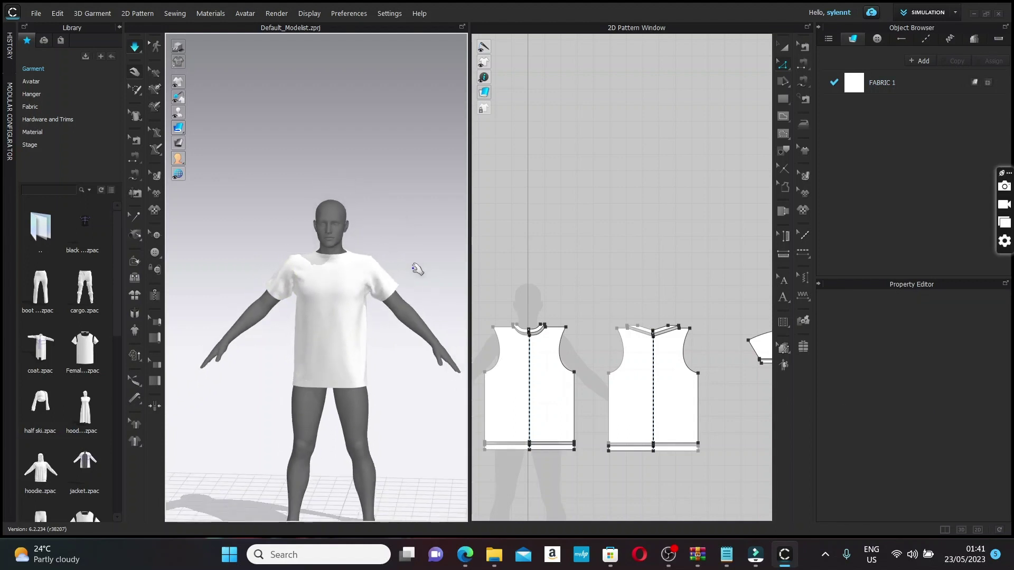
{"action": "scroll", "coordinate": [417, 270], "scroll_direction": "up", "scroll_amount": 1}
{"action": "scroll", "coordinate": [574, 379], "scroll_direction": "down", "scroll_amount": 3}
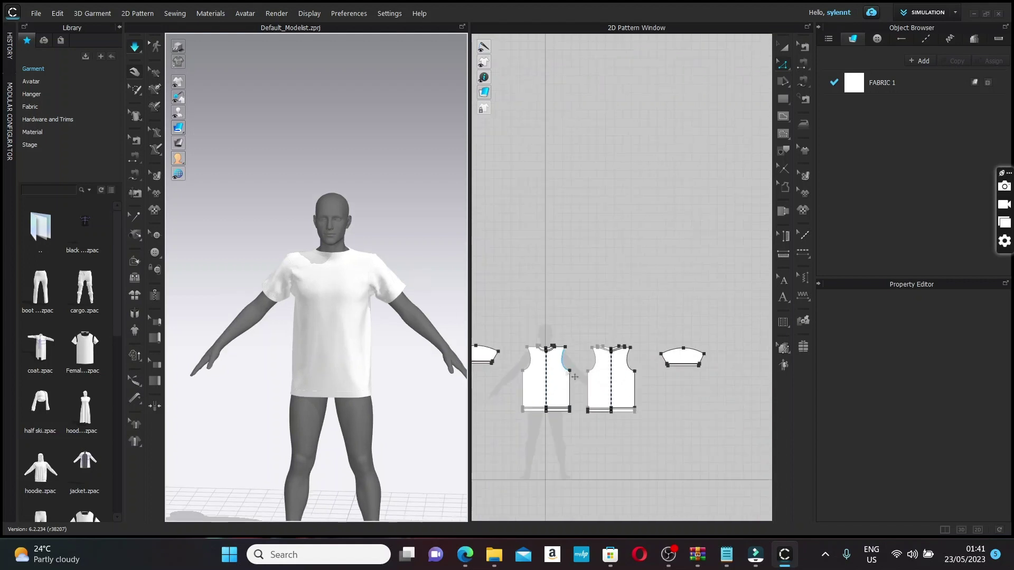
{"action": "scroll", "coordinate": [574, 378], "scroll_direction": "up", "scroll_amount": 2}
{"action": "scroll", "coordinate": [574, 379], "scroll_direction": "up", "scroll_amount": 3}
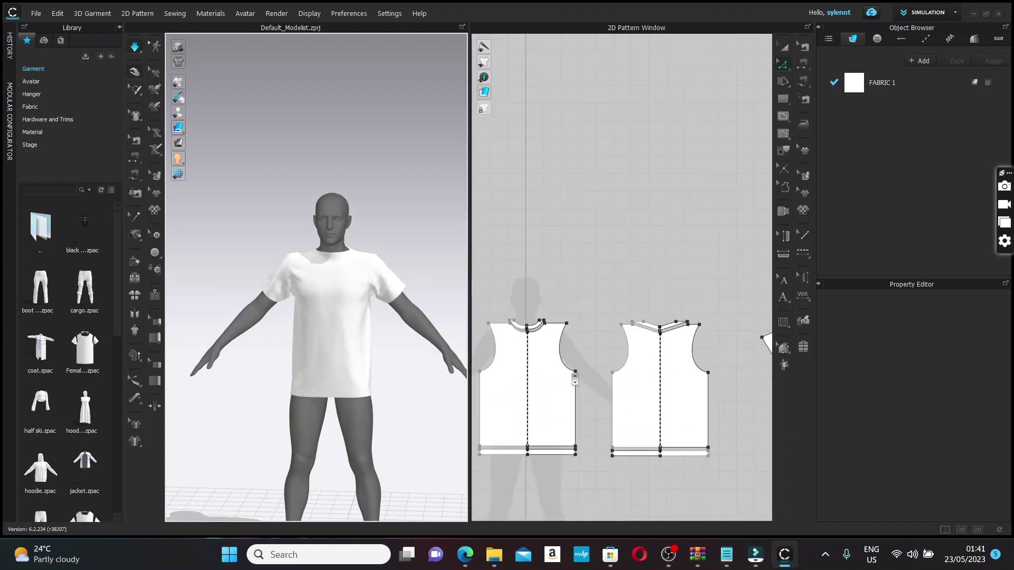
{"action": "scroll", "coordinate": [578, 380], "scroll_direction": "down", "scroll_amount": 3}
{"action": "scroll", "coordinate": [610, 314], "scroll_direction": "down", "scroll_amount": 2}
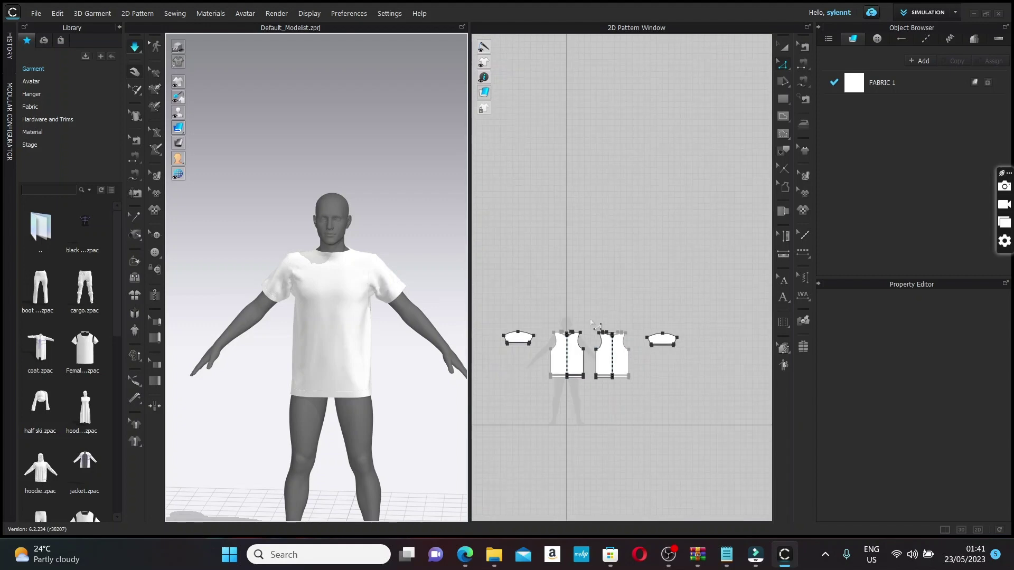
{"action": "scroll", "coordinate": [412, 267], "scroll_direction": "up", "scroll_amount": 2}
{"action": "scroll", "coordinate": [412, 267], "scroll_direction": "down", "scroll_amount": 1}
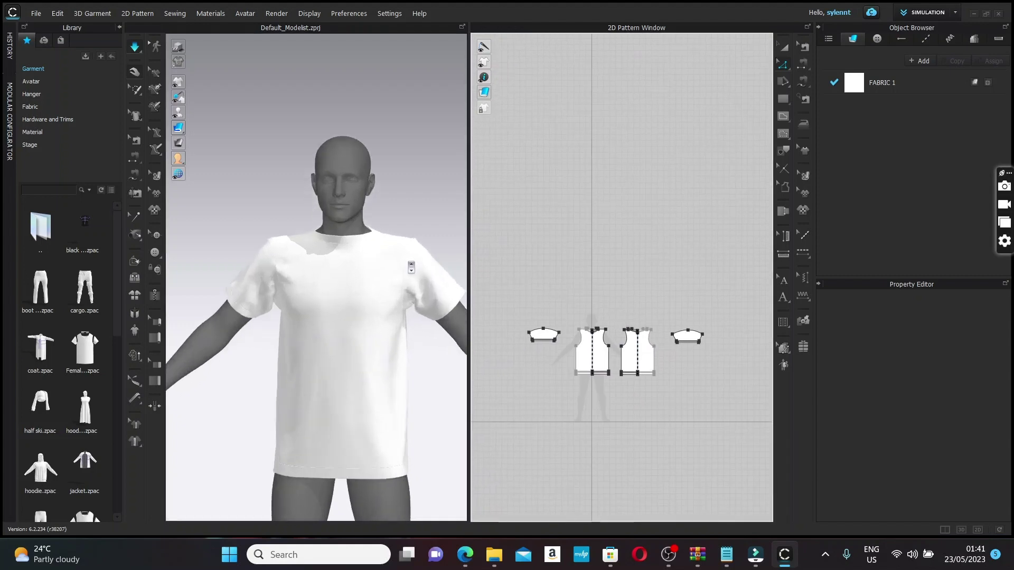
{"action": "scroll", "coordinate": [411, 270], "scroll_direction": "up", "scroll_amount": 2}
{"action": "scroll", "coordinate": [412, 270], "scroll_direction": "down", "scroll_amount": 2}
{"action": "scroll", "coordinate": [411, 264], "scroll_direction": "up", "scroll_amount": 1}
{"action": "scroll", "coordinate": [411, 264], "scroll_direction": "down", "scroll_amount": 2}
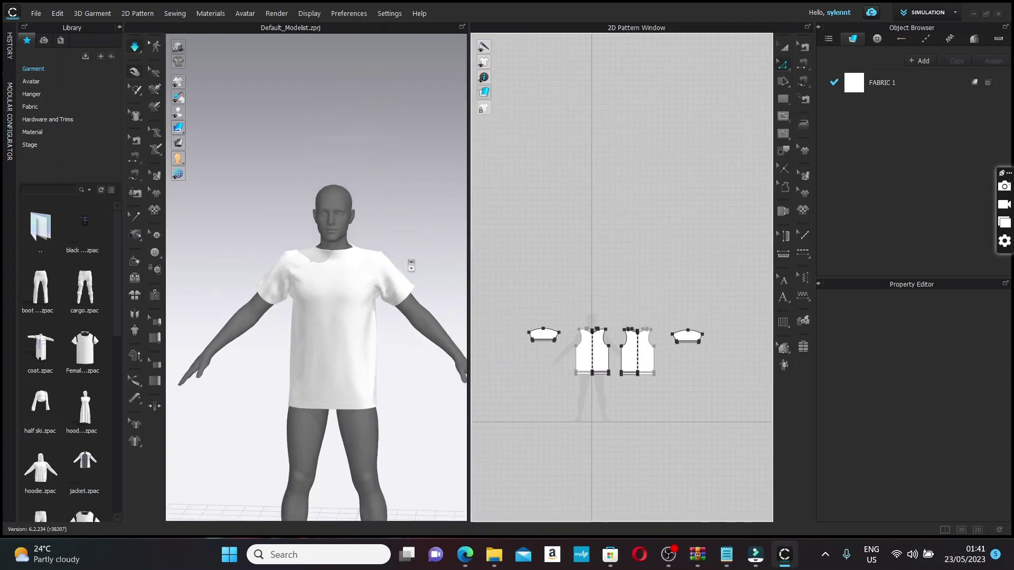
{"action": "scroll", "coordinate": [412, 264], "scroll_direction": "up", "scroll_amount": 2}
{"action": "scroll", "coordinate": [411, 264], "scroll_direction": "down", "scroll_amount": 1}
{"action": "scroll", "coordinate": [411, 264], "scroll_direction": "up", "scroll_amount": 2}
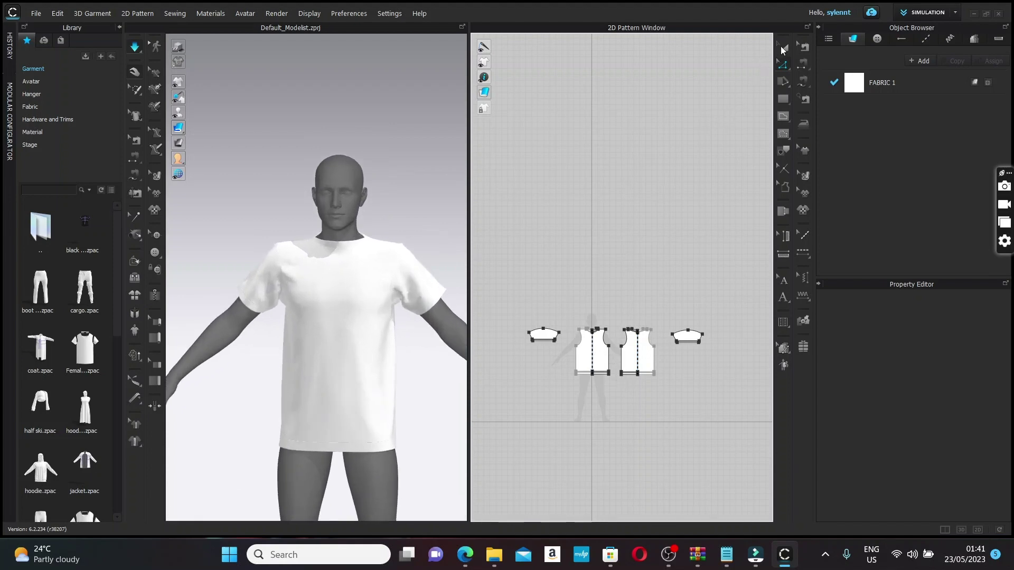
Step: Change the colour of FABRIC 1 to black (000000) and clear the pattern selection
{"action": "left_click", "coordinate": [782, 50]}
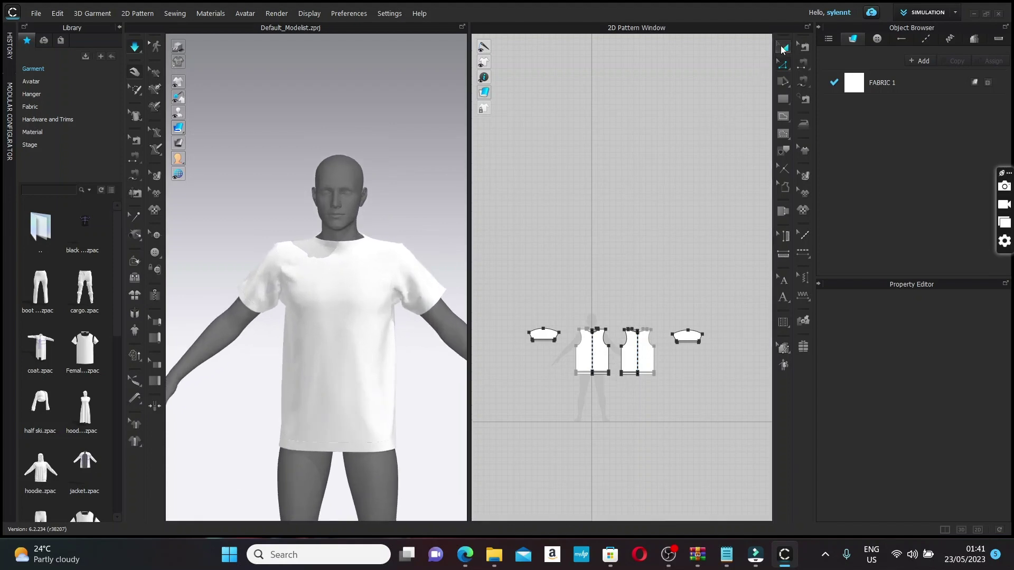
{"action": "left_click", "coordinate": [883, 88]}
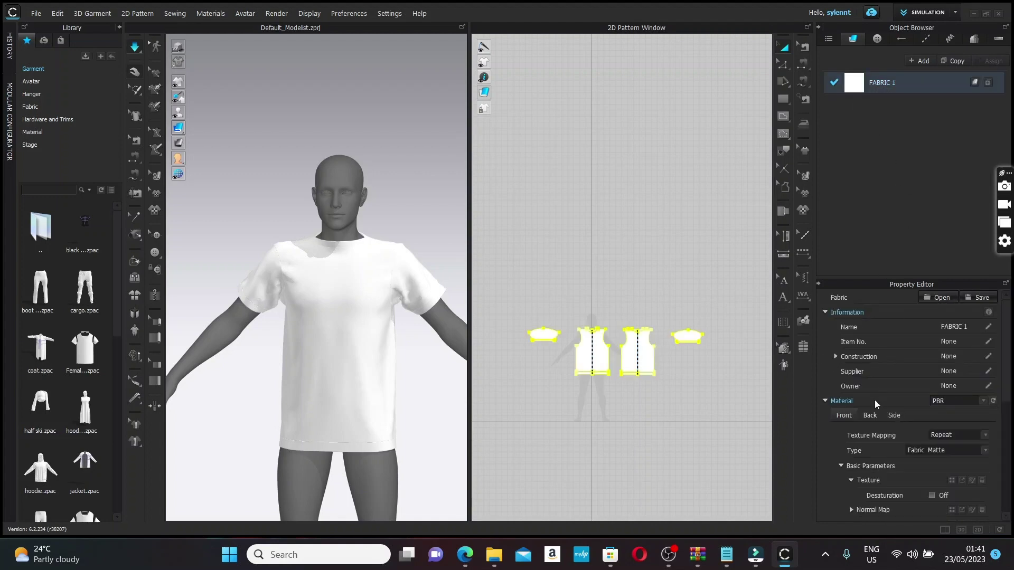
{"action": "scroll", "coordinate": [886, 404], "scroll_direction": "down", "scroll_amount": 1}
{"action": "scroll", "coordinate": [887, 404], "scroll_direction": "down", "scroll_amount": 3}
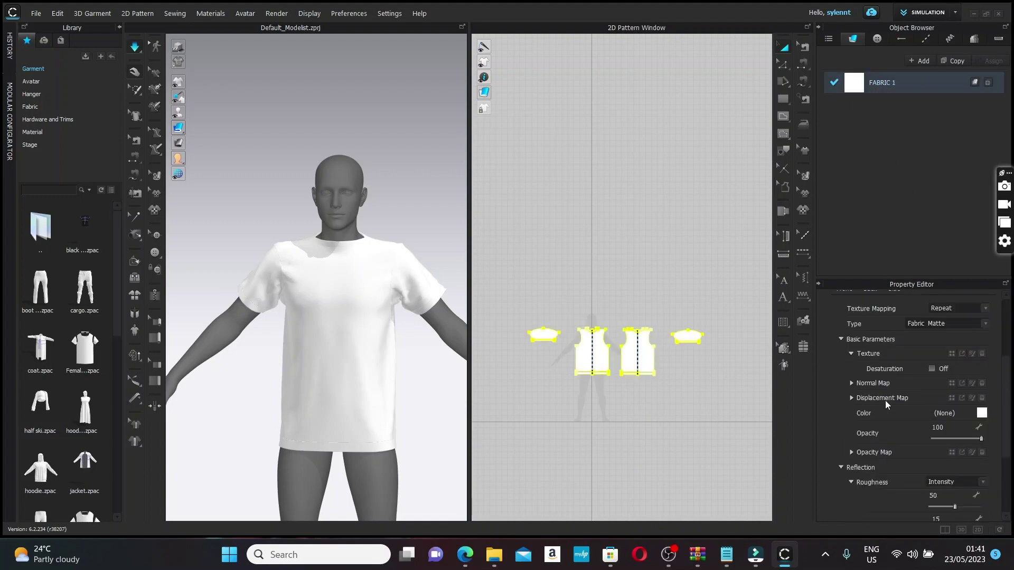
{"action": "left_click", "coordinate": [981, 413]}
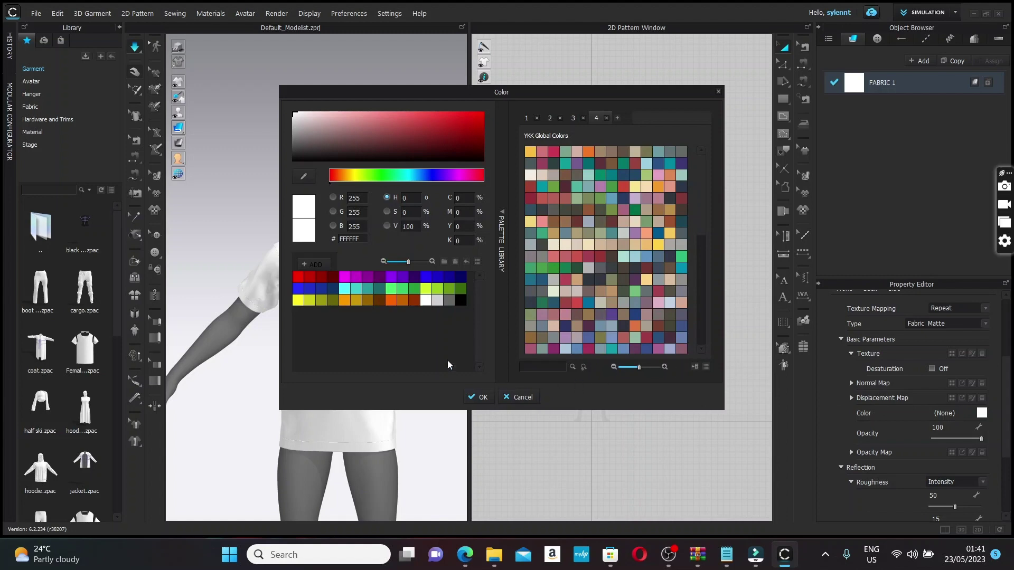
{"action": "left_click", "coordinate": [460, 300]}
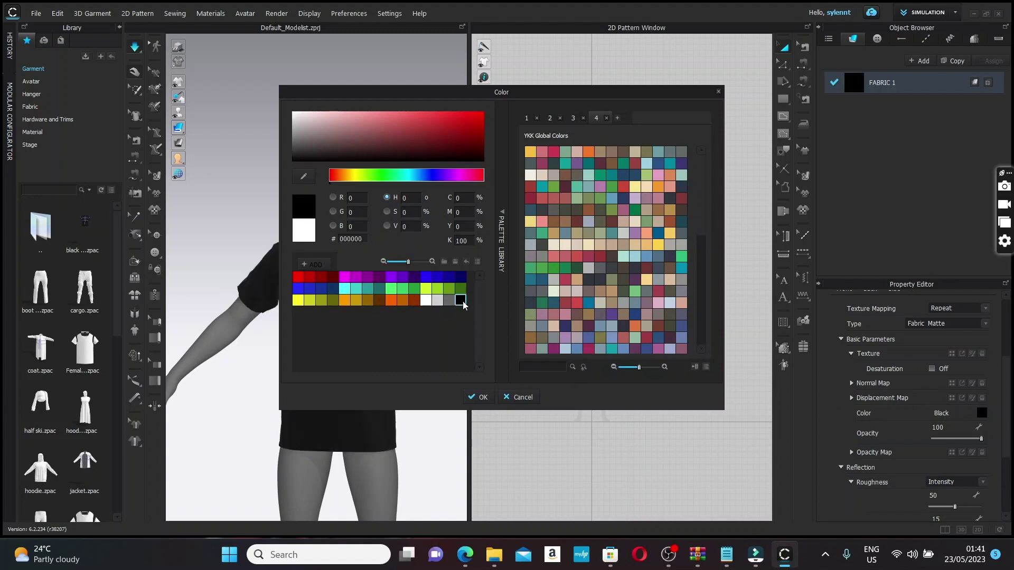
{"action": "left_click", "coordinate": [477, 397]}
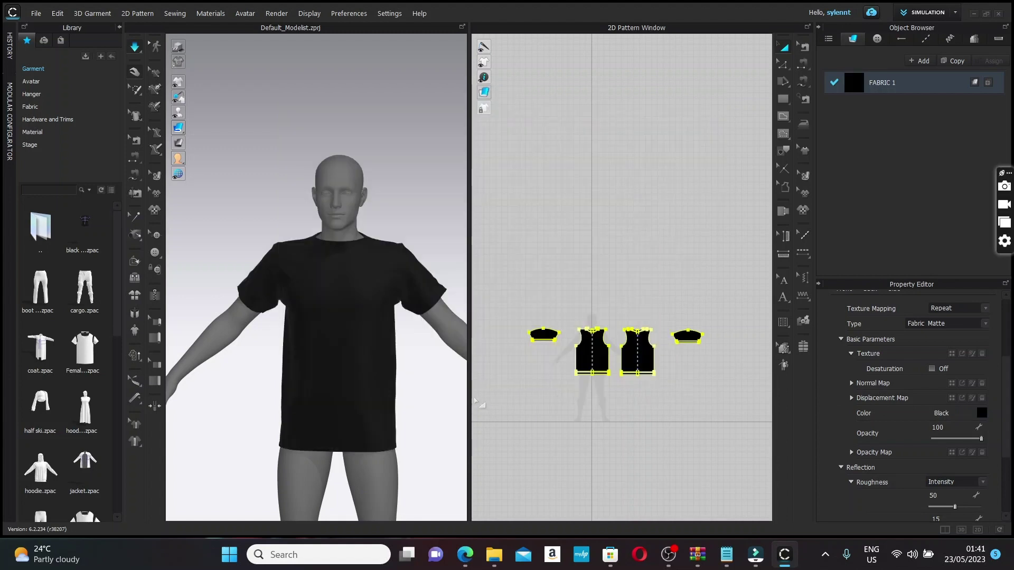
{"action": "scroll", "coordinate": [621, 349], "scroll_direction": "up", "scroll_amount": 5}
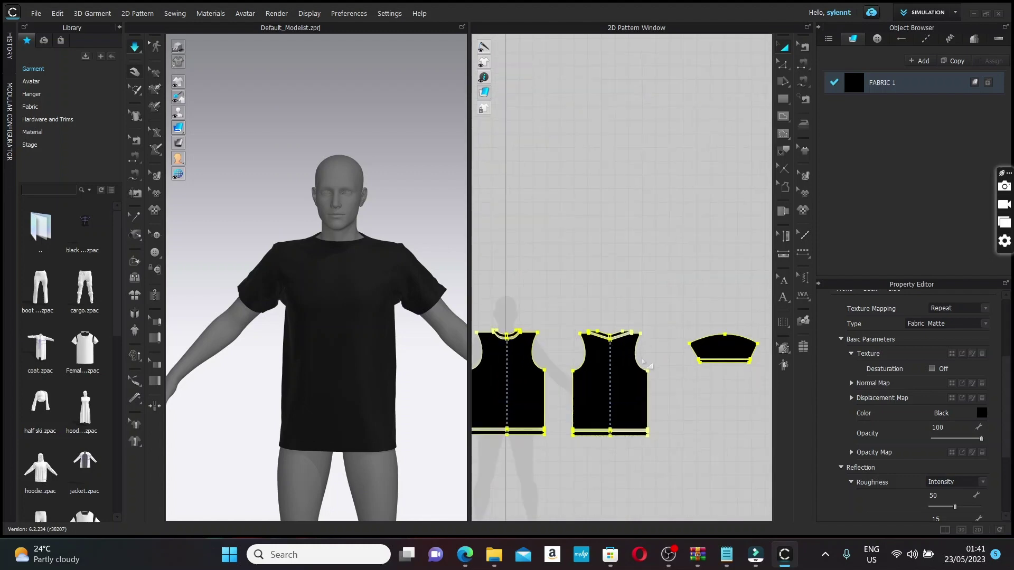
{"action": "scroll", "coordinate": [631, 364], "scroll_direction": "down", "scroll_amount": 5}
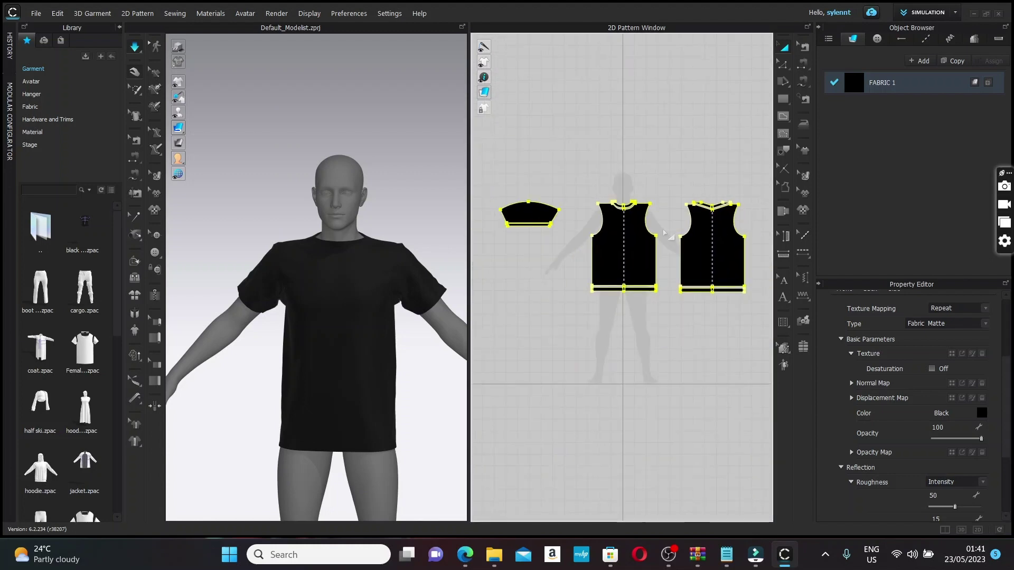
{"action": "left_click", "coordinate": [681, 117]}
Step: Assign the neckline bands, front and back hem bands, and both sleeve bands to a new fabric
{"action": "scroll", "coordinate": [518, 240], "scroll_direction": "up", "scroll_amount": 2}
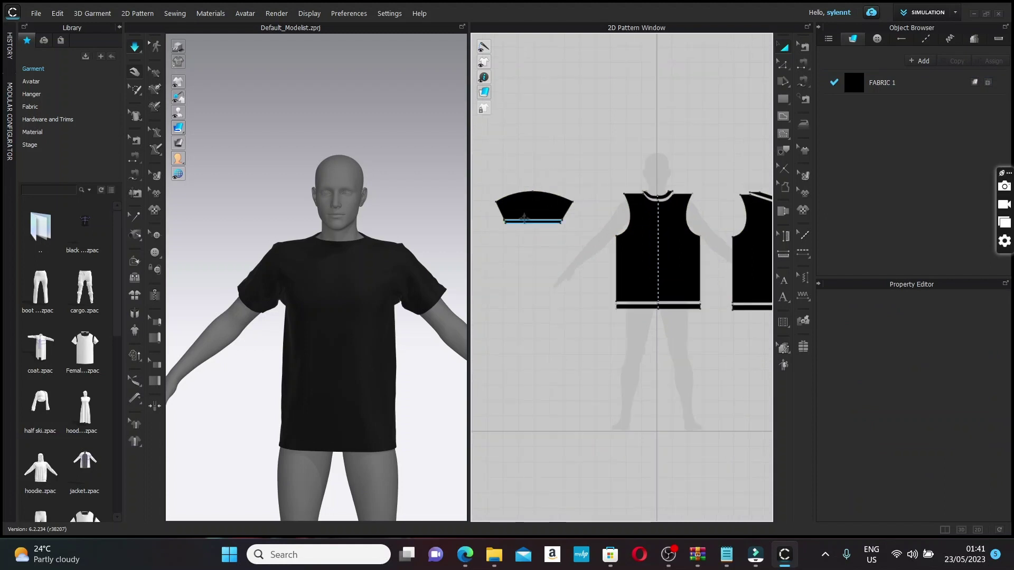
{"action": "left_click", "coordinate": [526, 220]}
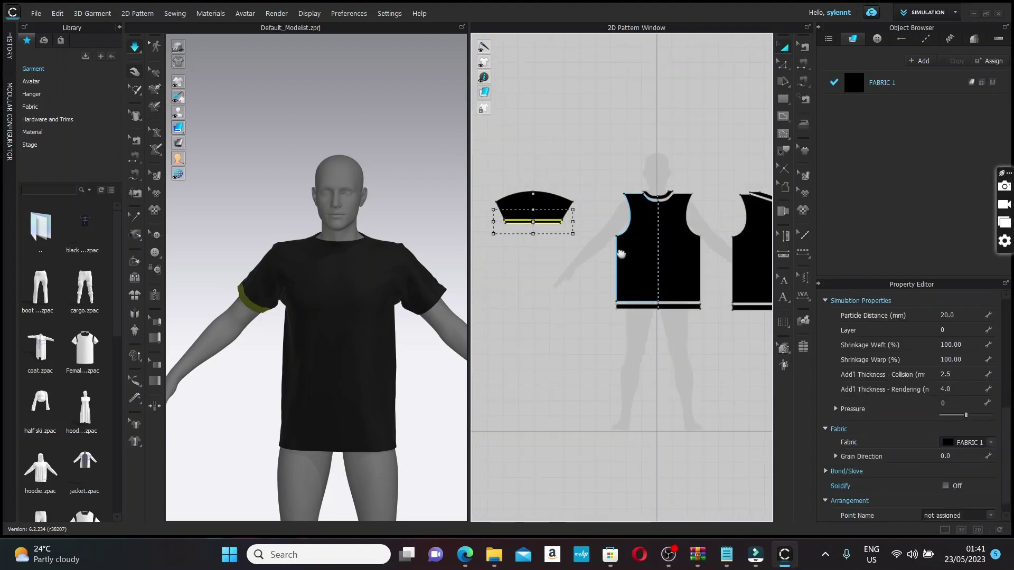
{"action": "middle_click_drag", "start_coordinate": [622, 255], "coordinate": [519, 256]}
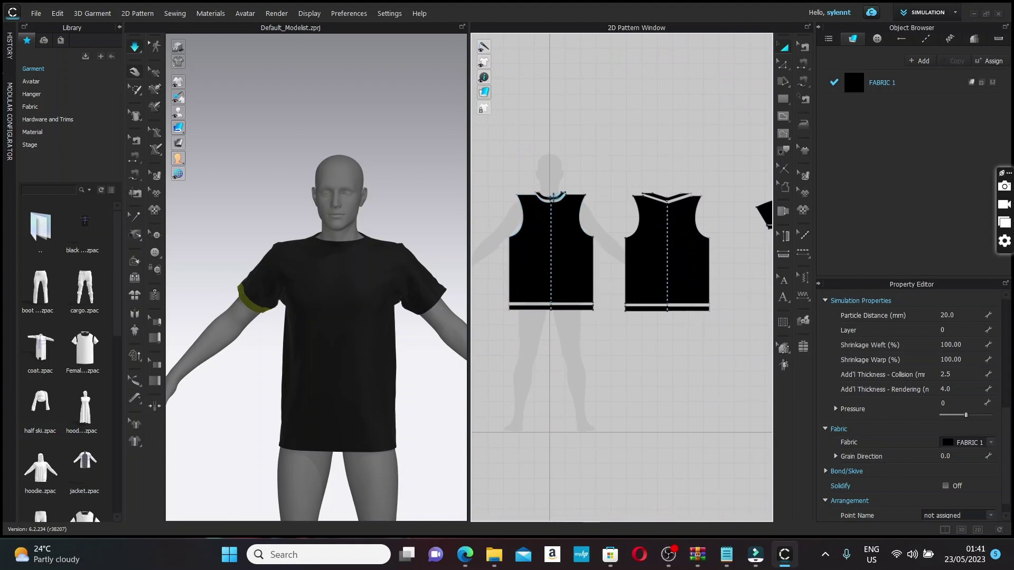
{"action": "left_click", "coordinate": [547, 197]}
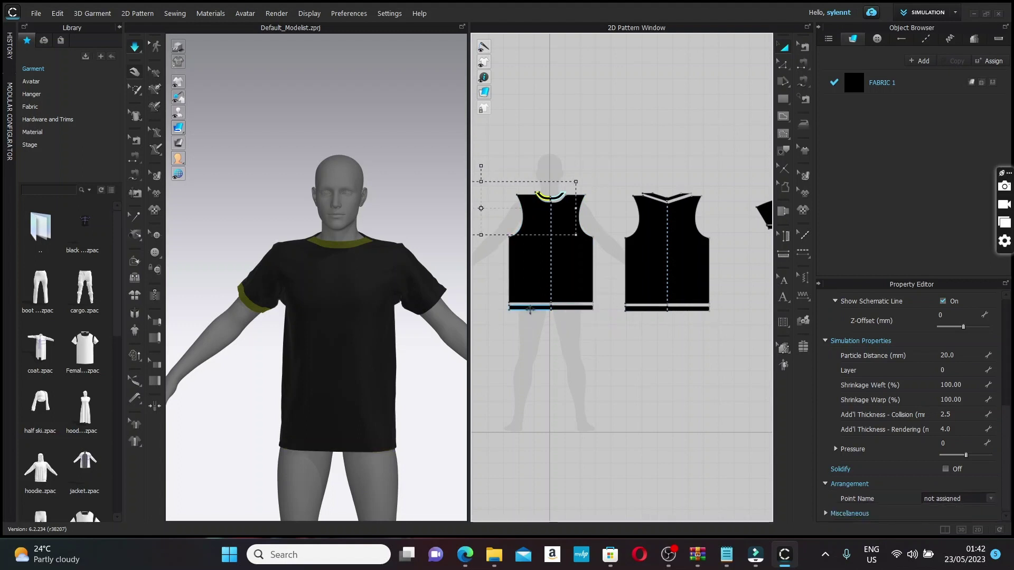
{"action": "left_click", "coordinate": [529, 310], "text": "shift"}
{"action": "left_click", "coordinate": [648, 310], "text": "shift"}
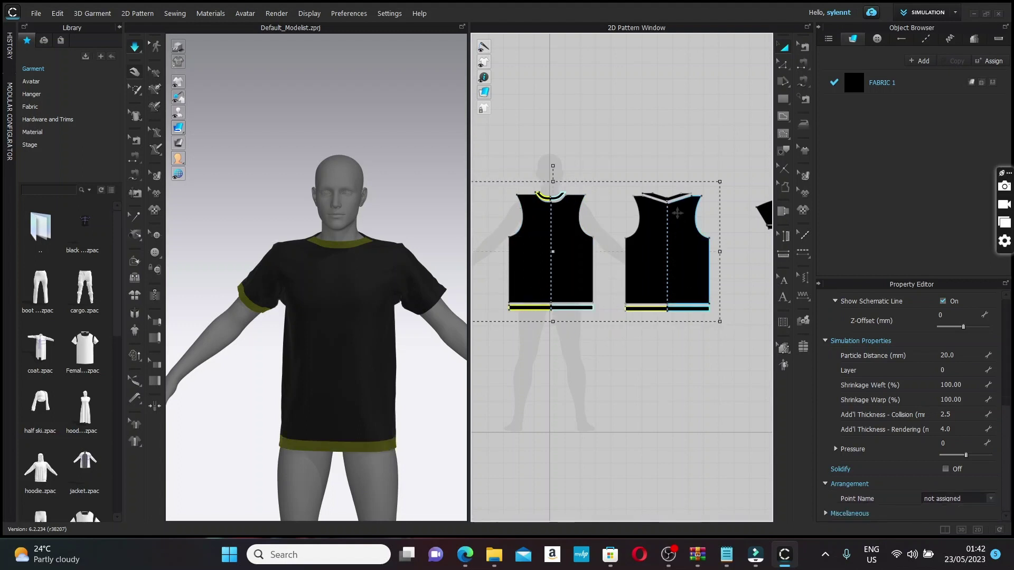
{"action": "middle_click_drag", "start_coordinate": [701, 241], "coordinate": [588, 242]}
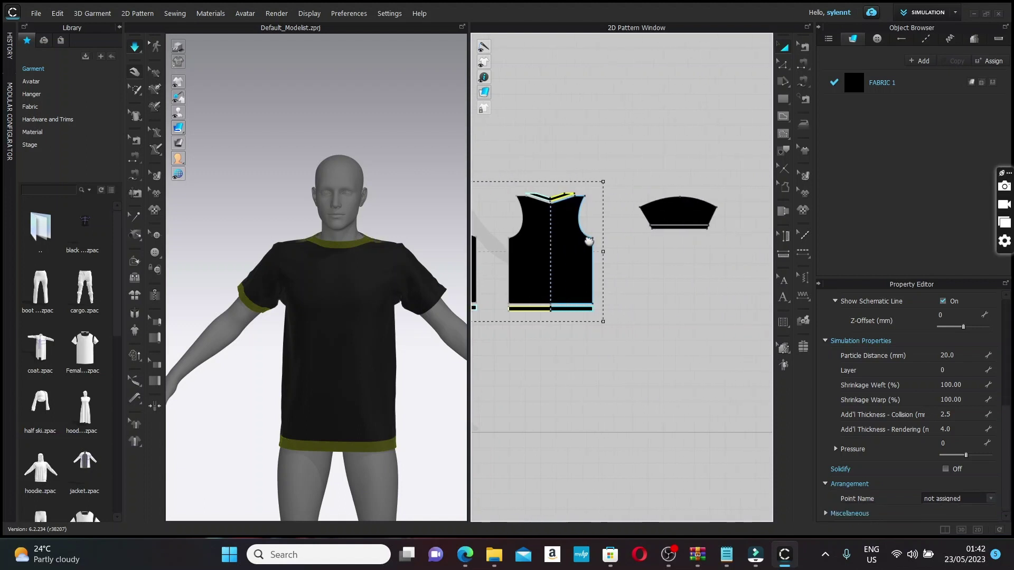
{"action": "left_click", "coordinate": [663, 226], "text": "shift"}
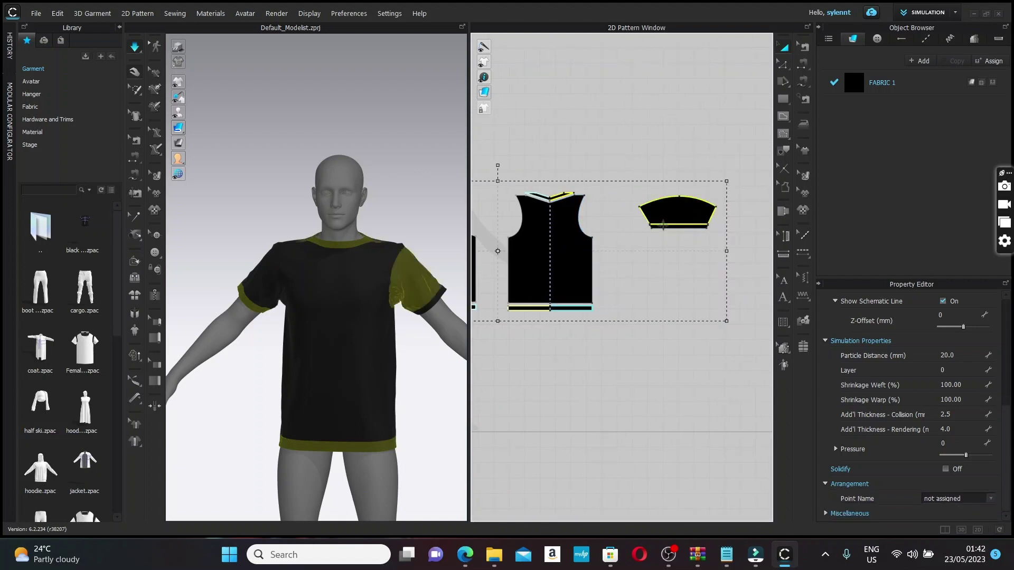
{"action": "left_click", "coordinate": [663, 227], "text": "shift"}
{"action": "left_click", "coordinate": [664, 229], "text": "shift"}
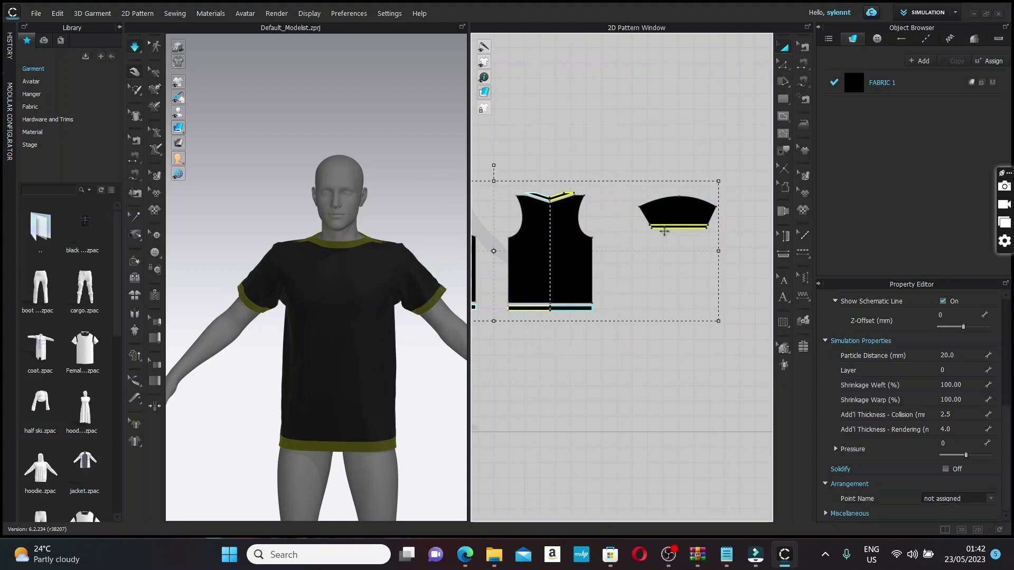
{"action": "right_click", "coordinate": [664, 232]}
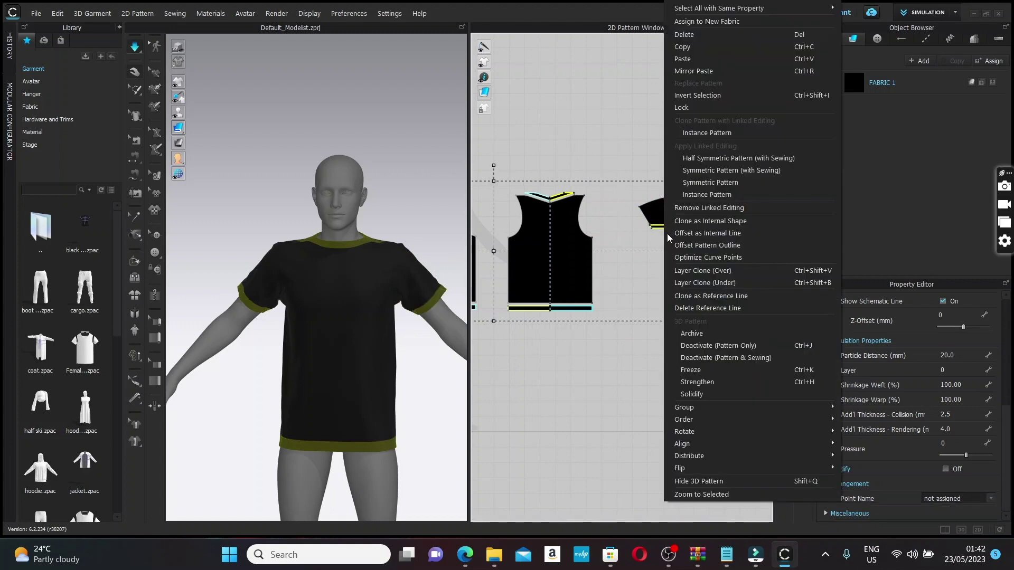
{"action": "left_click", "coordinate": [704, 21]}
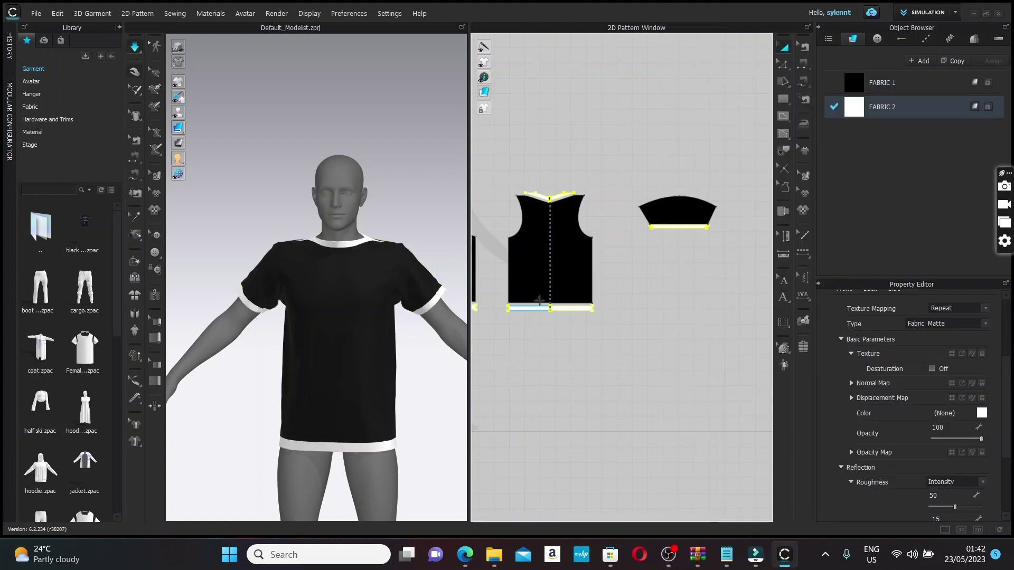
Step: Change the colour of FABRIC 2, used for all the bands, to black and clear the pattern selection
{"action": "scroll", "coordinate": [537, 298], "scroll_direction": "down", "scroll_amount": 2}
{"action": "scroll", "coordinate": [407, 317], "scroll_direction": "down", "scroll_amount": 1}
{"action": "right_click_drag", "start_coordinate": [397, 312], "coordinate": [351, 340]}
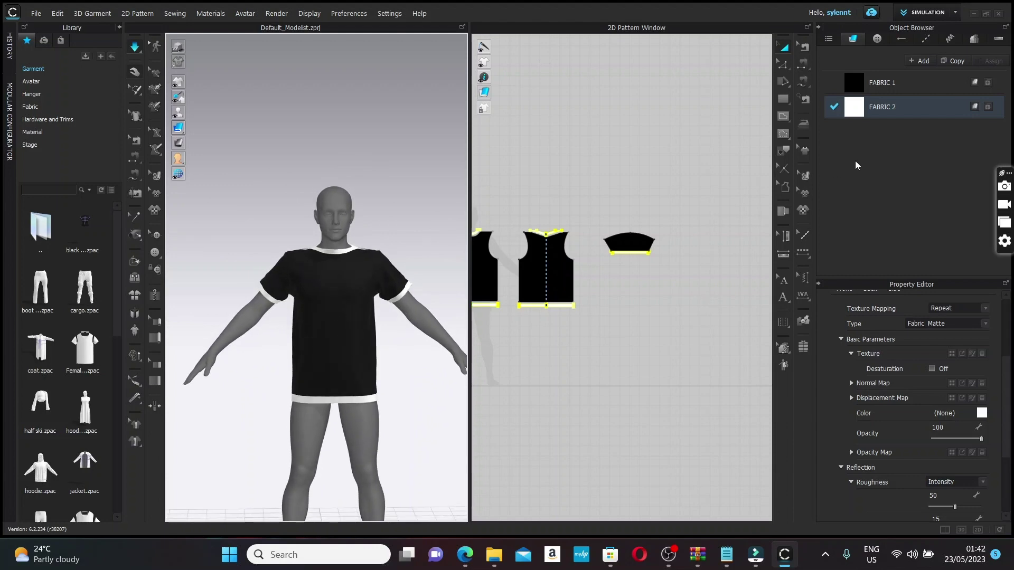
{"action": "left_click", "coordinate": [982, 413]}
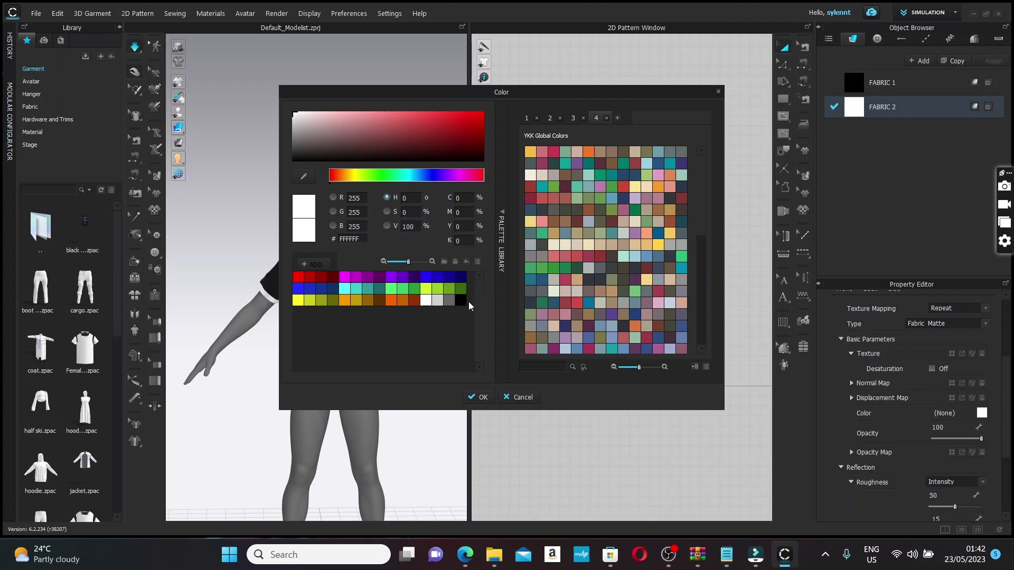
{"action": "left_click", "coordinate": [461, 300]}
{"action": "left_click", "coordinate": [478, 397]}
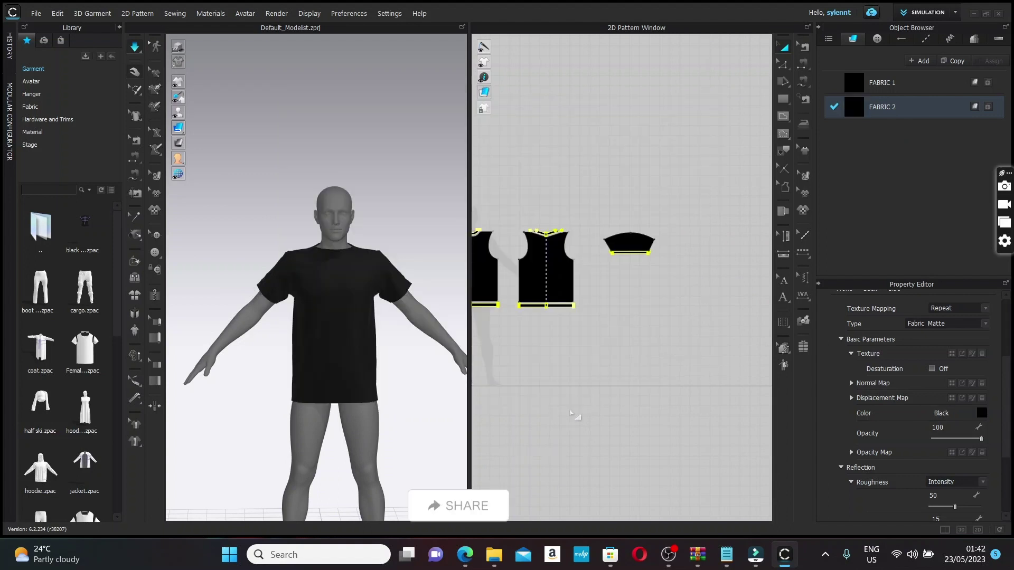
{"action": "scroll", "coordinate": [627, 373], "scroll_direction": "down", "scroll_amount": 3}
{"action": "middle_click_drag", "start_coordinate": [627, 374], "coordinate": [691, 389]}
{"action": "scroll", "coordinate": [690, 390], "scroll_direction": "up", "scroll_amount": 2}
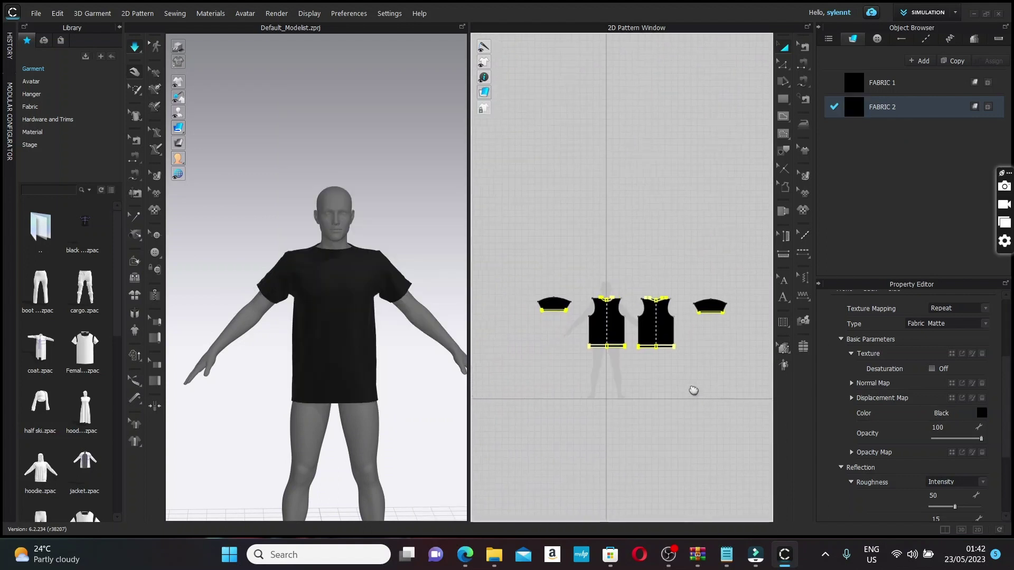
{"action": "scroll", "coordinate": [675, 390], "scroll_direction": "up", "scroll_amount": 1}
{"action": "left_click", "coordinate": [841, 239]}
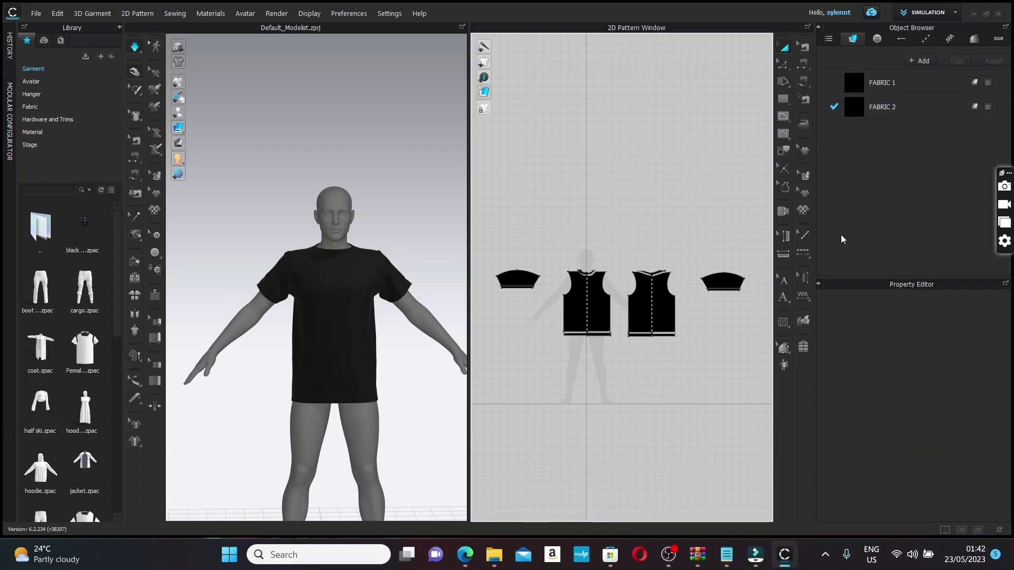
Step: Give FABRIC 1 the Cotton_Heavy_Canvas_NRM normal map at intensity 100 and check its texture on the avatar
{"action": "left_click", "coordinate": [890, 89]}
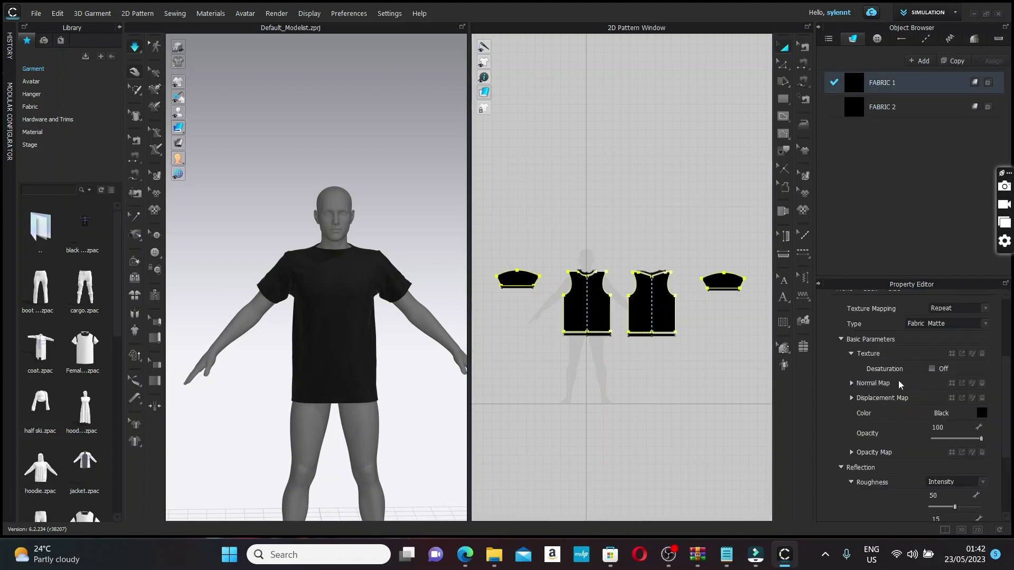
{"action": "left_click", "coordinate": [951, 386]}
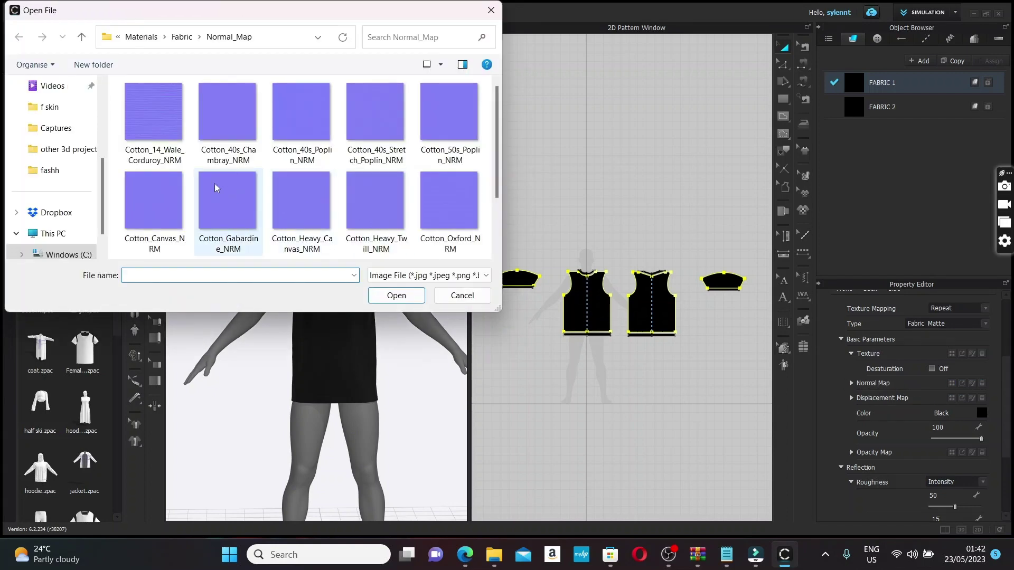
{"action": "left_click", "coordinate": [321, 191]}
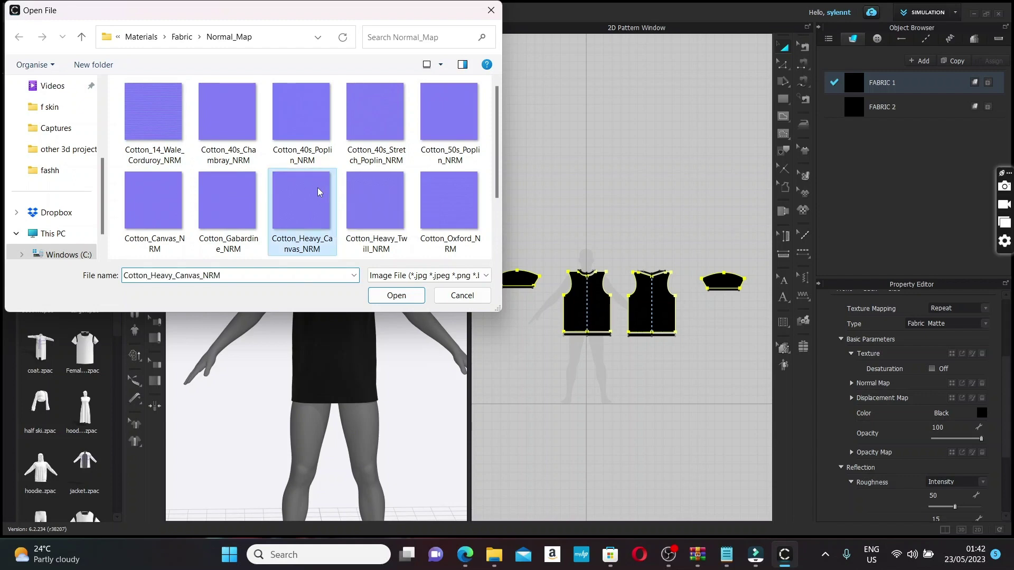
{"action": "left_click", "coordinate": [396, 295]}
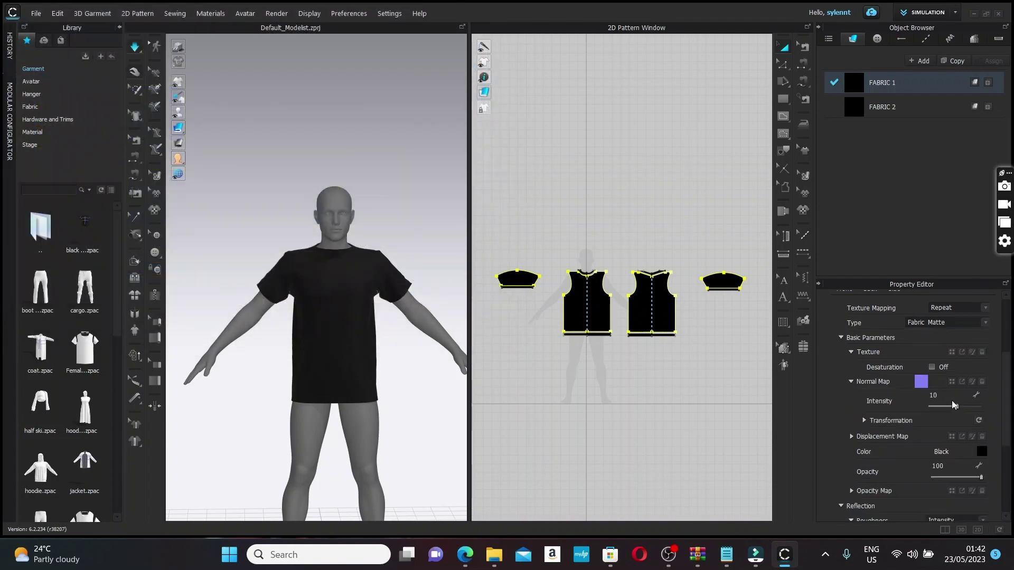
{"action": "left_click", "coordinate": [953, 406]}
{"action": "left_click", "coordinate": [981, 407]}
{"action": "scroll", "coordinate": [378, 290], "scroll_direction": "up", "scroll_amount": 10}
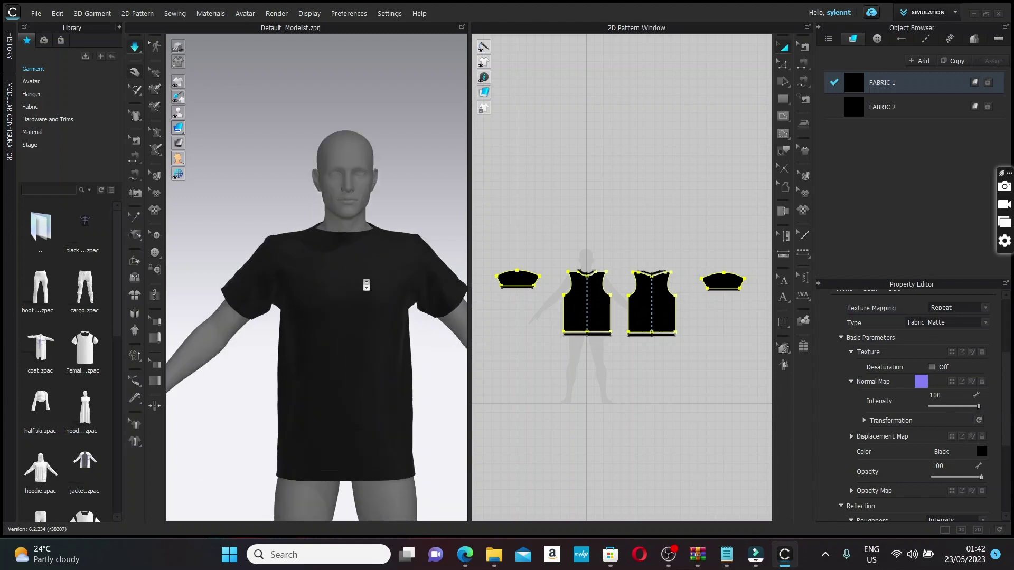
{"action": "scroll", "coordinate": [370, 288], "scroll_direction": "up", "scroll_amount": 5}
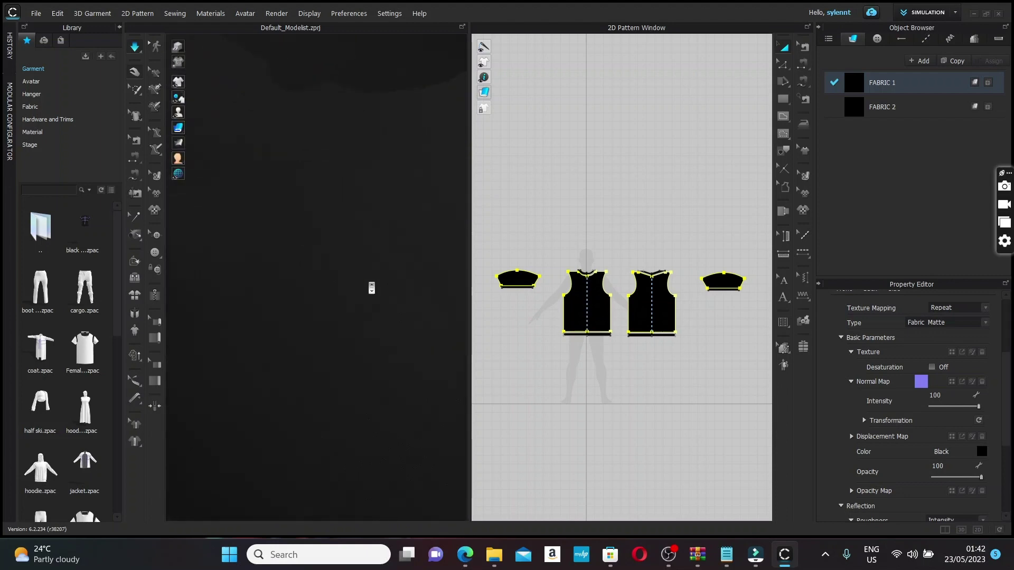
{"action": "scroll", "coordinate": [370, 285], "scroll_direction": "down", "scroll_amount": 15}
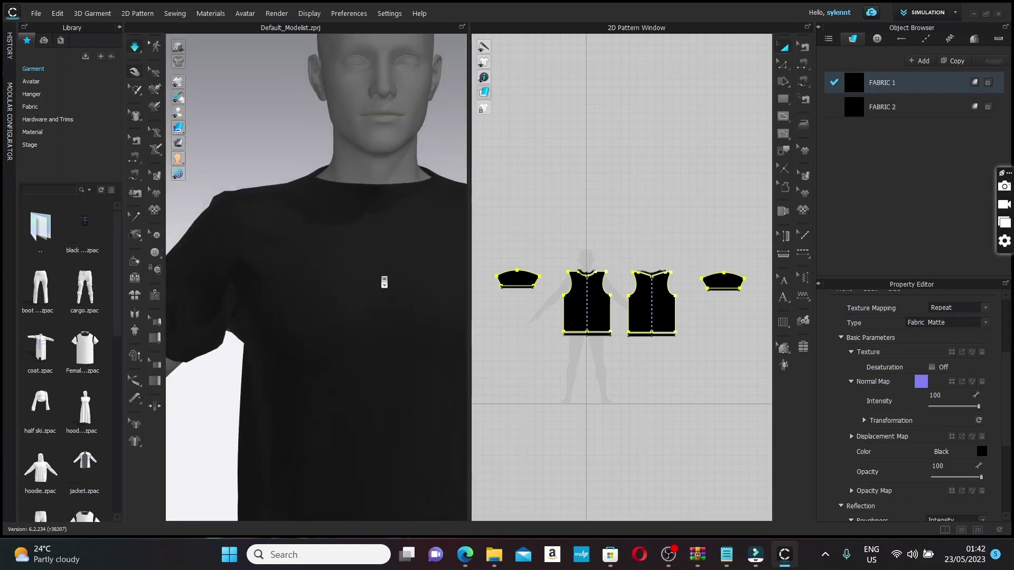
Step: Give FABRIC 2 the Cotton_14_Wale_Corduroy_NRM normal map at intensity 100
{"action": "left_click", "coordinate": [881, 107]}
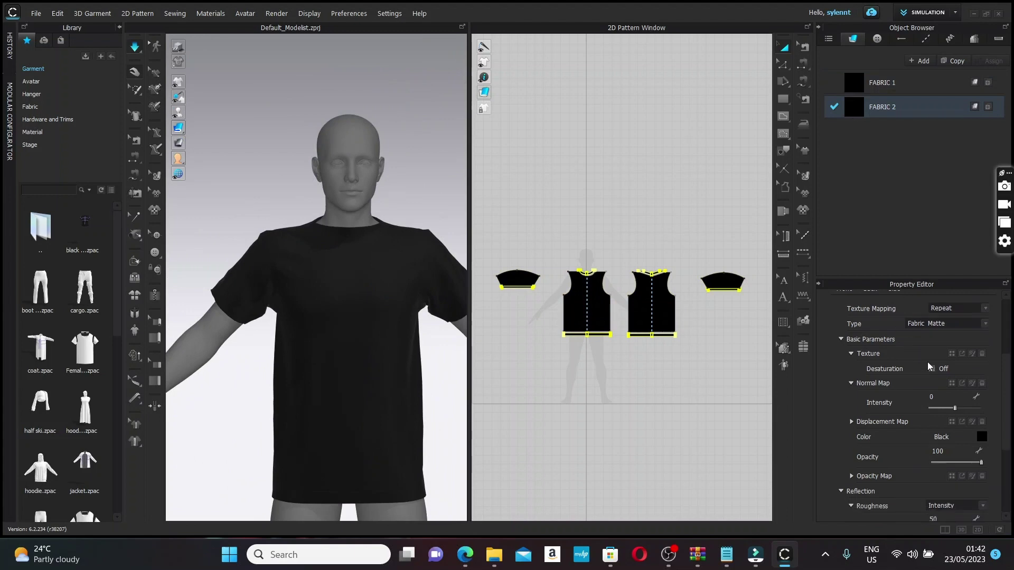
{"action": "left_click", "coordinate": [951, 383]}
{"action": "left_click", "coordinate": [139, 106]}
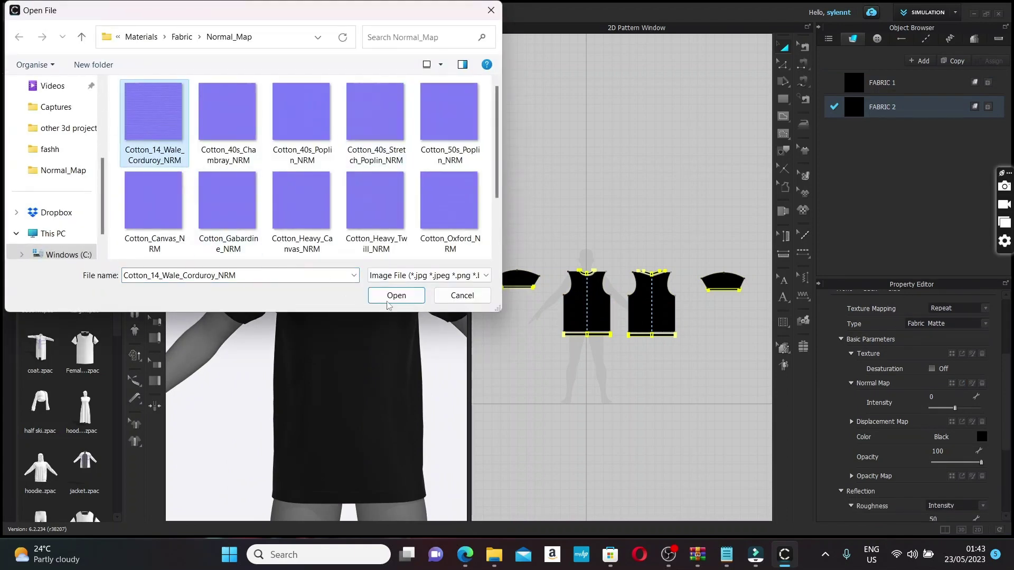
{"action": "left_click", "coordinate": [396, 296]}
{"action": "left_click_drag", "start_coordinate": [957, 406], "coordinate": [1008, 411]}
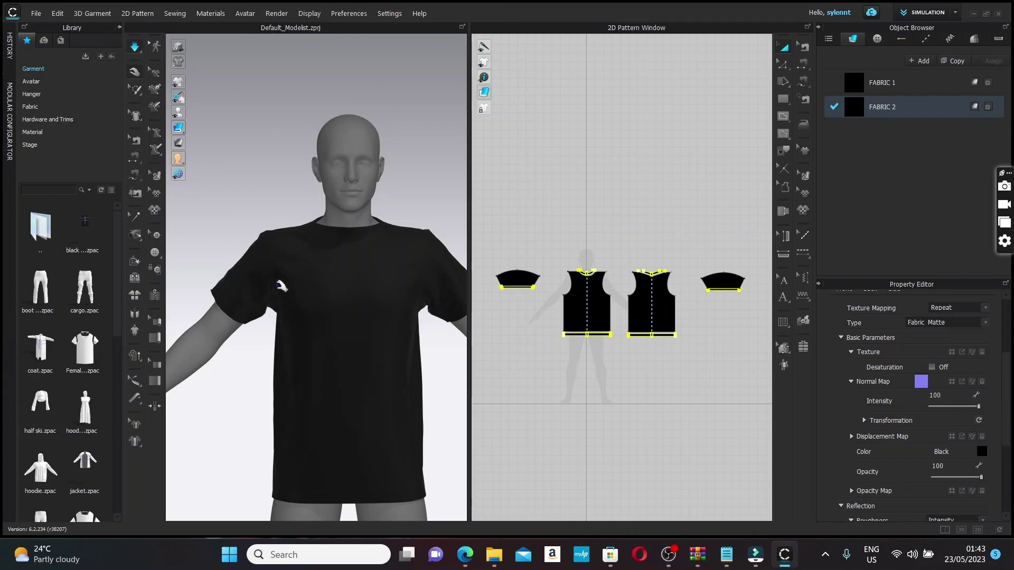
Step: Examine the texture of the sleeve and its band up close on the avatar, then the whole top
{"action": "scroll", "coordinate": [279, 283], "scroll_direction": "up", "scroll_amount": 3}
{"action": "scroll", "coordinate": [268, 263], "scroll_direction": "down", "scroll_amount": 7}
{"action": "middle_click_drag", "start_coordinate": [360, 227], "coordinate": [384, 221]}
{"action": "scroll", "coordinate": [384, 221], "scroll_direction": "up", "scroll_amount": 6}
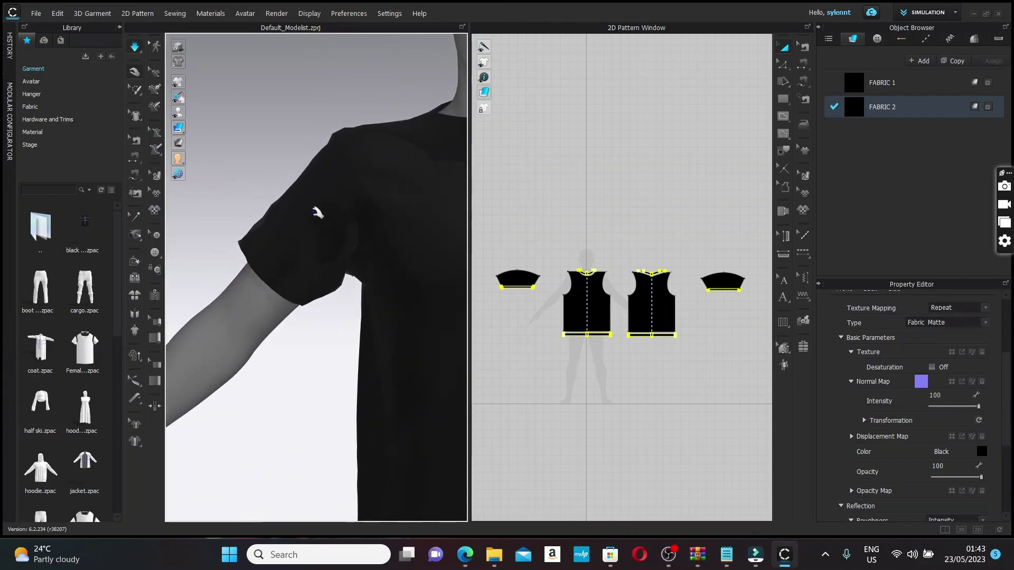
{"action": "scroll", "coordinate": [347, 203], "scroll_direction": "up", "scroll_amount": 4}
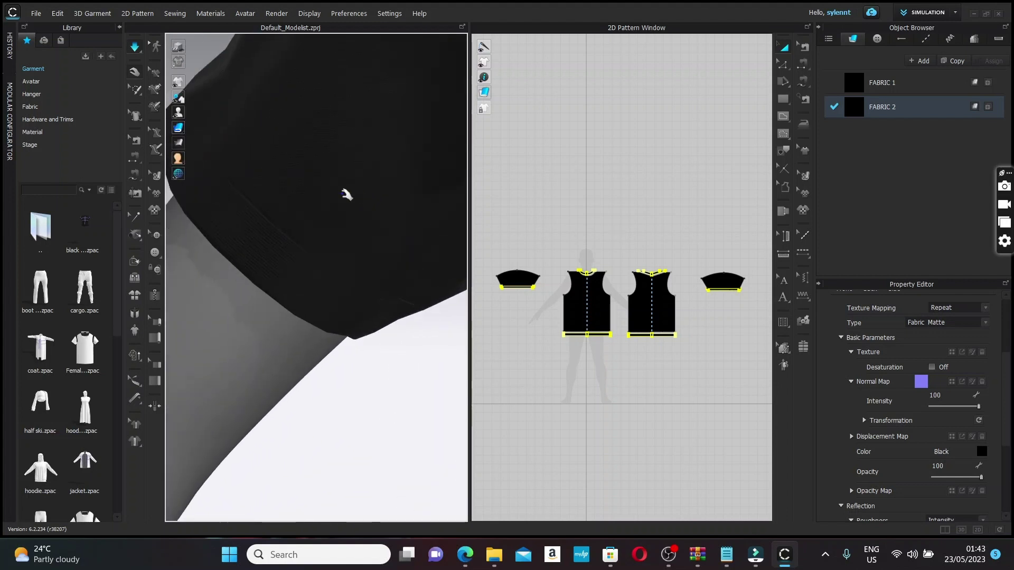
{"action": "scroll", "coordinate": [346, 200], "scroll_direction": "down", "scroll_amount": 8}
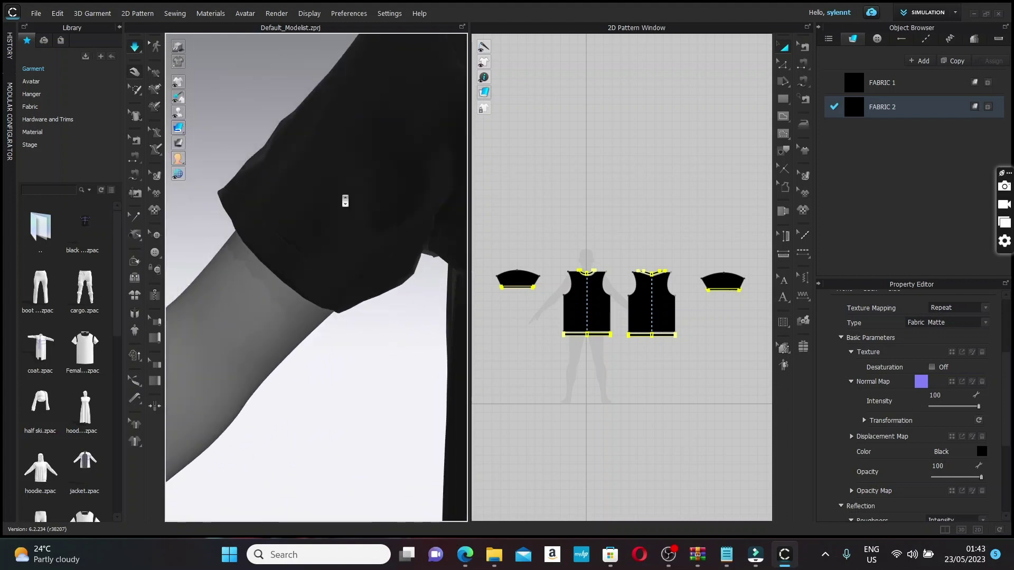
{"action": "scroll", "coordinate": [354, 193], "scroll_direction": "down", "scroll_amount": 5}
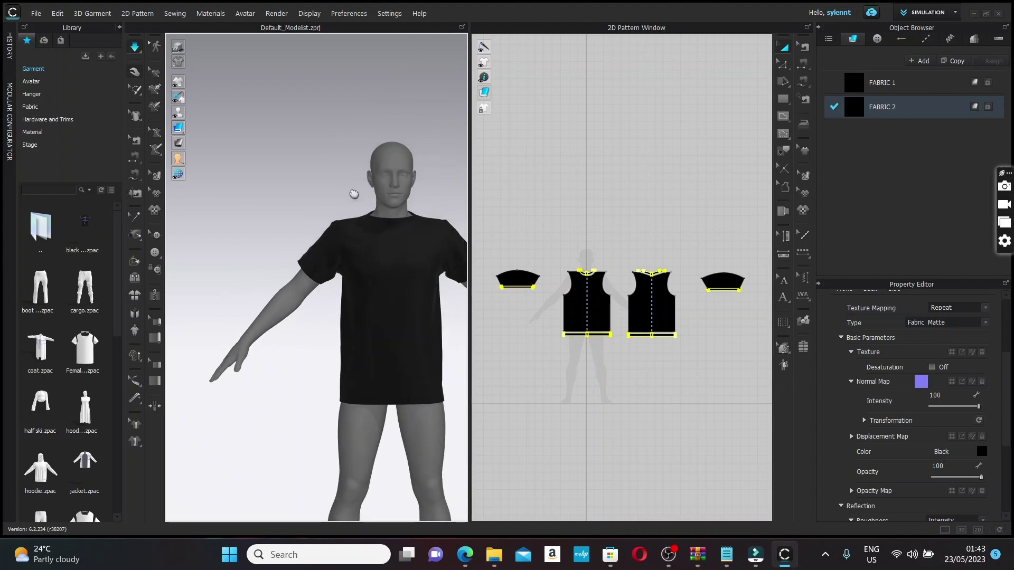
{"action": "middle_click_drag", "start_coordinate": [353, 194], "coordinate": [323, 174]}
{"action": "scroll", "coordinate": [322, 175], "scroll_direction": "up", "scroll_amount": 3}
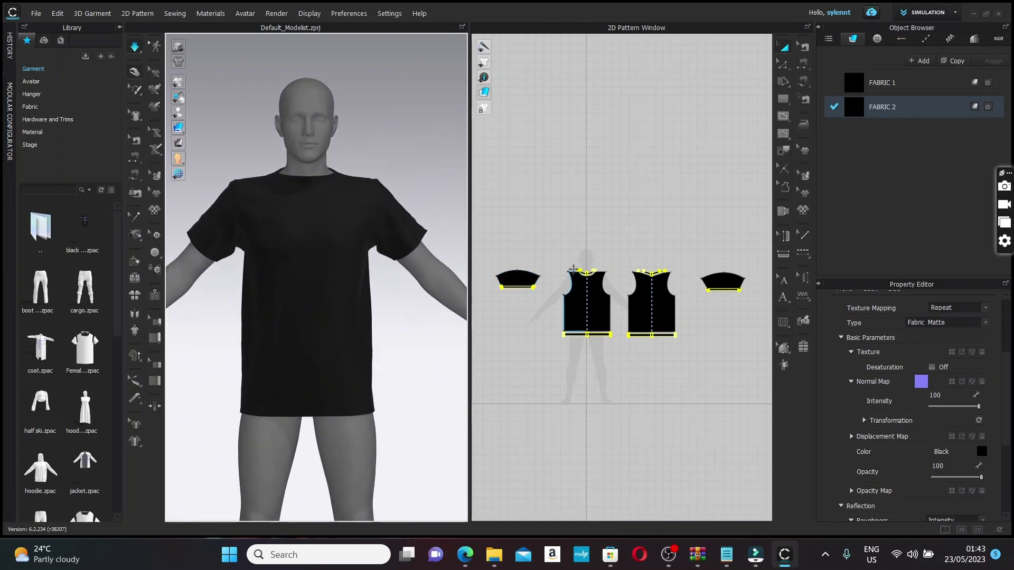
Step: Add the clo 3d logo image as a 94.5 × 94.5 mm graphic on the avatar's right chest of the front pattern
{"action": "scroll", "coordinate": [572, 270], "scroll_direction": "up", "scroll_amount": 6}
{"action": "middle_click_drag", "start_coordinate": [578, 213], "coordinate": [541, 116]}
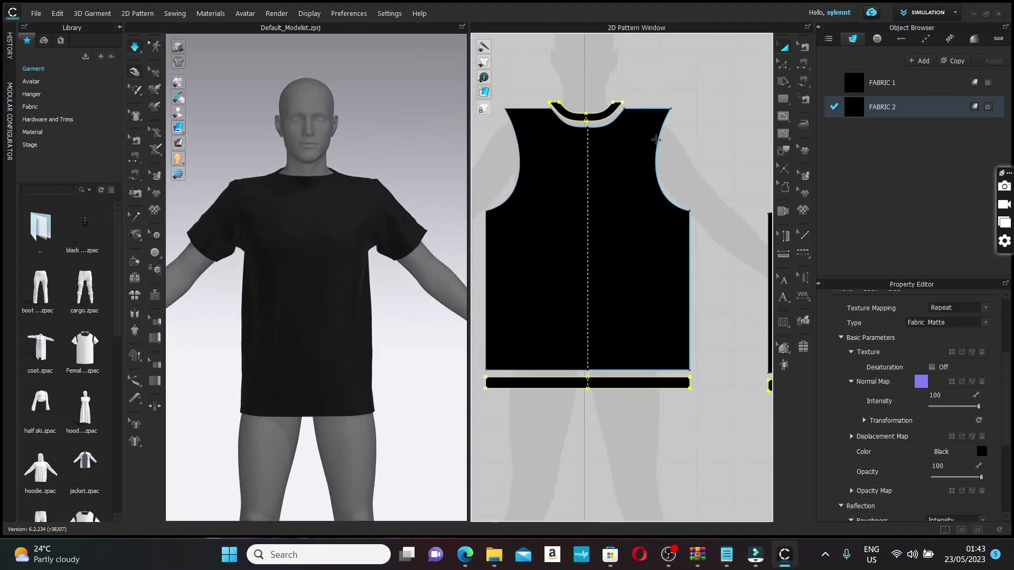
{"action": "left_click", "coordinate": [803, 210]}
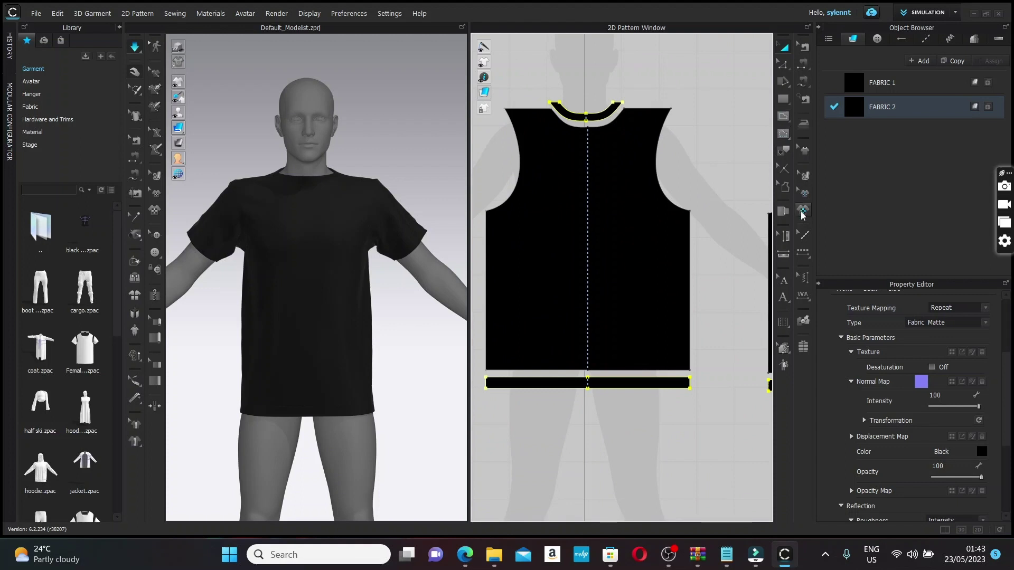
{"action": "left_click", "coordinate": [717, 257]}
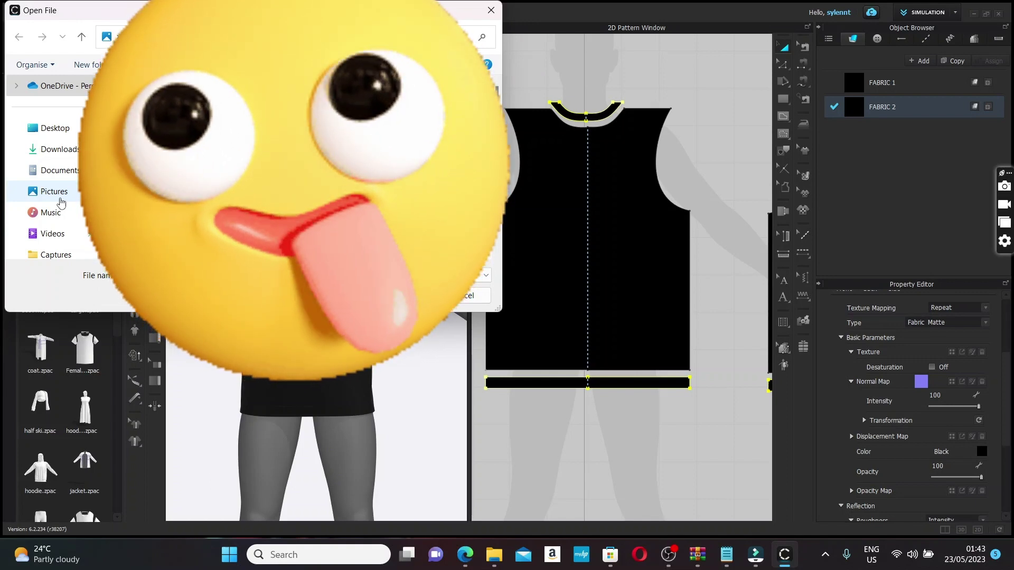
{"action": "left_click", "coordinate": [61, 203]}
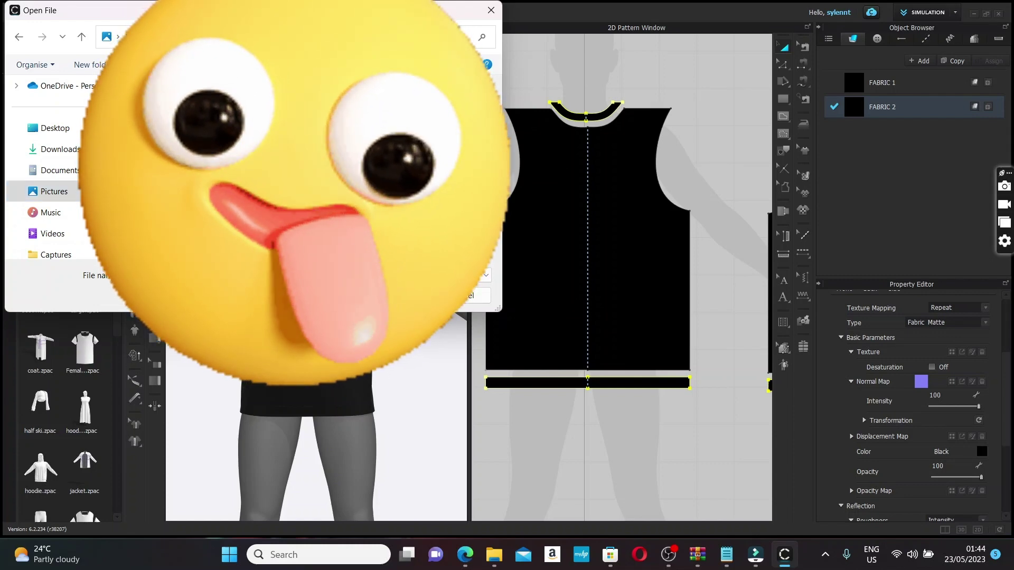
{"action": "left_click", "coordinate": [388, 296]}
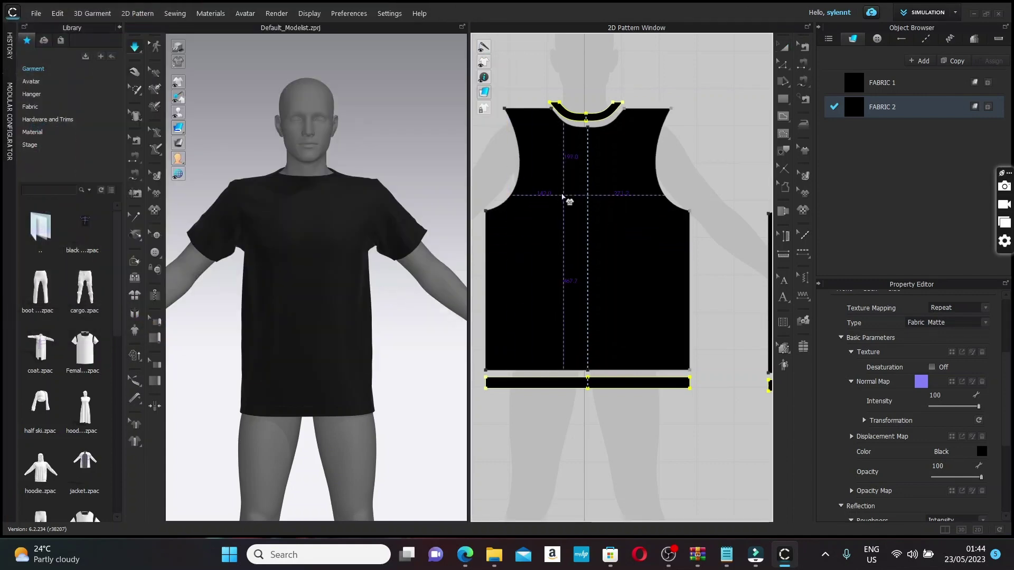
{"action": "left_click", "coordinate": [551, 205]}
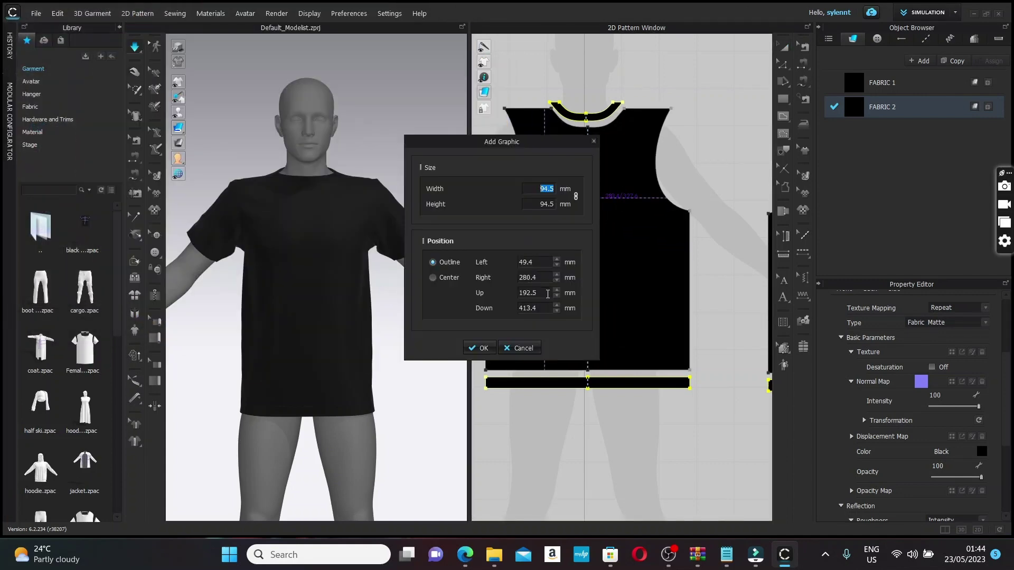
{"action": "left_click", "coordinate": [482, 348]}
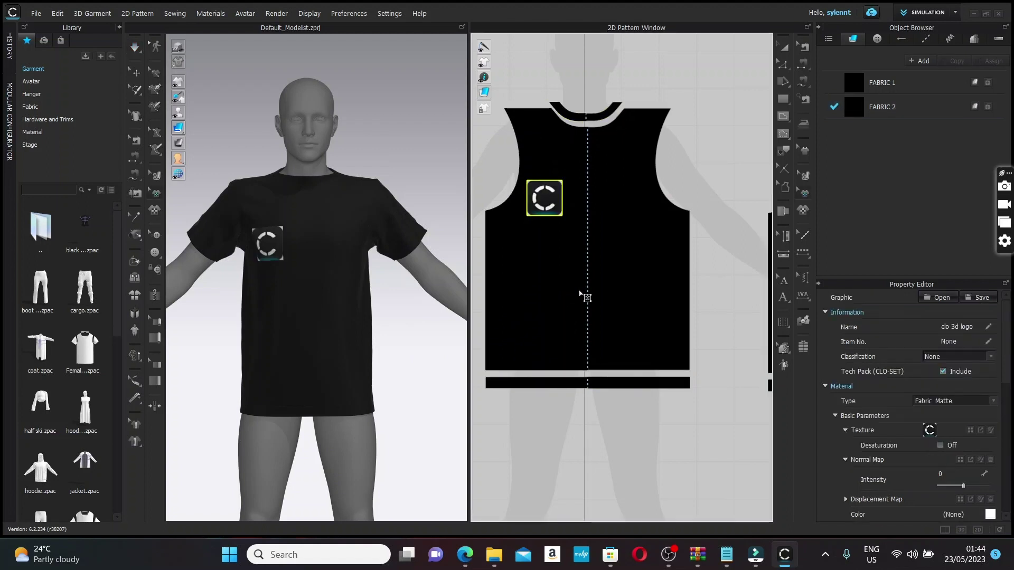
Step: Shrink the chest logo to roughly 60 percent of its size, move it slightly up and toward the centre, and check it on the avatar
{"action": "scroll", "coordinate": [547, 216], "scroll_direction": "down", "scroll_amount": 2}
{"action": "scroll", "coordinate": [547, 217], "scroll_direction": "up", "scroll_amount": 5}
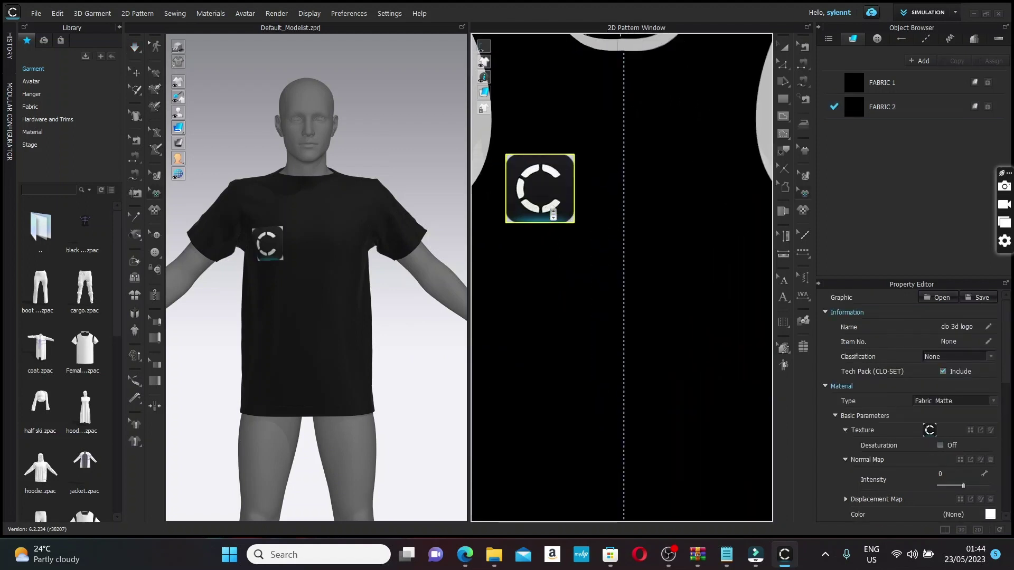
{"action": "middle_click_drag", "start_coordinate": [563, 251], "coordinate": [560, 269]}
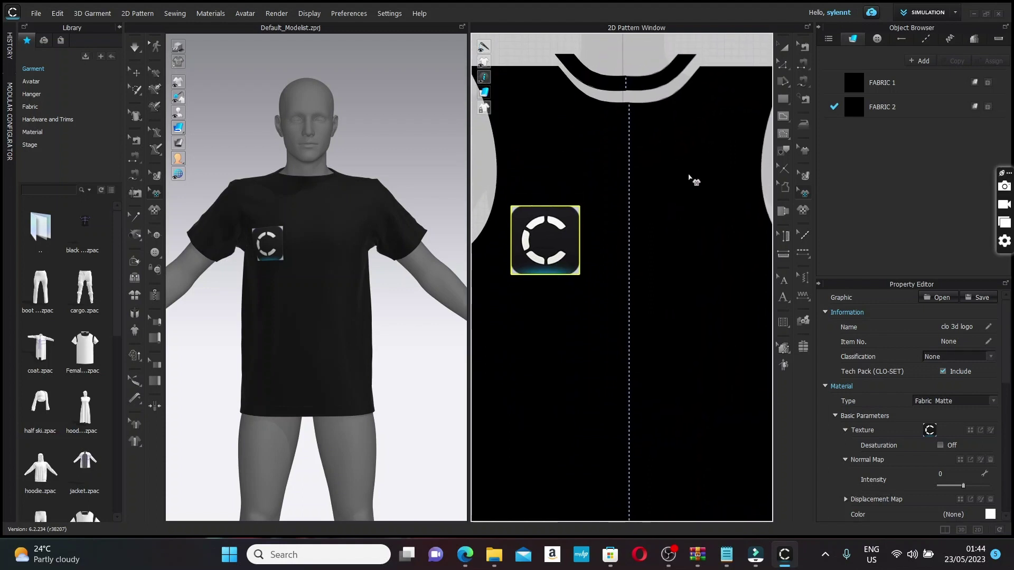
{"action": "left_click", "coordinate": [798, 175]}
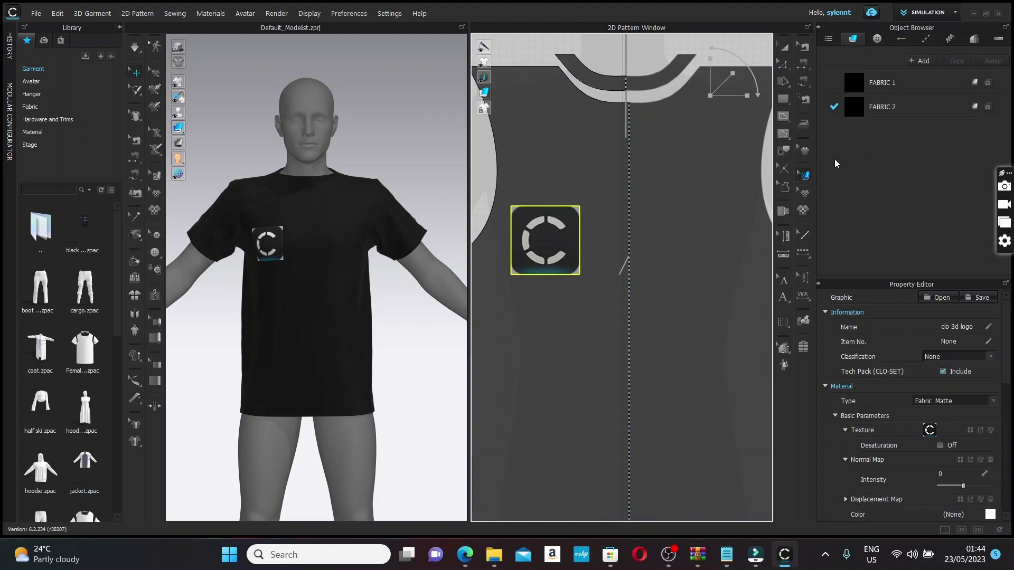
{"action": "left_click", "coordinate": [805, 194]}
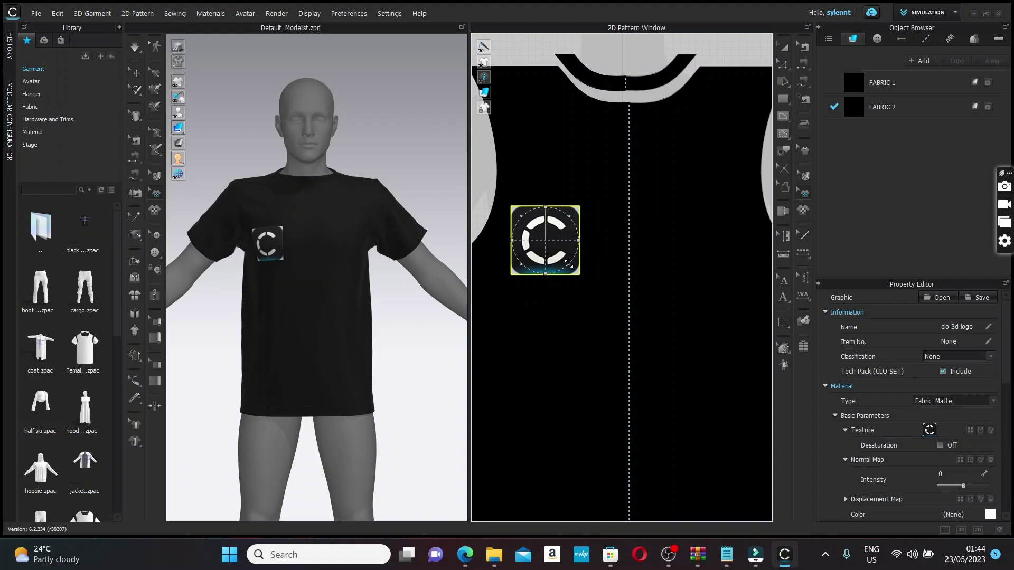
{"action": "left_click_drag", "start_coordinate": [567, 264], "coordinate": [556, 223]}
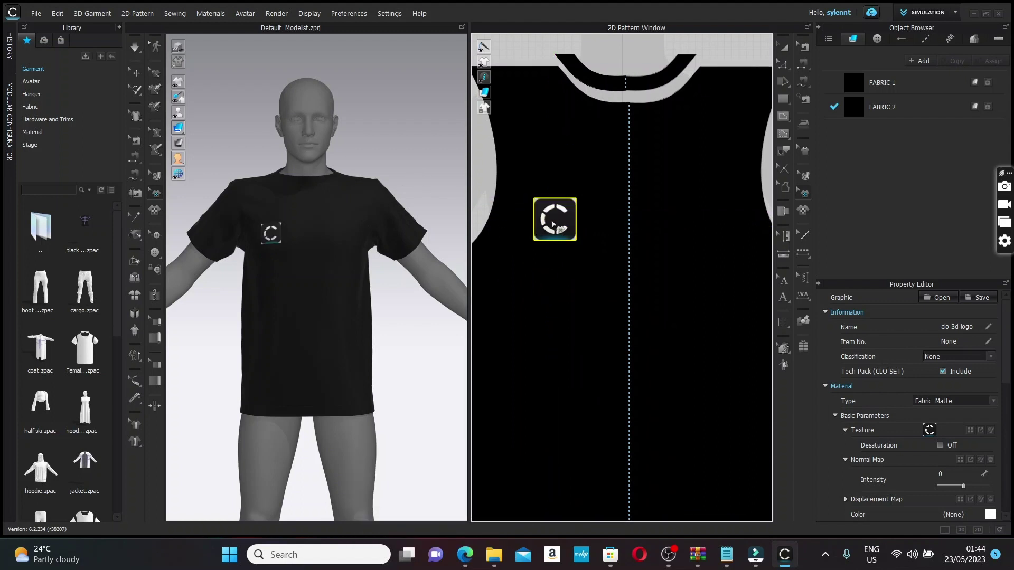
{"action": "mouse_move", "coordinate": [555, 225]}
{"action": "left_mouse_down"}
{"action": "mouse_move", "coordinate": [555, 199]}
{"action": "mouse_move", "coordinate": [557, 208]}
{"action": "left_mouse_up"}
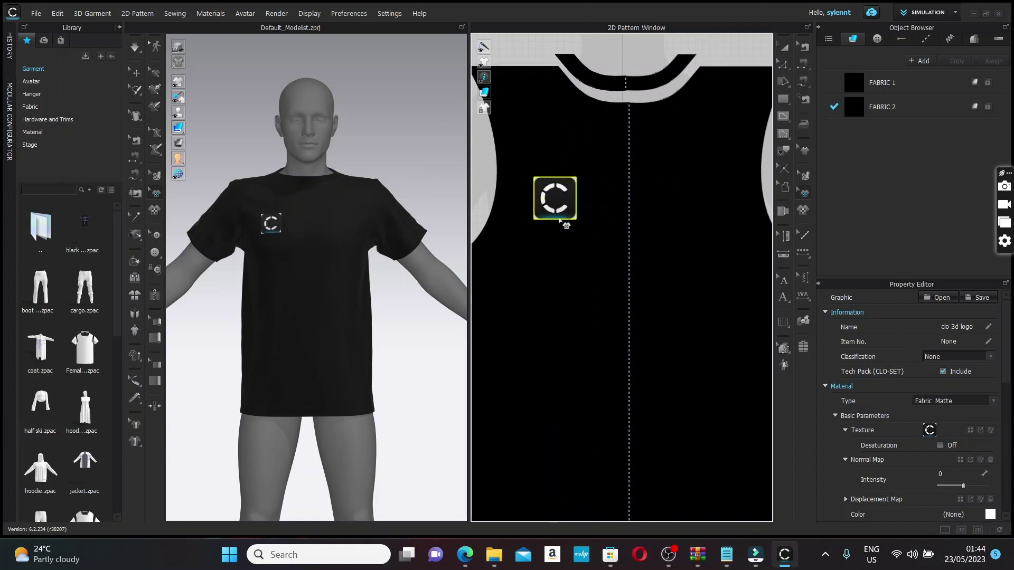
{"action": "left_click", "coordinate": [434, 184]}
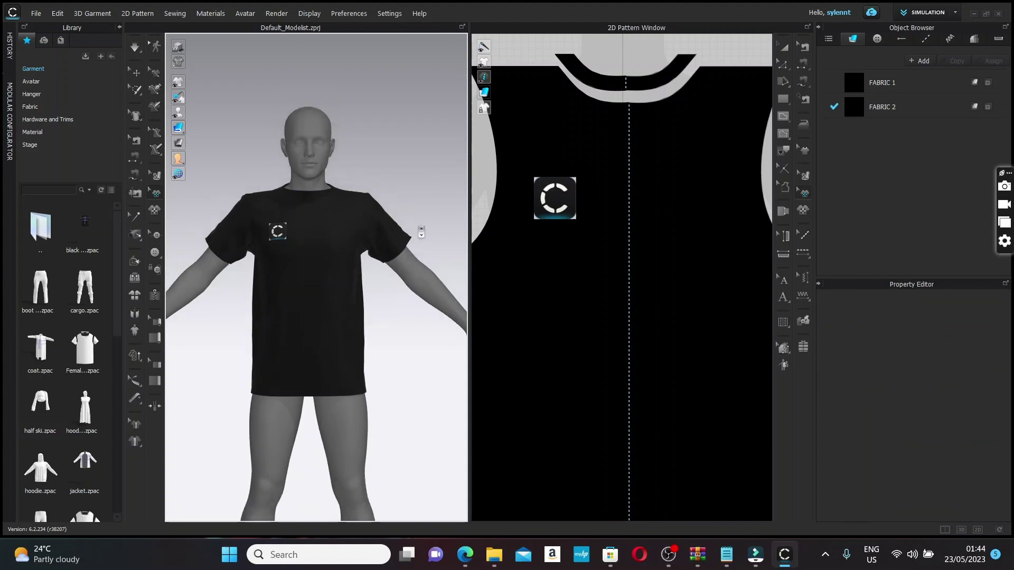
{"action": "mouse_move", "coordinate": [421, 231]}
{"action": "right_mouse_down"}
{"action": "mouse_move", "coordinate": [417, 240]}
{"action": "mouse_move", "coordinate": [465, 237]}
{"action": "mouse_move", "coordinate": [396, 219]}
{"action": "mouse_move", "coordinate": [338, 221]}
{"action": "mouse_move", "coordinate": [437, 238]}
{"action": "right_mouse_up"}
{"action": "scroll", "coordinate": [649, 181], "scroll_direction": "down", "scroll_amount": 6}
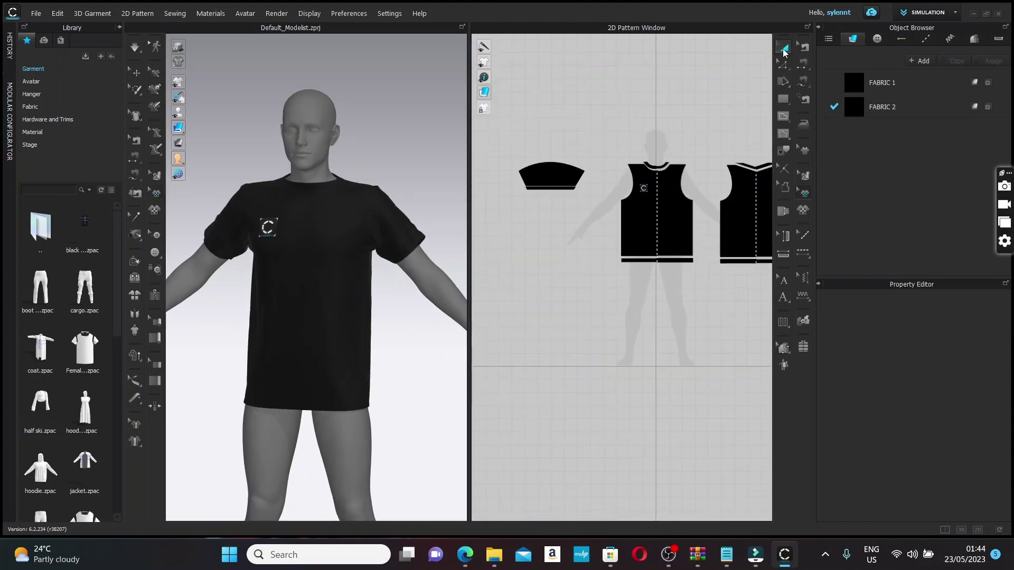
Step: Set the particle distance of all garment pattern pieces to 10 mm
{"action": "scroll", "coordinate": [672, 188], "scroll_direction": "down", "scroll_amount": 3}
{"action": "right_click_drag", "start_coordinate": [640, 164], "coordinate": [626, 178]}
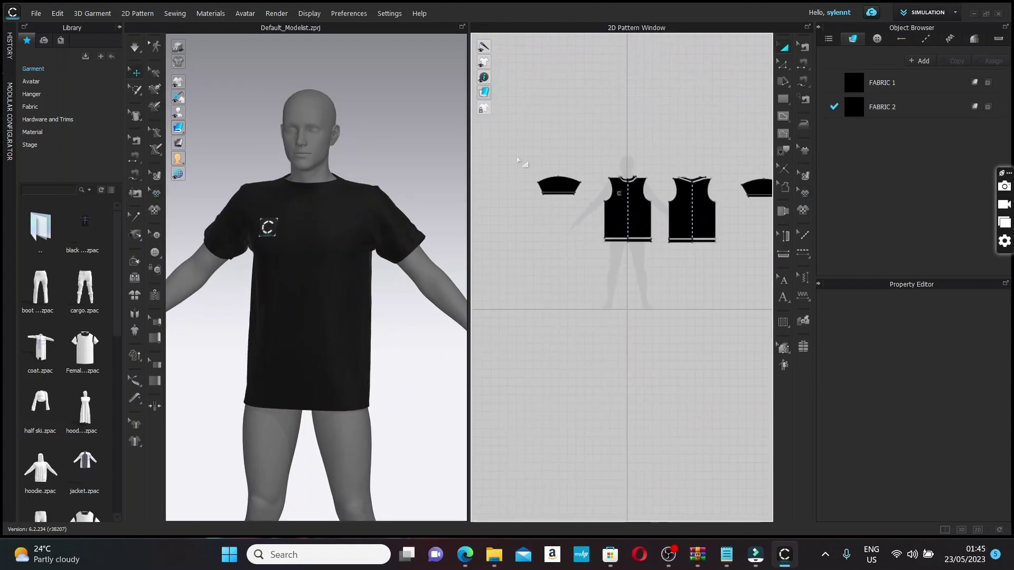
{"action": "key", "text": "ctrl+a"}
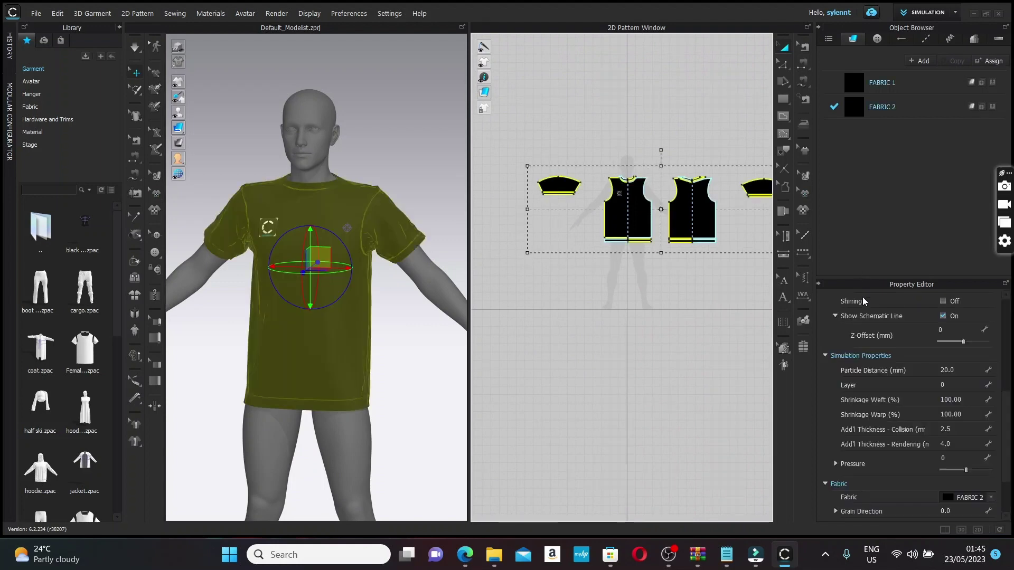
{"action": "scroll", "coordinate": [896, 332], "scroll_direction": "up", "scroll_amount": 2}
{"action": "scroll", "coordinate": [899, 331], "scroll_direction": "up", "scroll_amount": 3}
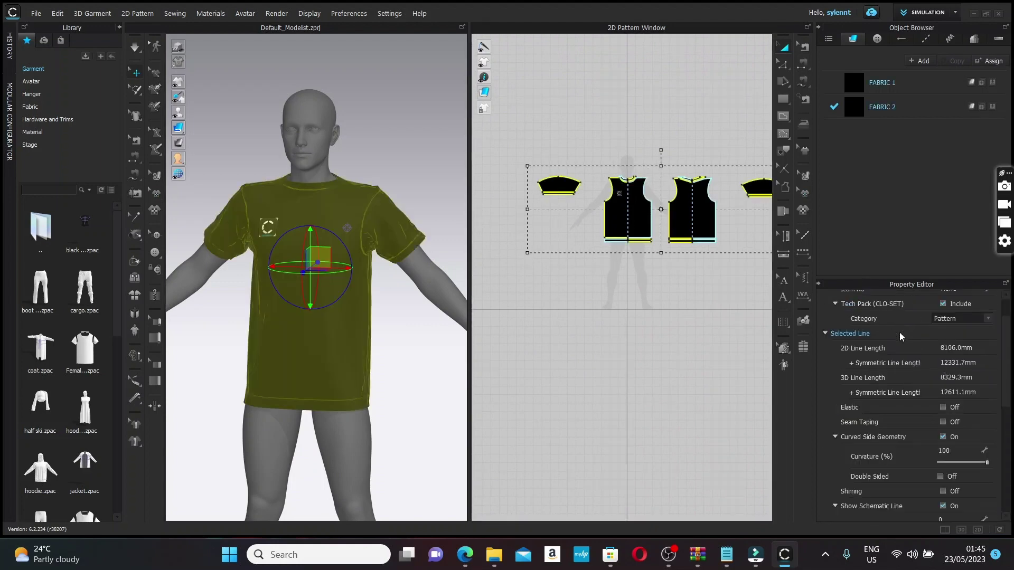
{"action": "scroll", "coordinate": [898, 332], "scroll_direction": "down", "scroll_amount": 6}
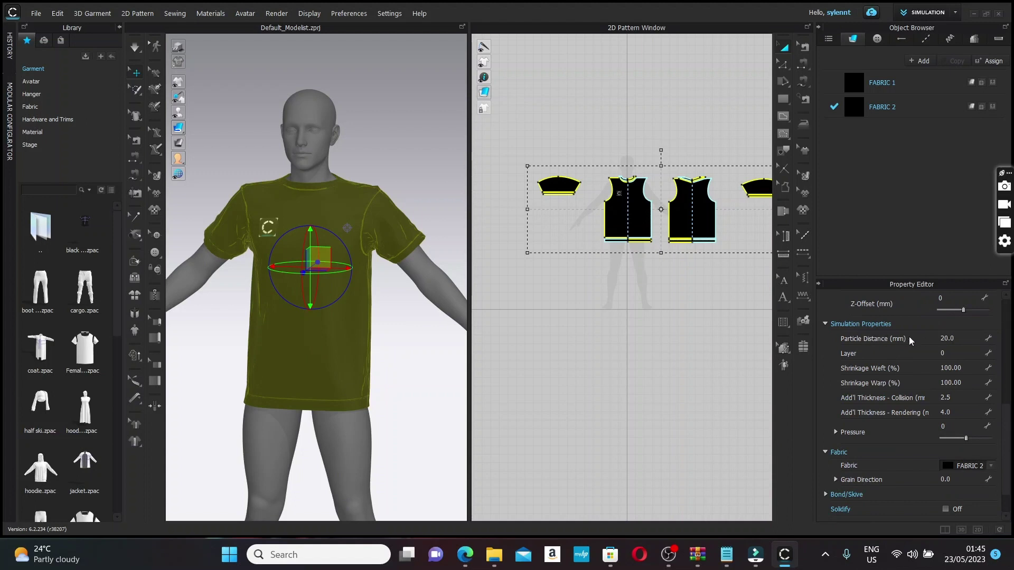
{"action": "left_click", "coordinate": [965, 336]}
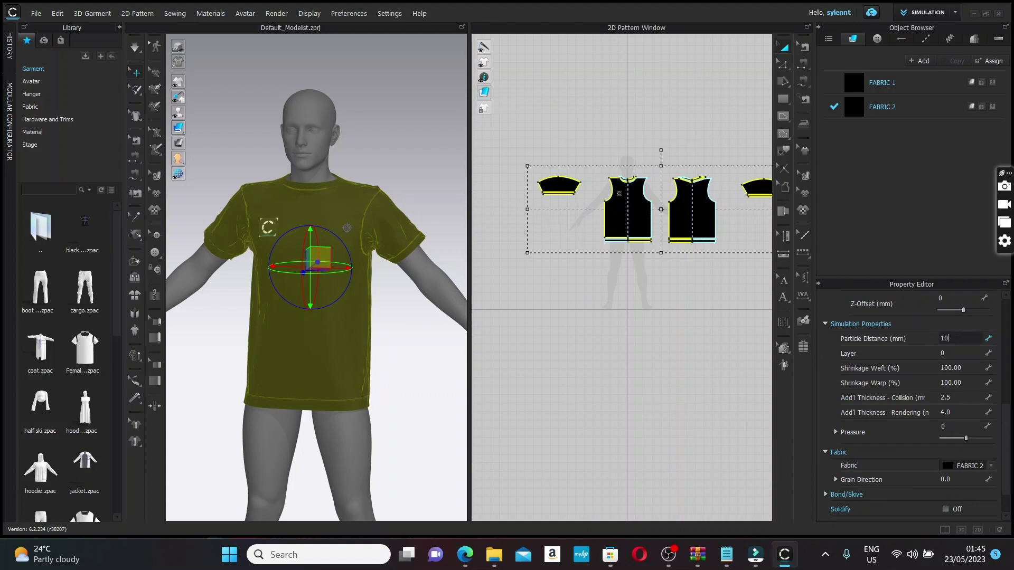
{"action": "key", "text": "Return"}
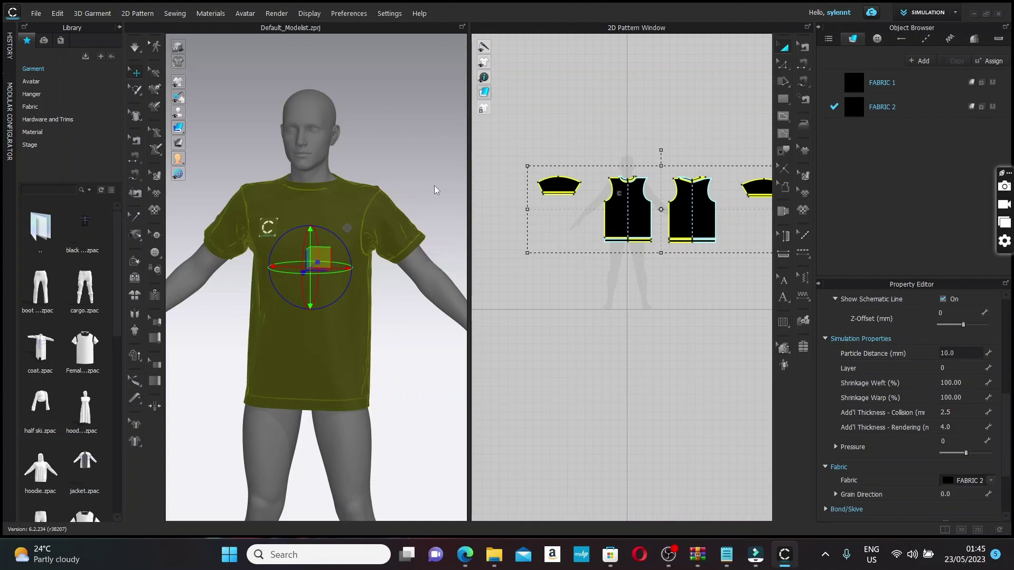
{"action": "left_click", "coordinate": [442, 182]}
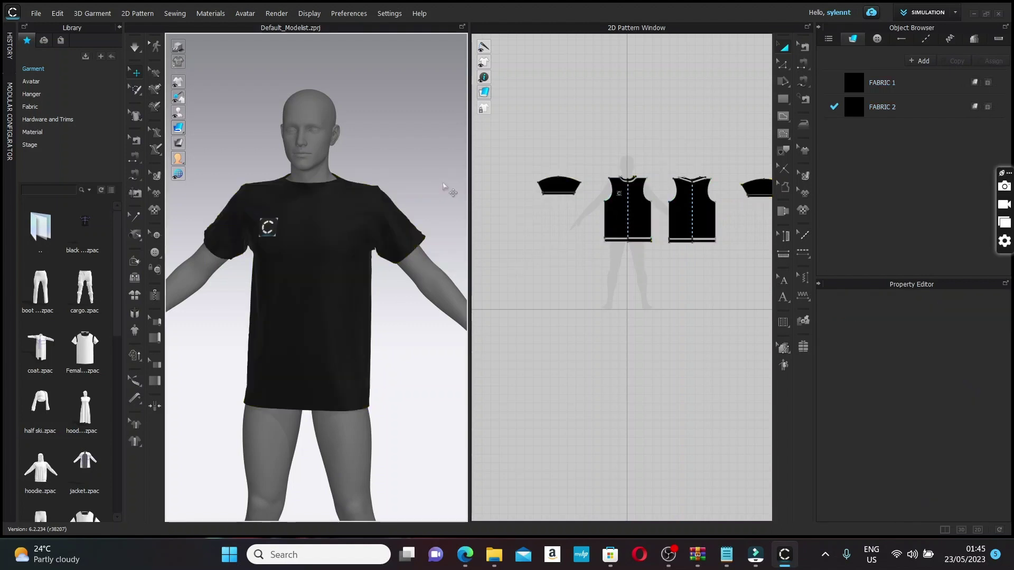
Step: Simulate the refined top on the avatar and check its drape from the front
{"action": "left_click_drag", "start_coordinate": [544, 153], "coordinate": [681, 302]}
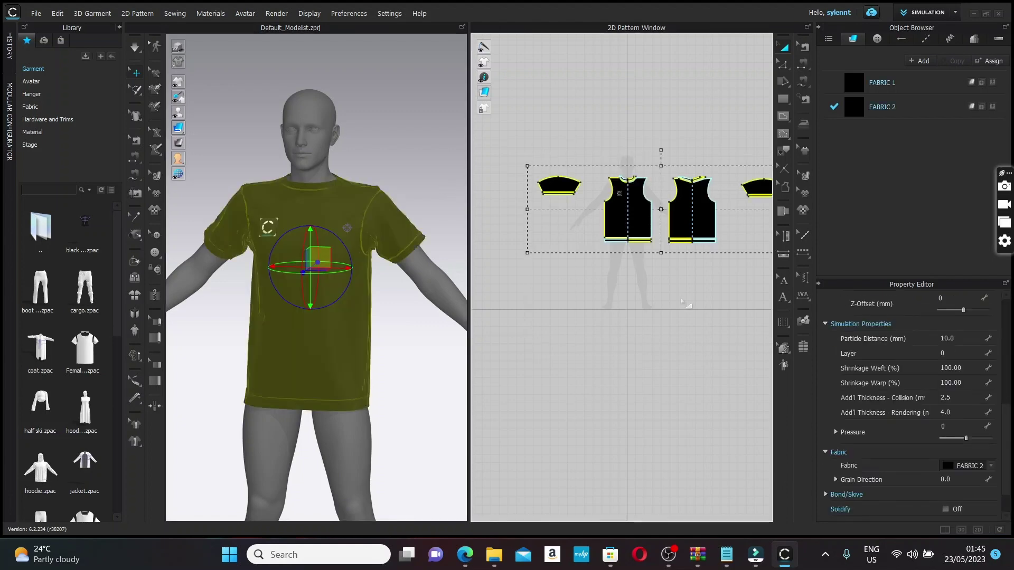
{"action": "key", "text": "space"}
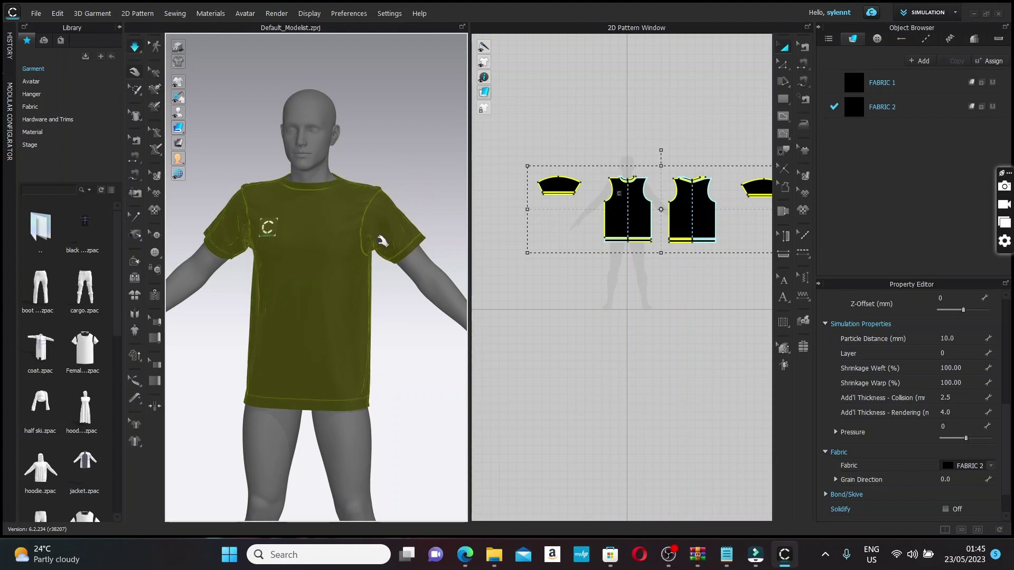
{"action": "left_click", "coordinate": [434, 192]}
{"action": "mouse_move", "coordinate": [389, 191]}
{"action": "right_mouse_down"}
{"action": "mouse_move", "coordinate": [401, 215]}
{"action": "mouse_move", "coordinate": [522, 203]}
{"action": "mouse_move", "coordinate": [398, 197]}
{"action": "mouse_move", "coordinate": [235, 219]}
{"action": "mouse_move", "coordinate": [358, 203]}
{"action": "mouse_move", "coordinate": [398, 208]}
{"action": "right_mouse_up"}
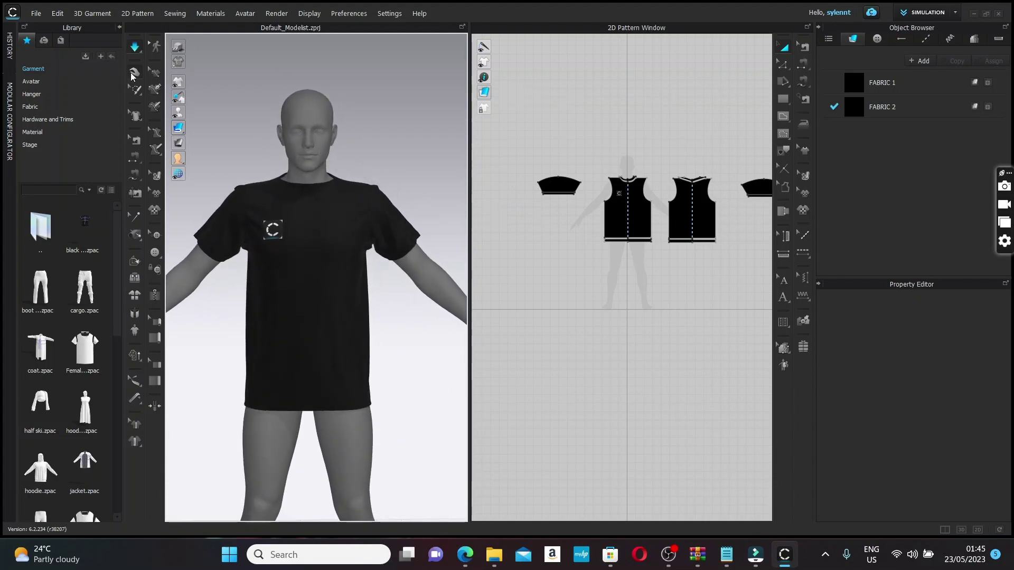
Step: Hide the avatar and frame the top from the front, slightly from above, for rendering
{"action": "left_click", "coordinate": [133, 74]}
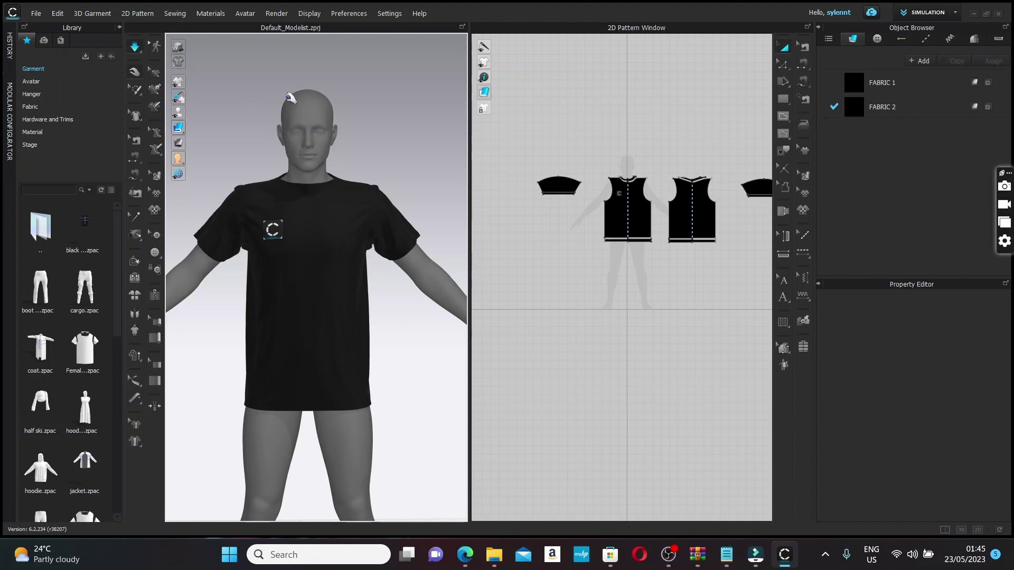
{"action": "right_click", "coordinate": [320, 119]}
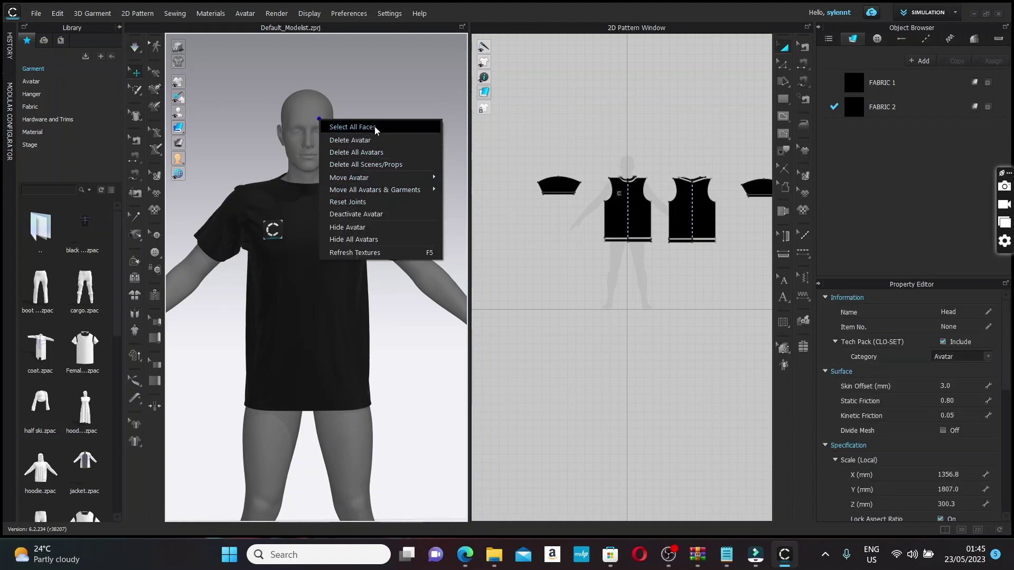
{"action": "left_click", "coordinate": [362, 226]}
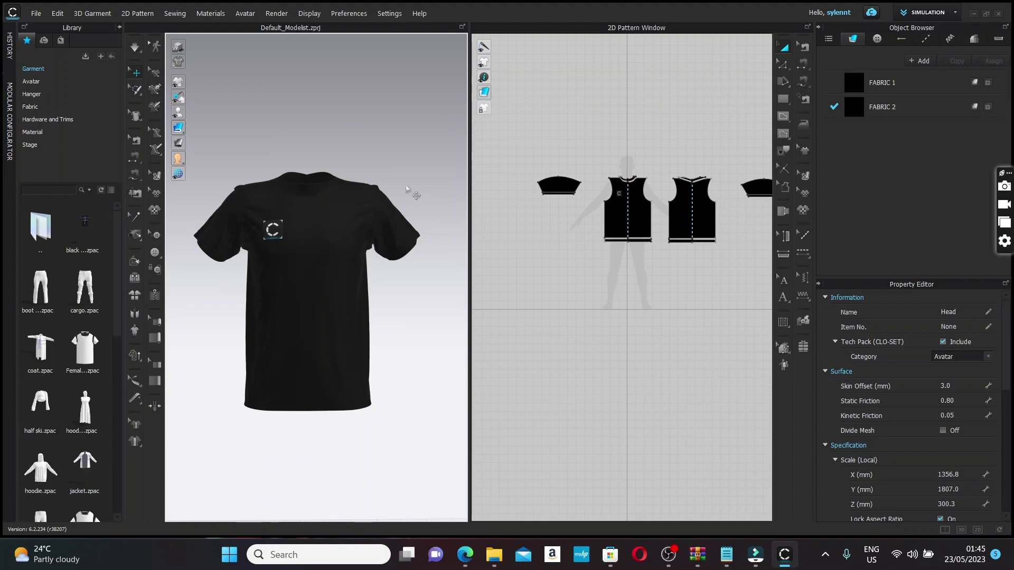
{"action": "mouse_move", "coordinate": [414, 193]}
{"action": "right_mouse_down"}
{"action": "mouse_move", "coordinate": [403, 204]}
{"action": "mouse_move", "coordinate": [593, 172]}
{"action": "mouse_move", "coordinate": [389, 177]}
{"action": "mouse_move", "coordinate": [417, 169]}
{"action": "mouse_move", "coordinate": [402, 164]}
{"action": "mouse_move", "coordinate": [464, 91]}
{"action": "mouse_move", "coordinate": [396, 192]}
{"action": "mouse_move", "coordinate": [404, 197]}
{"action": "right_mouse_up"}
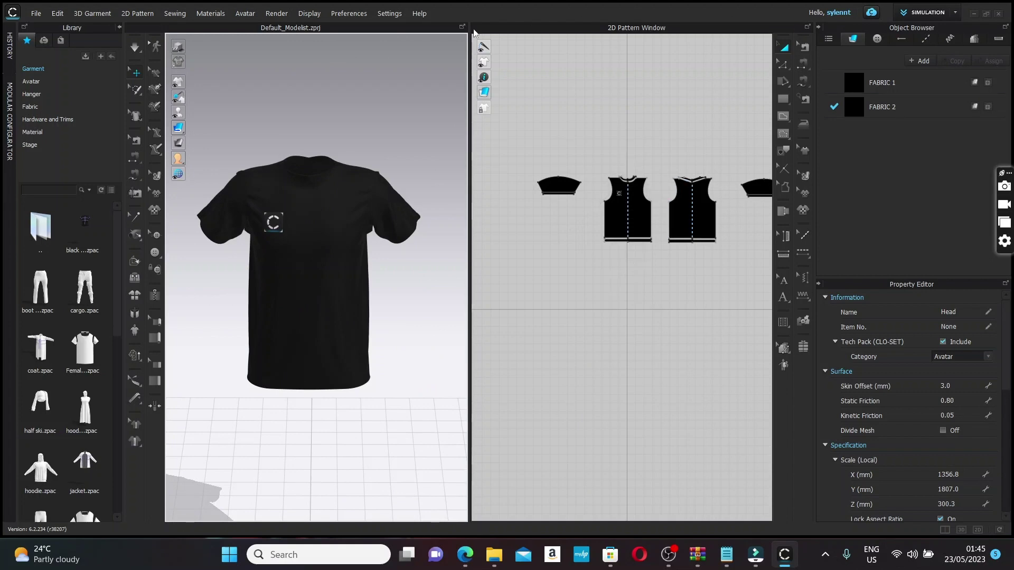
Step: Open the Render window and start an interactive render of the finished top
{"action": "left_click", "coordinate": [277, 15]}
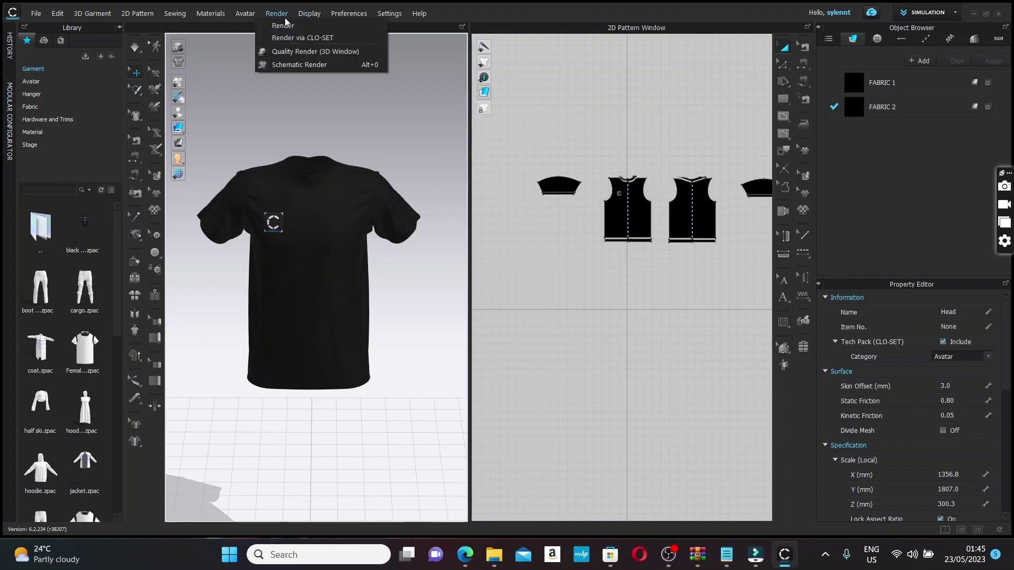
{"action": "left_click", "coordinate": [283, 25]}
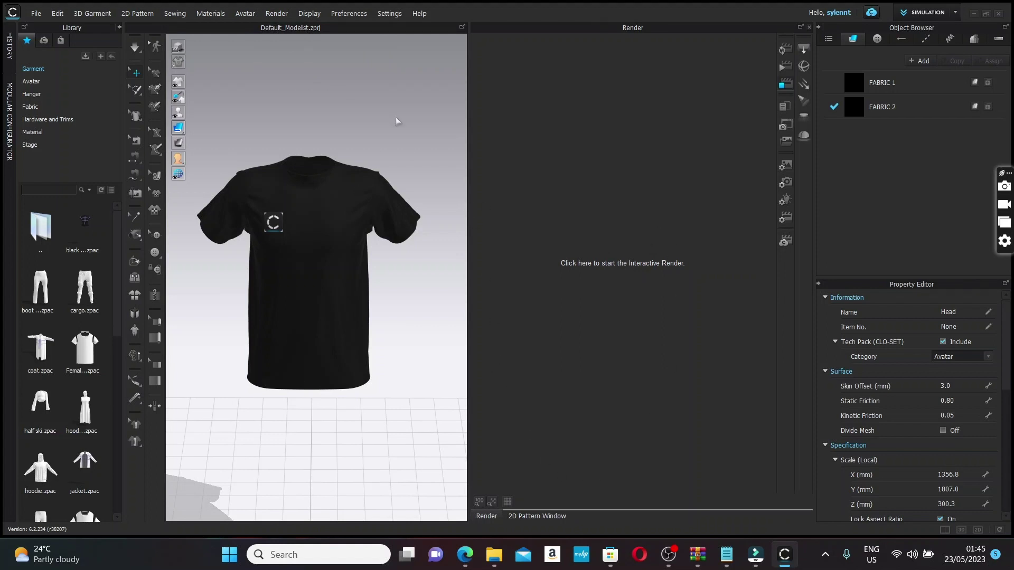
{"action": "left_click", "coordinate": [522, 447]}
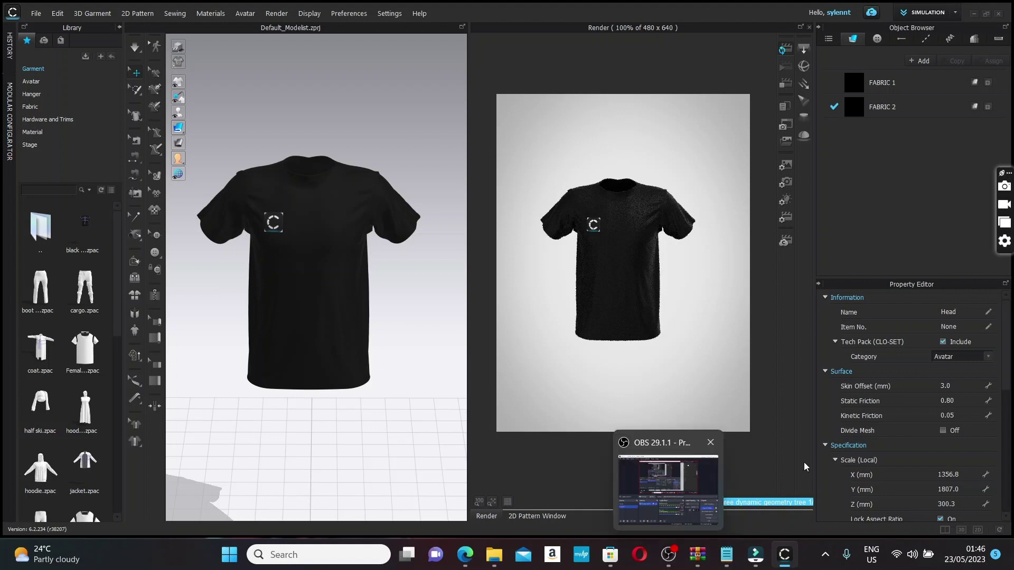
{"action": "left_click", "coordinate": [668, 555]}
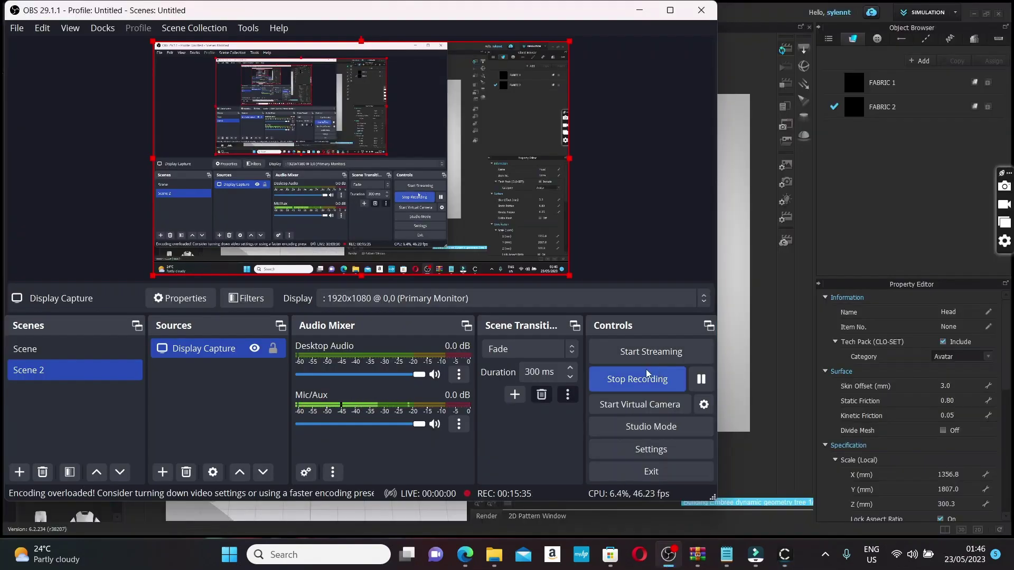